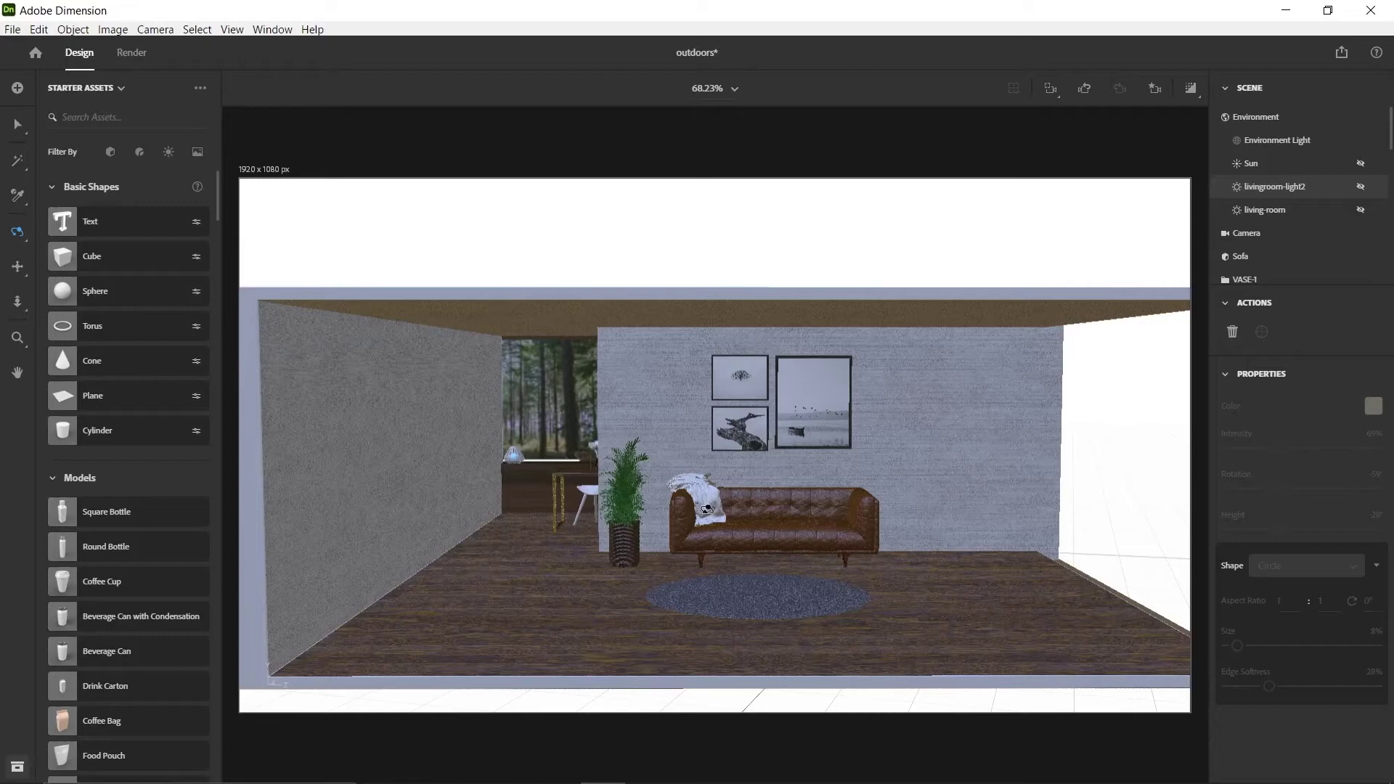
# Examine the living room with the sofa, rug and wall frames from several angles and distances.
pyautogui.moveTo(590, 486); pyautogui.dragTo(774, 387)
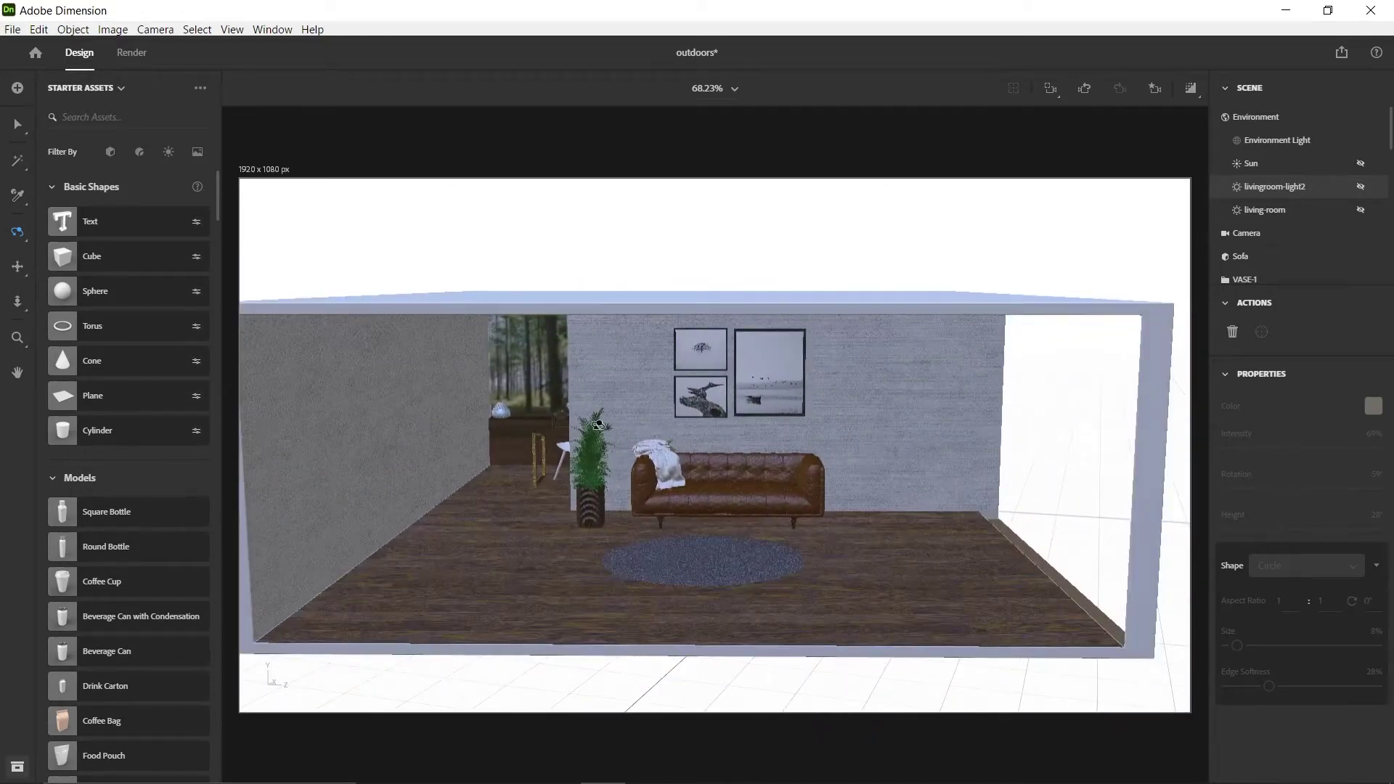
pyautogui.moveTo(598, 425); pyautogui.dragTo(835, 432)
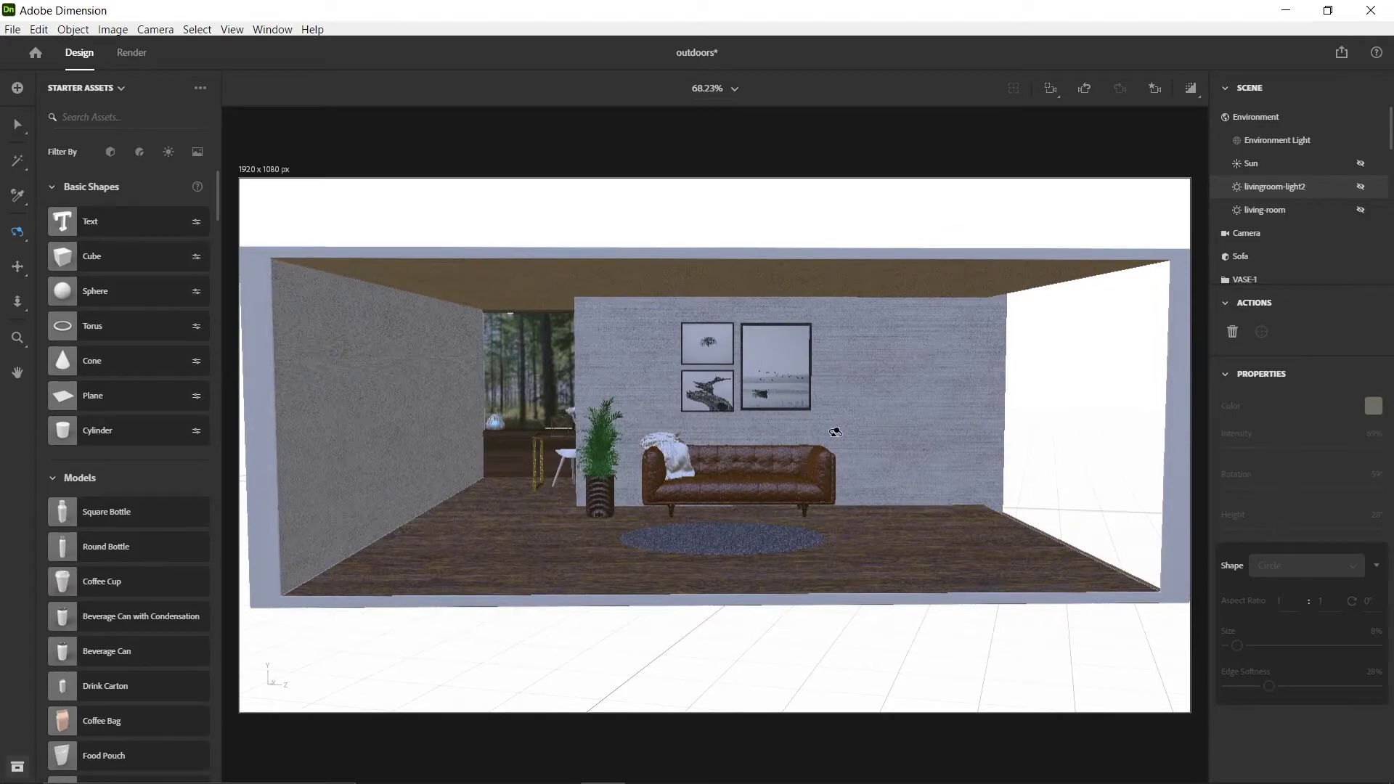
pyautogui.scroll(3, 662, 404)
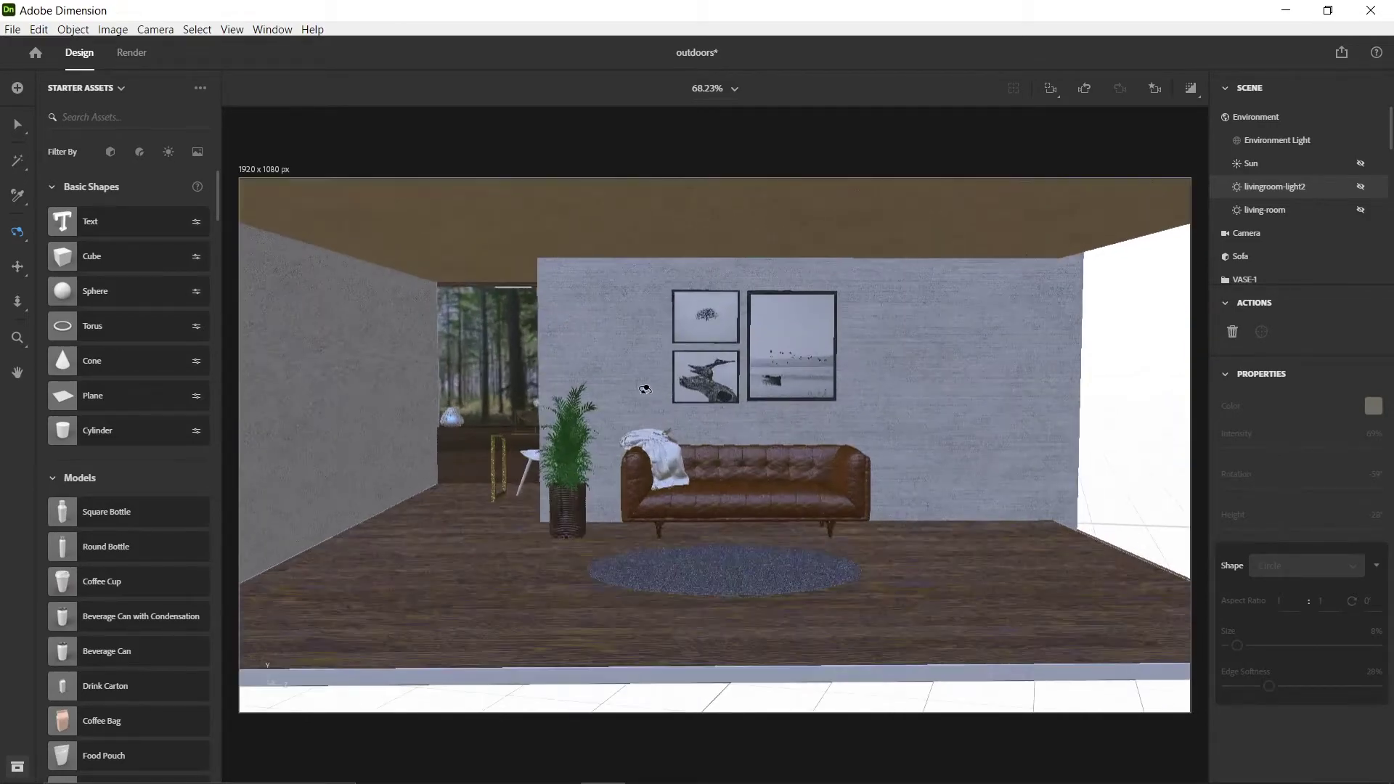
pyautogui.moveTo(619, 359); pyautogui.dragTo(705, 406)
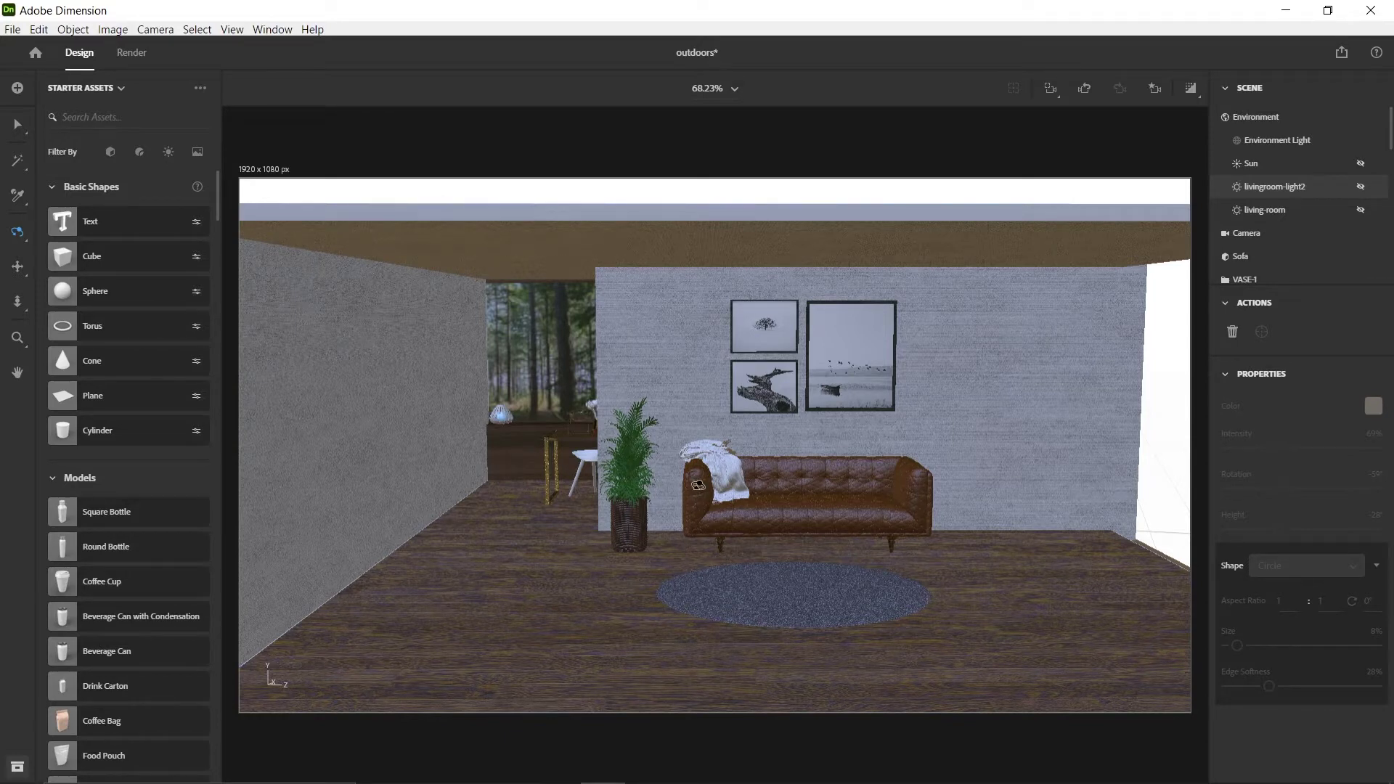
pyautogui.moveTo(774, 468)
pyautogui.mouseDown()
pyautogui.moveTo(779, 436)
pyautogui.moveTo(793, 472)
pyautogui.mouseUp()
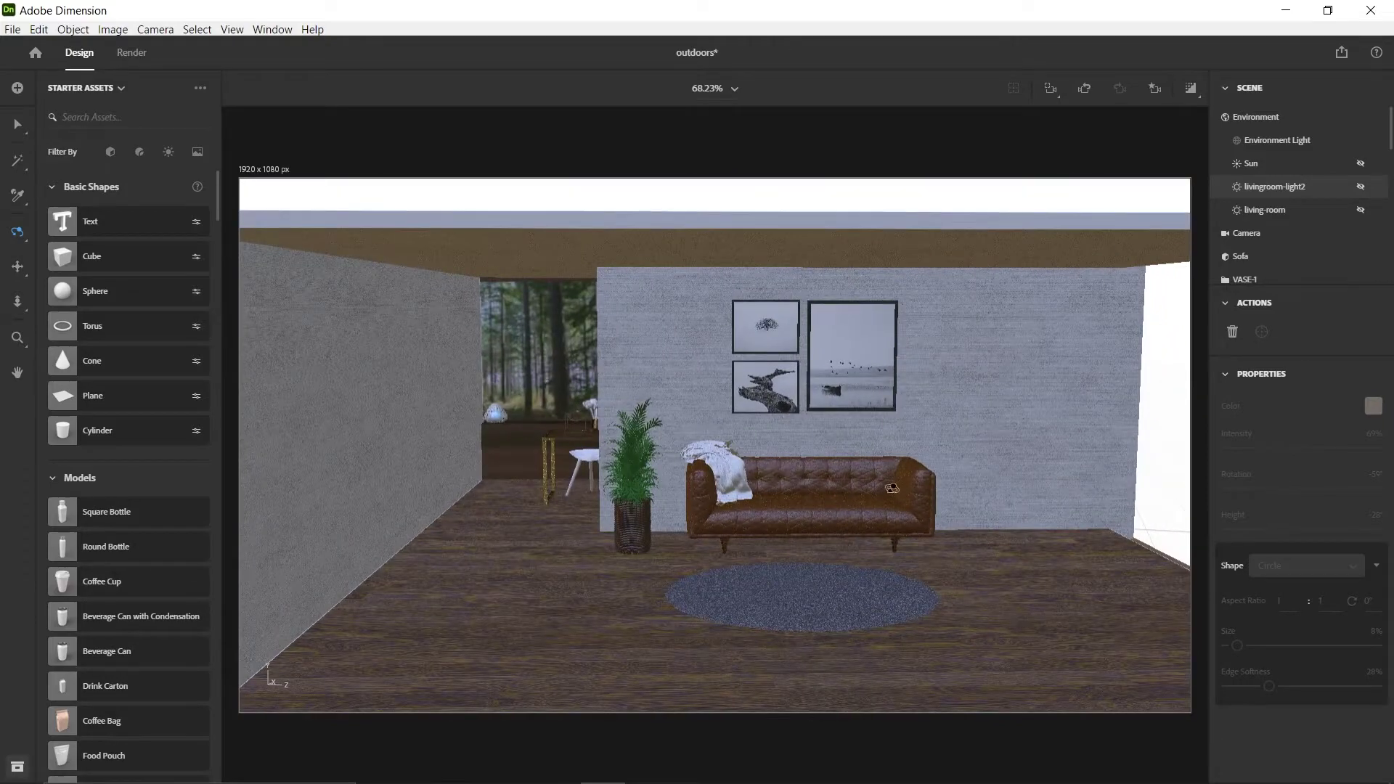
pyautogui.moveTo(782, 478); pyautogui.dragTo(866, 500)
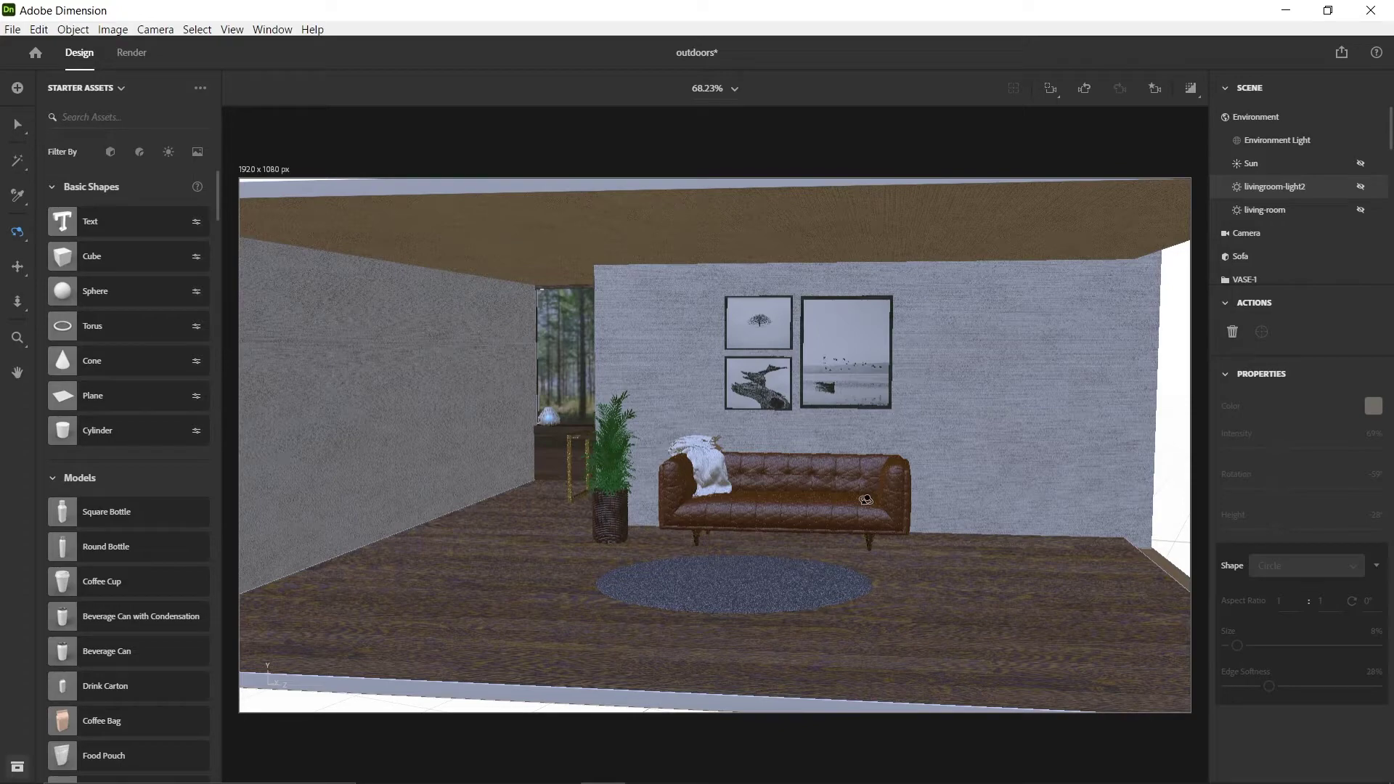
pyautogui.moveTo(742, 478); pyautogui.dragTo(888, 362)
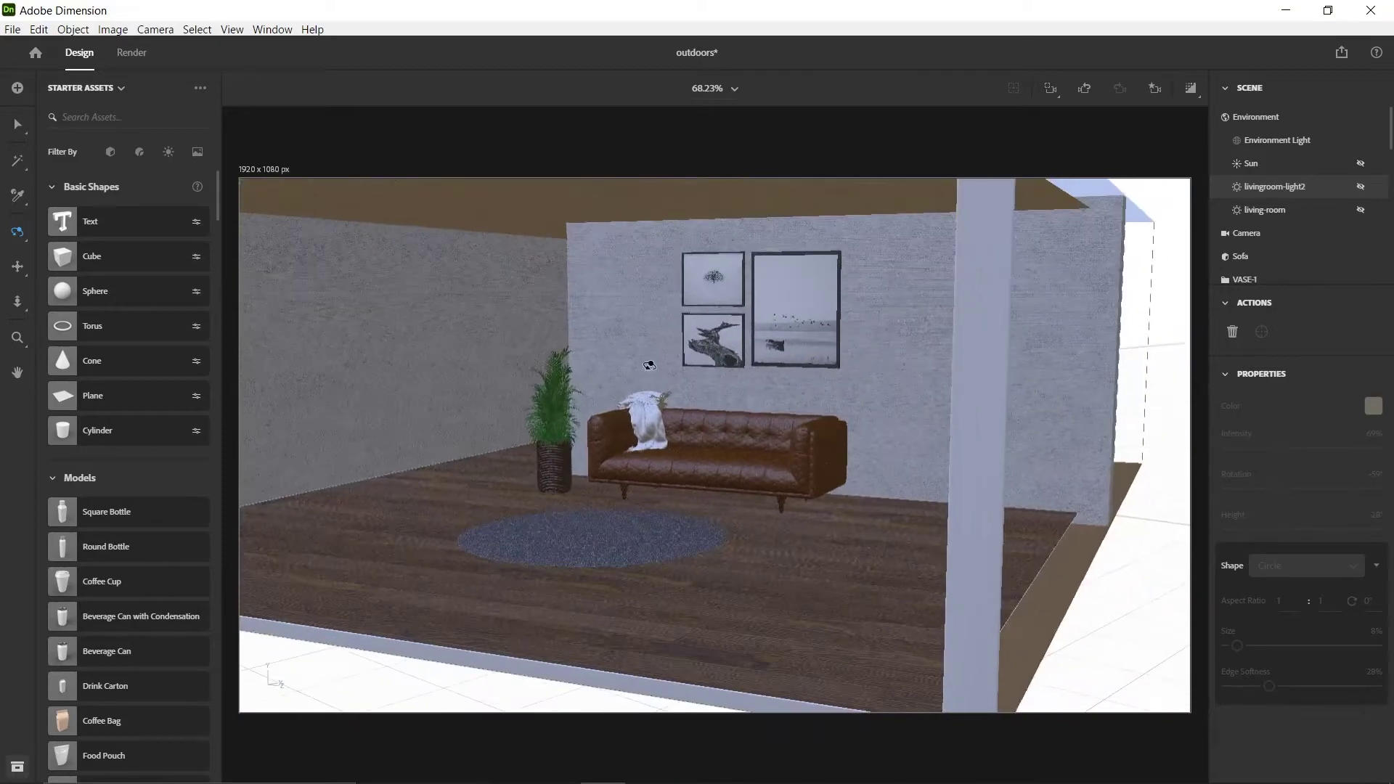
pyautogui.moveTo(649, 365); pyautogui.dragTo(709, 356)
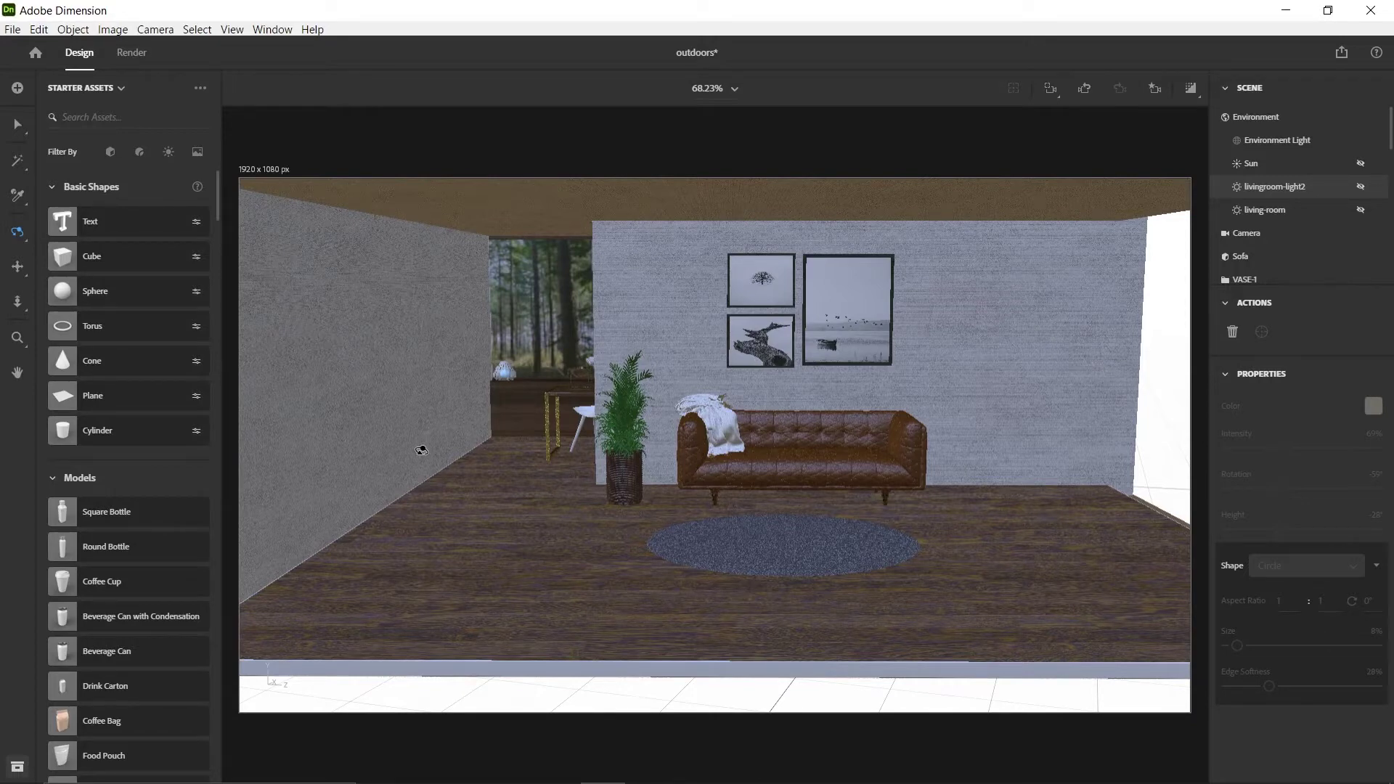
# Inspect the kitchen and dining area behind the partition wall from the side, comparing it with the living room.
pyautogui.moveTo(1046, 403); pyautogui.dragTo(744, 494)
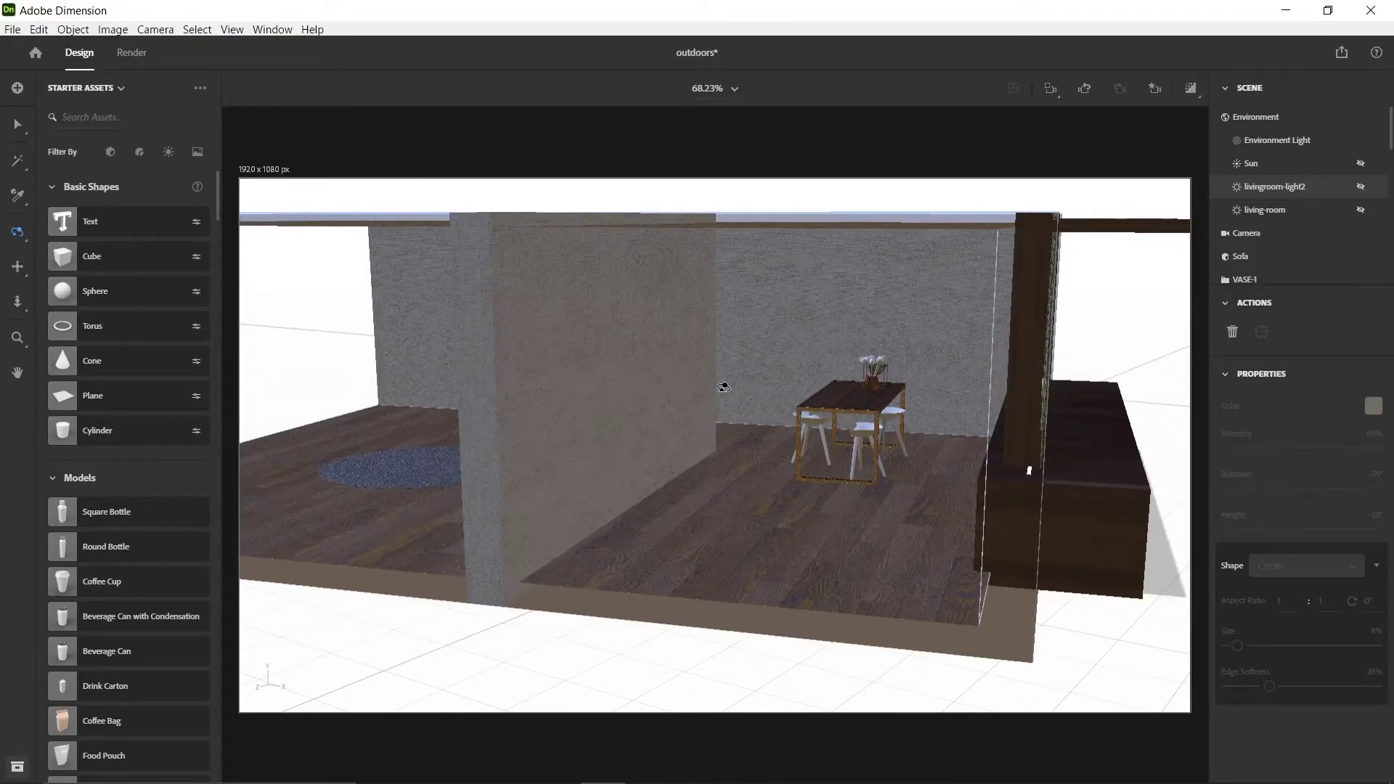
pyautogui.moveTo(513, 373); pyautogui.dragTo(825, 331)
pyautogui.moveTo(765, 212); pyautogui.dragTo(897, 305)
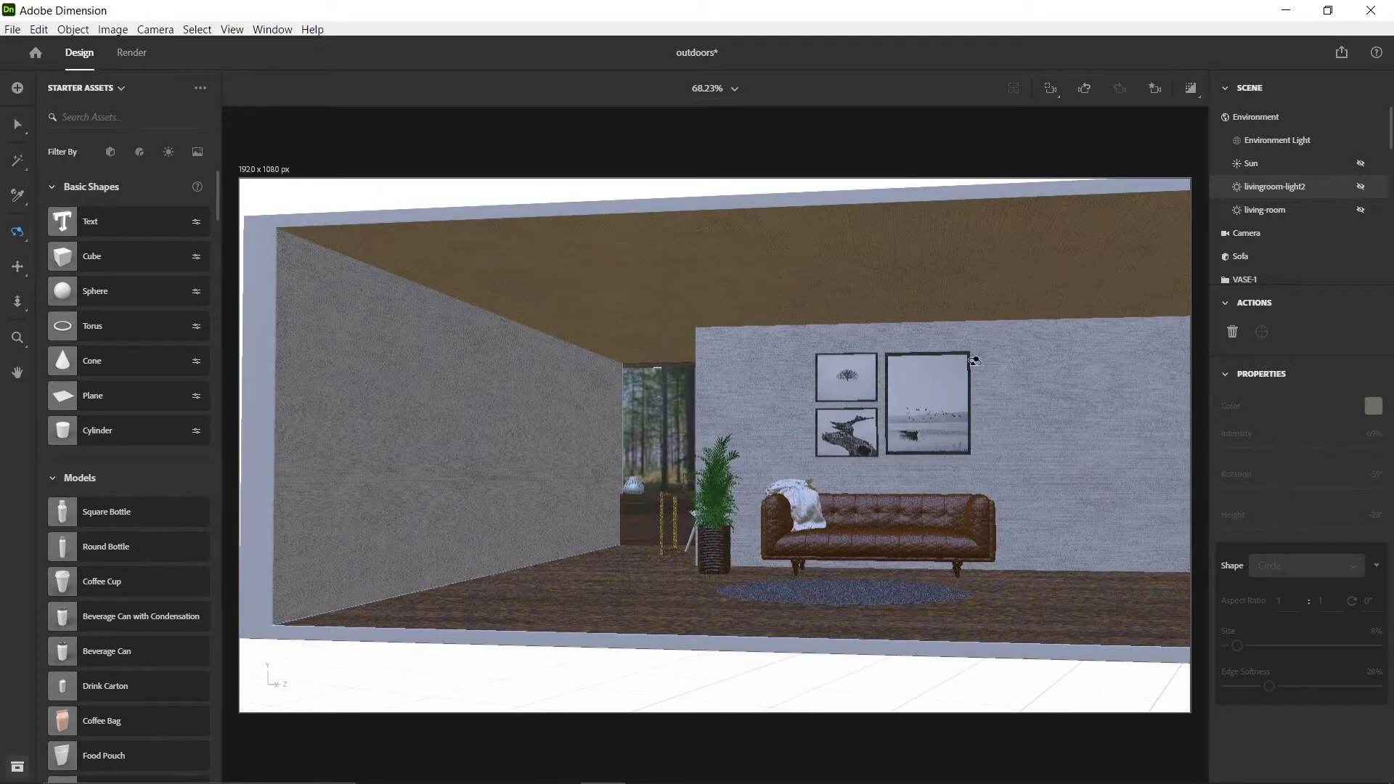
pyautogui.moveTo(1011, 379); pyautogui.dragTo(802, 421)
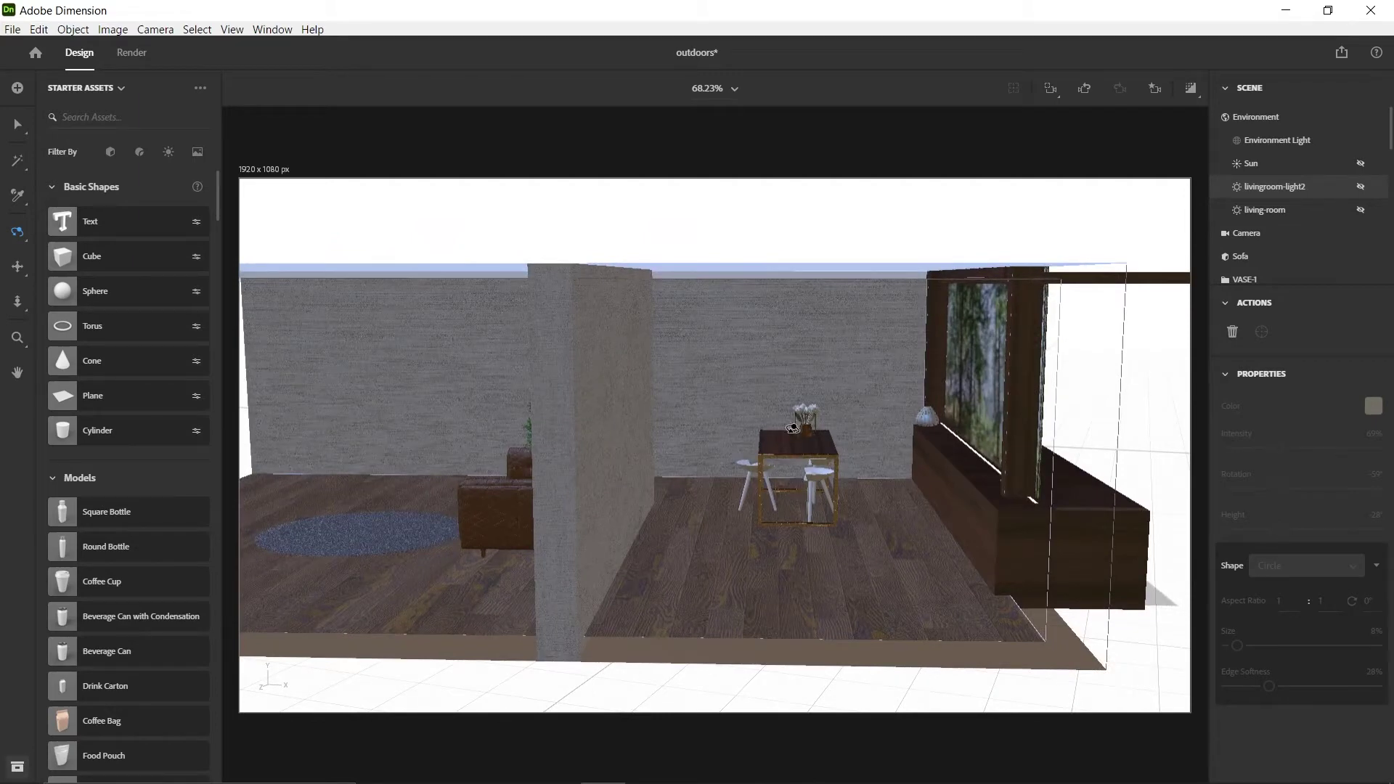
pyautogui.moveTo(867, 457); pyautogui.dragTo(896, 437)
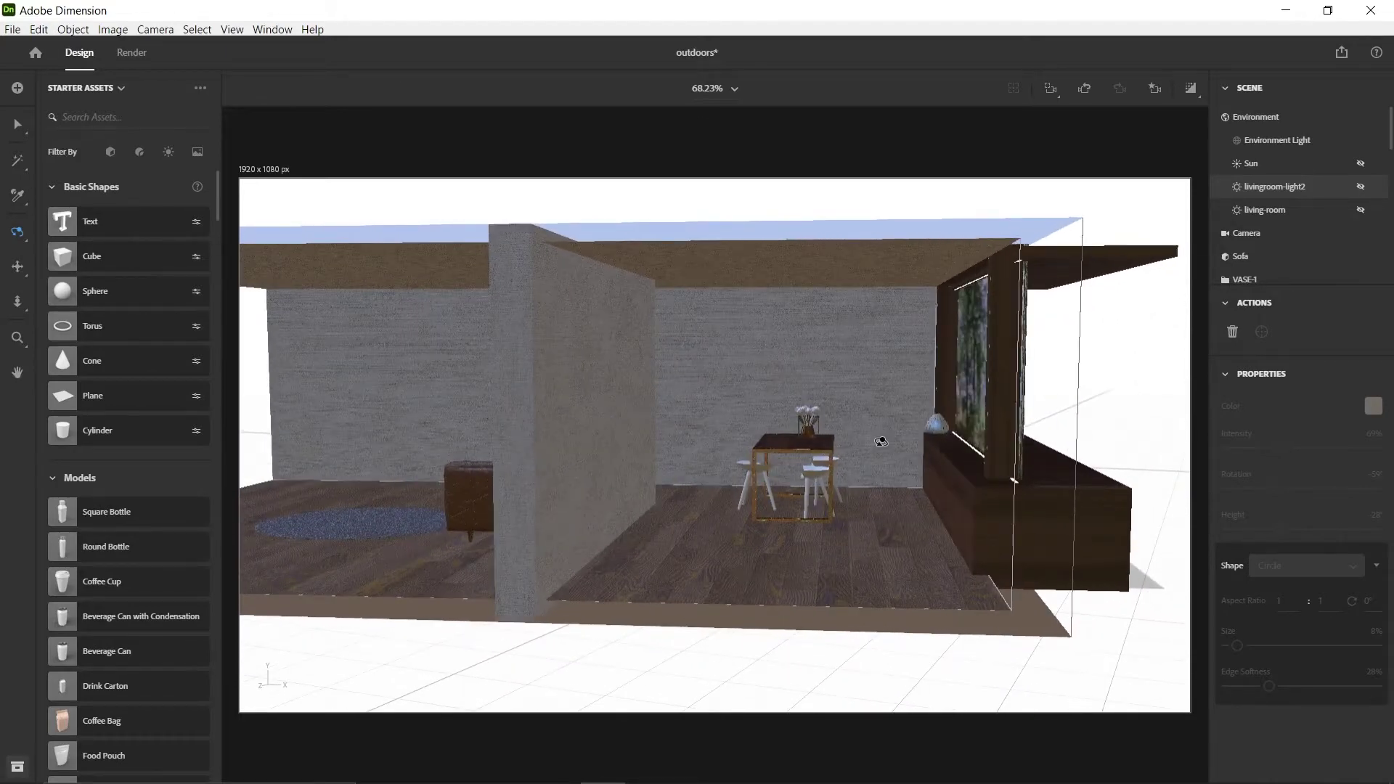
pyautogui.moveTo(830, 380); pyautogui.dragTo(850, 389)
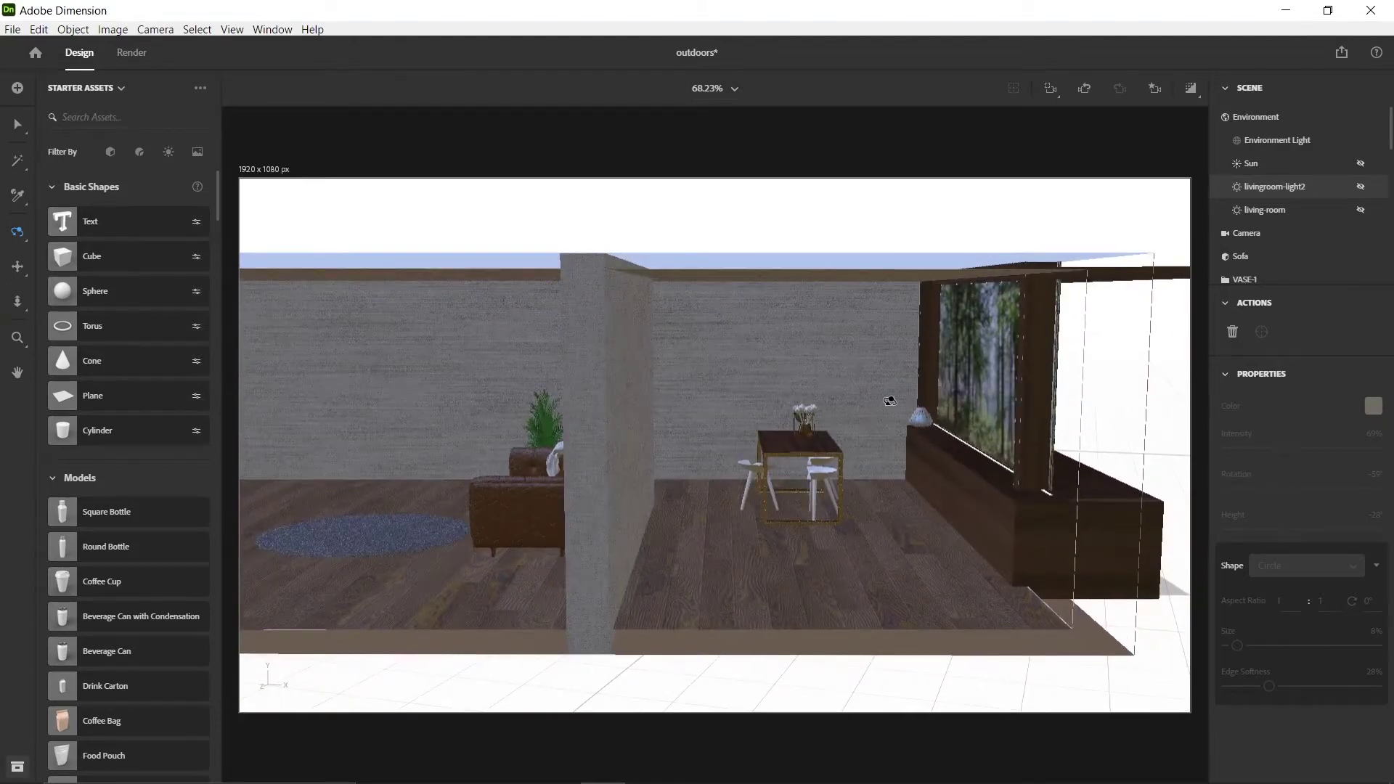
pyautogui.moveTo(909, 426)
pyautogui.mouseDown()
pyautogui.moveTo(861, 408)
pyautogui.moveTo(896, 414)
pyautogui.mouseUp()
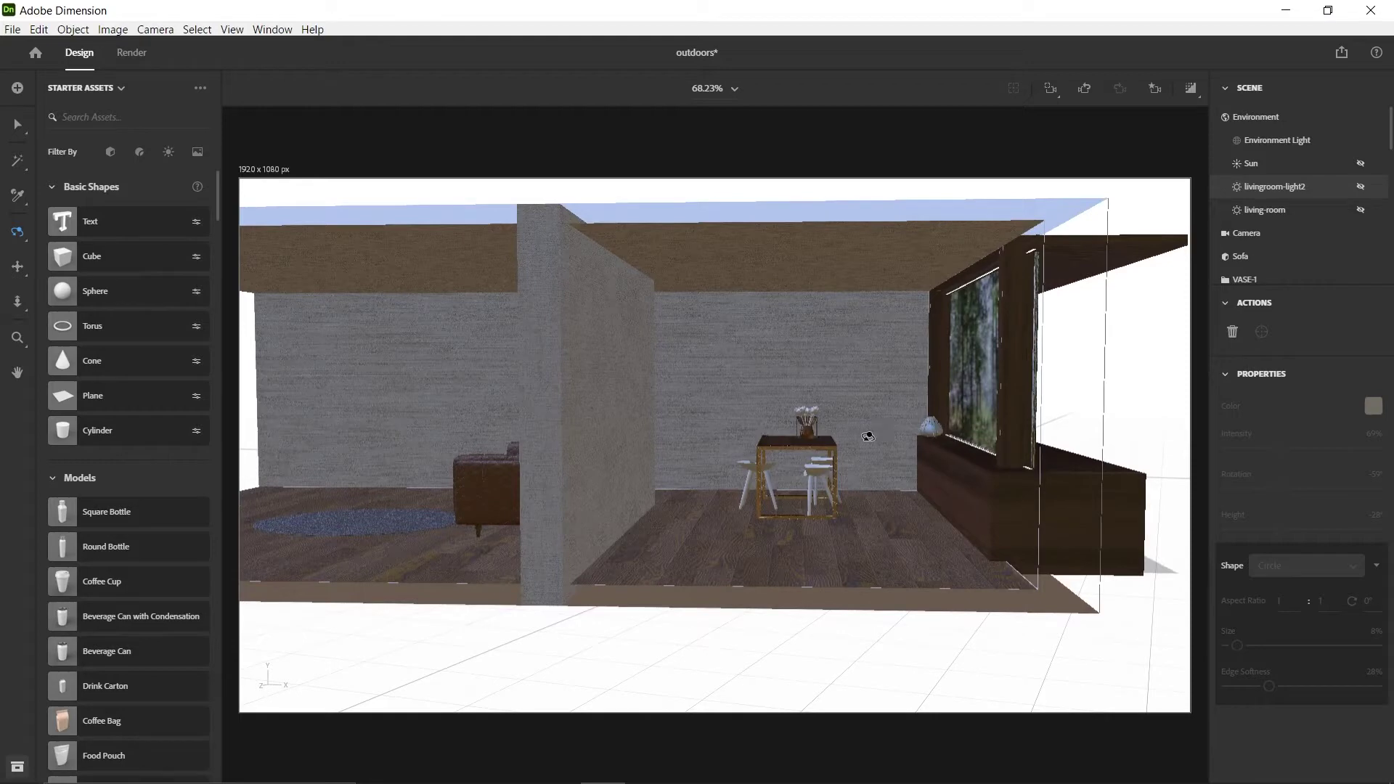
pyautogui.moveTo(693, 446); pyautogui.dragTo(1065, 379)
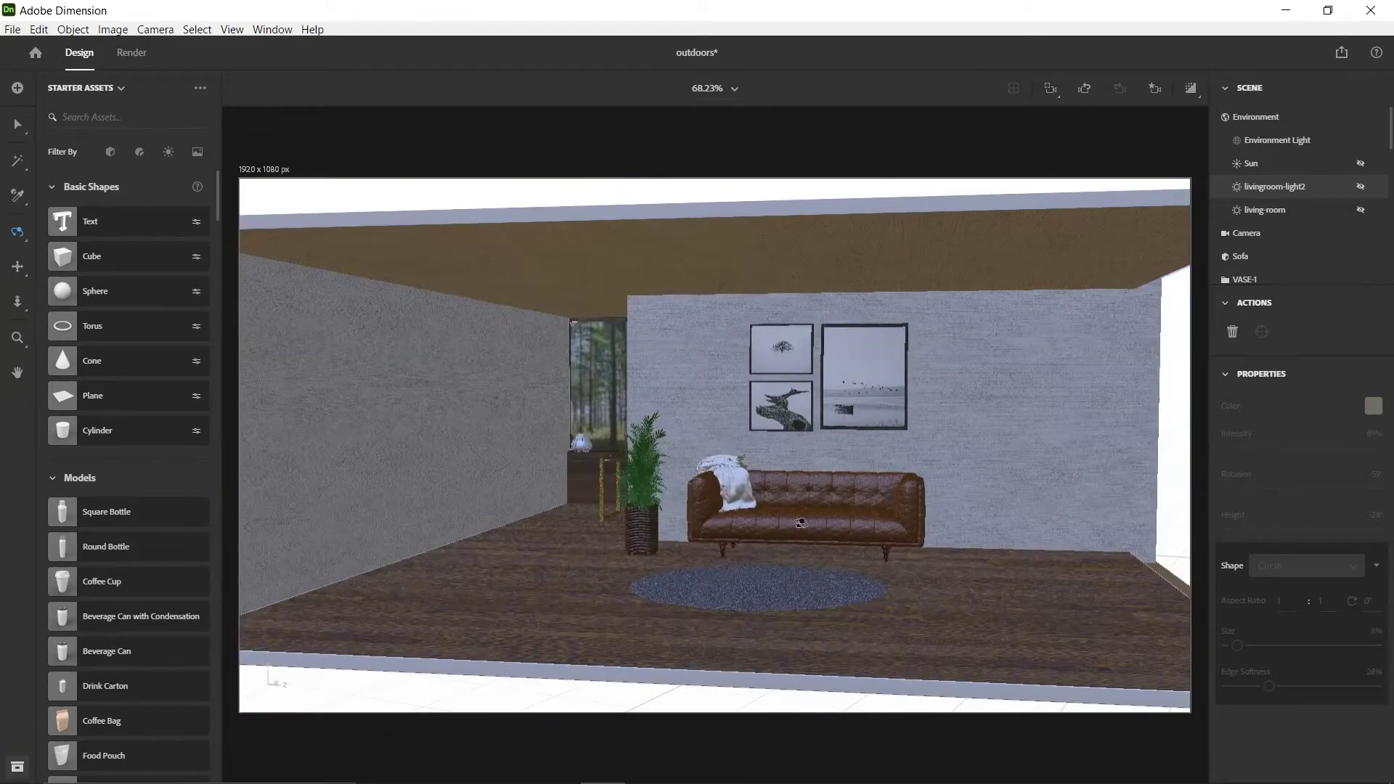
pyautogui.scroll(-5, 856, 458)
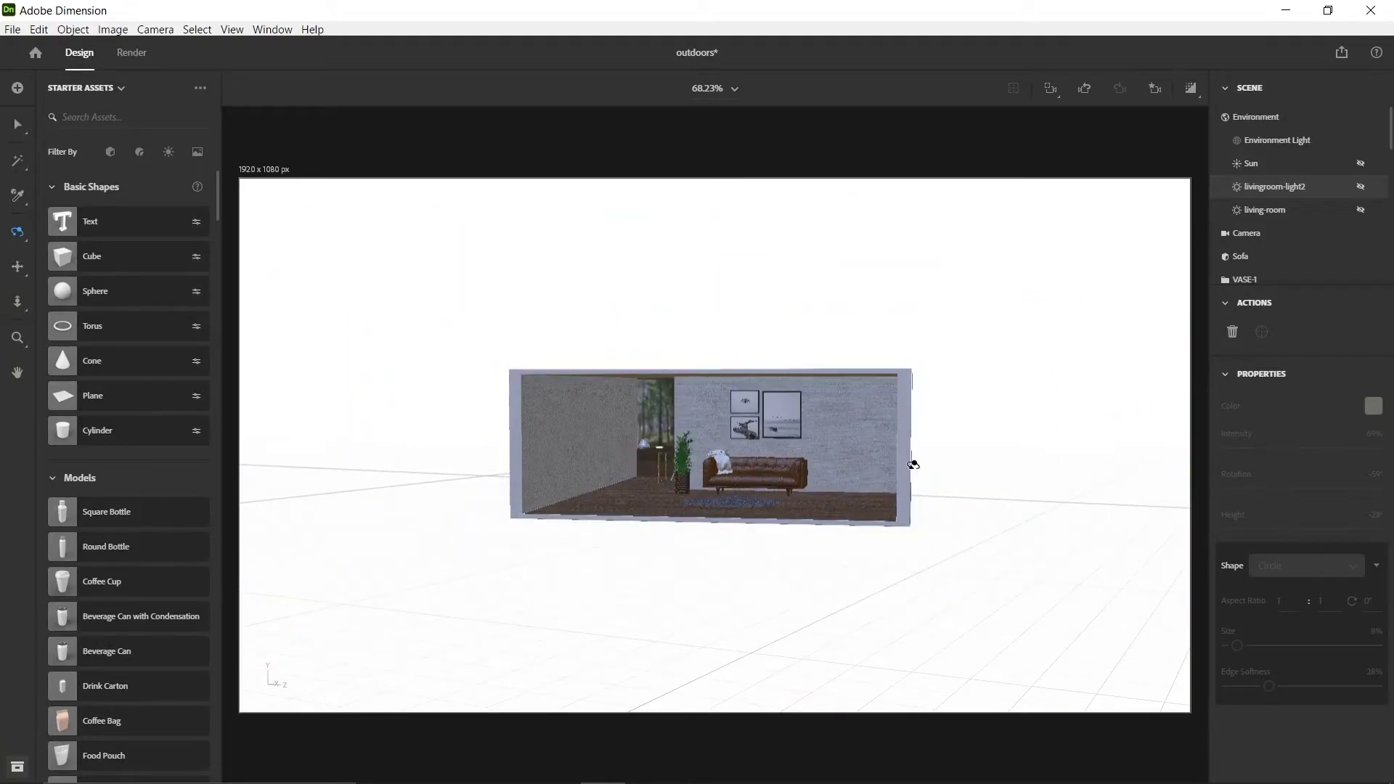
pyautogui.moveTo(913, 465); pyautogui.dragTo(742, 514)
pyautogui.scroll(5, 822, 448)
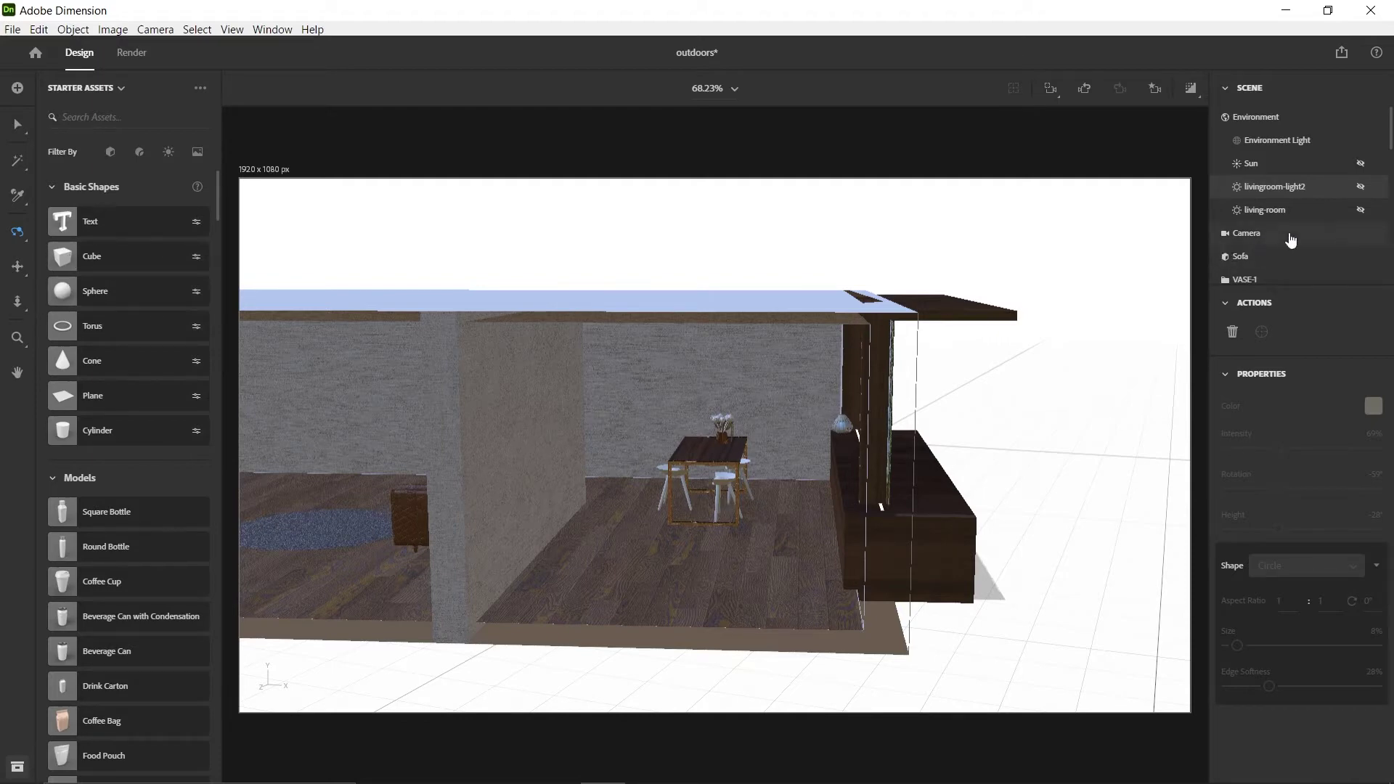
# Unhide the cube-Kitchen-light-2 panel and the cube-Kitchen-light panel listed directly above it in the scene.
pyautogui.scroll(-5, 1291, 242)
pyautogui.click(1360, 205)
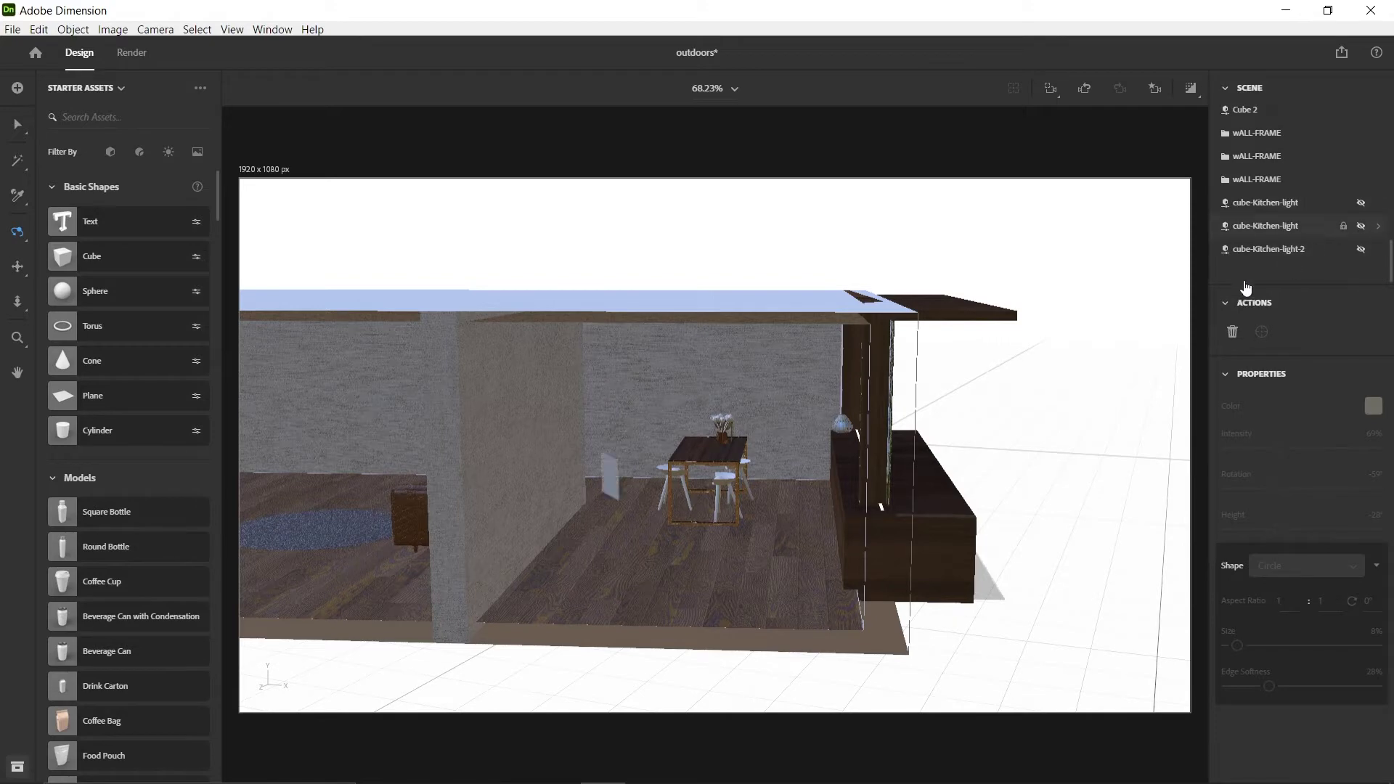
pyautogui.click(1361, 207)
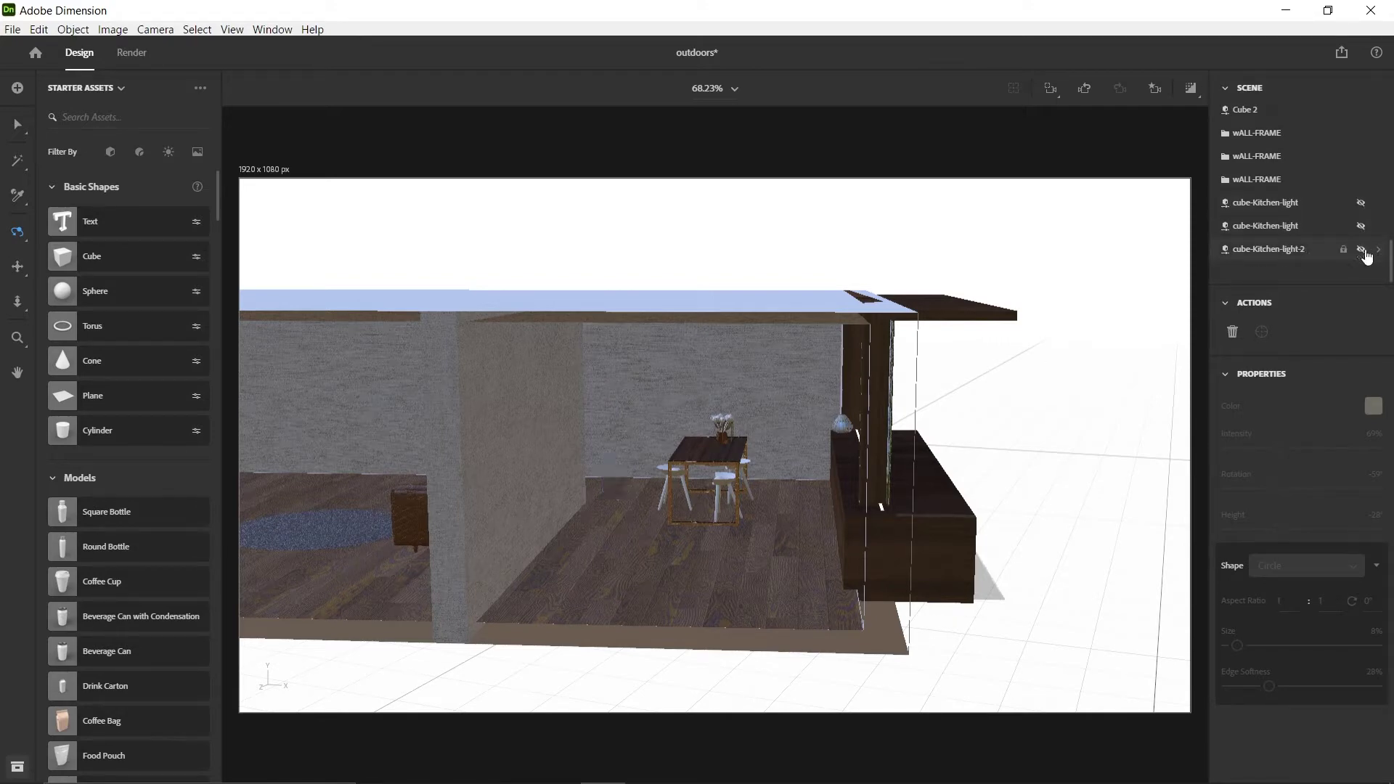
pyautogui.click(1361, 250)
pyautogui.moveTo(792, 455); pyautogui.dragTo(833, 437)
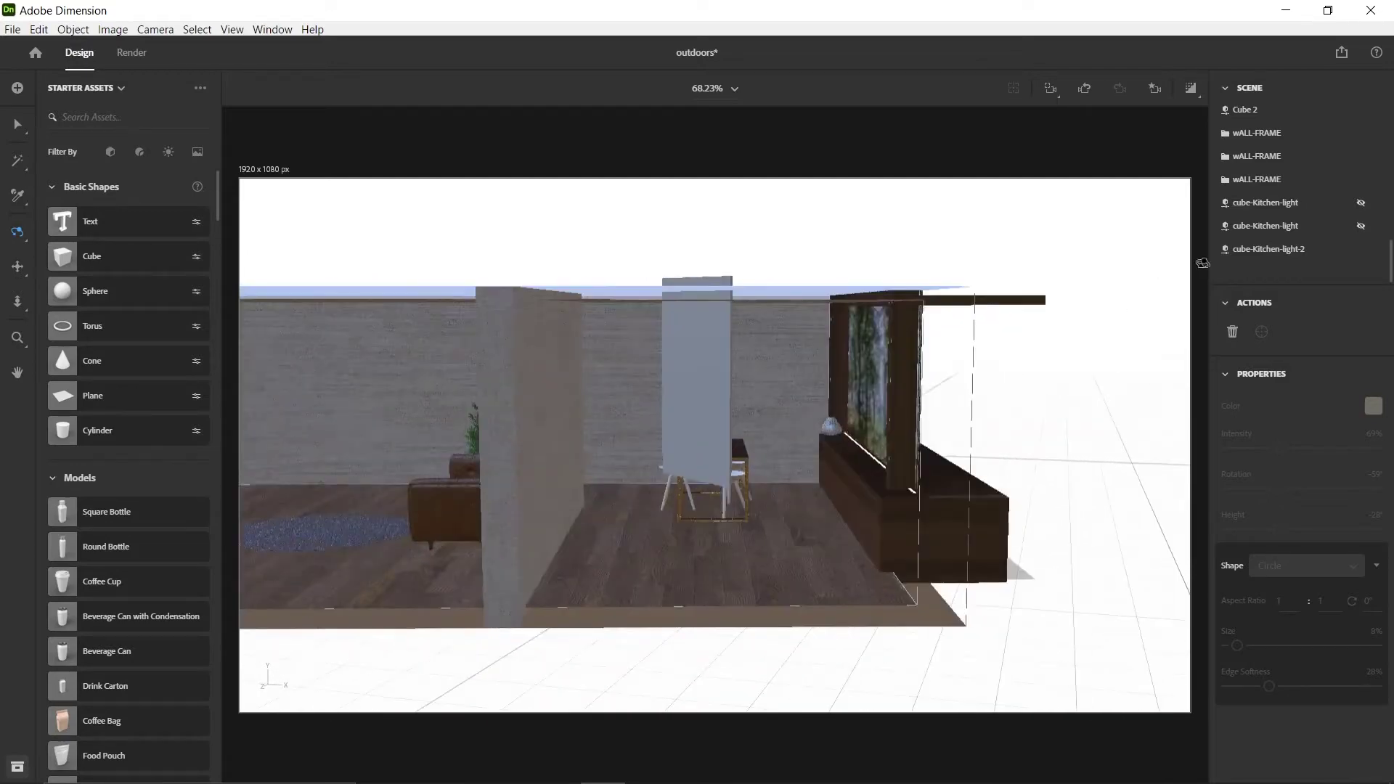
pyautogui.click(1361, 226)
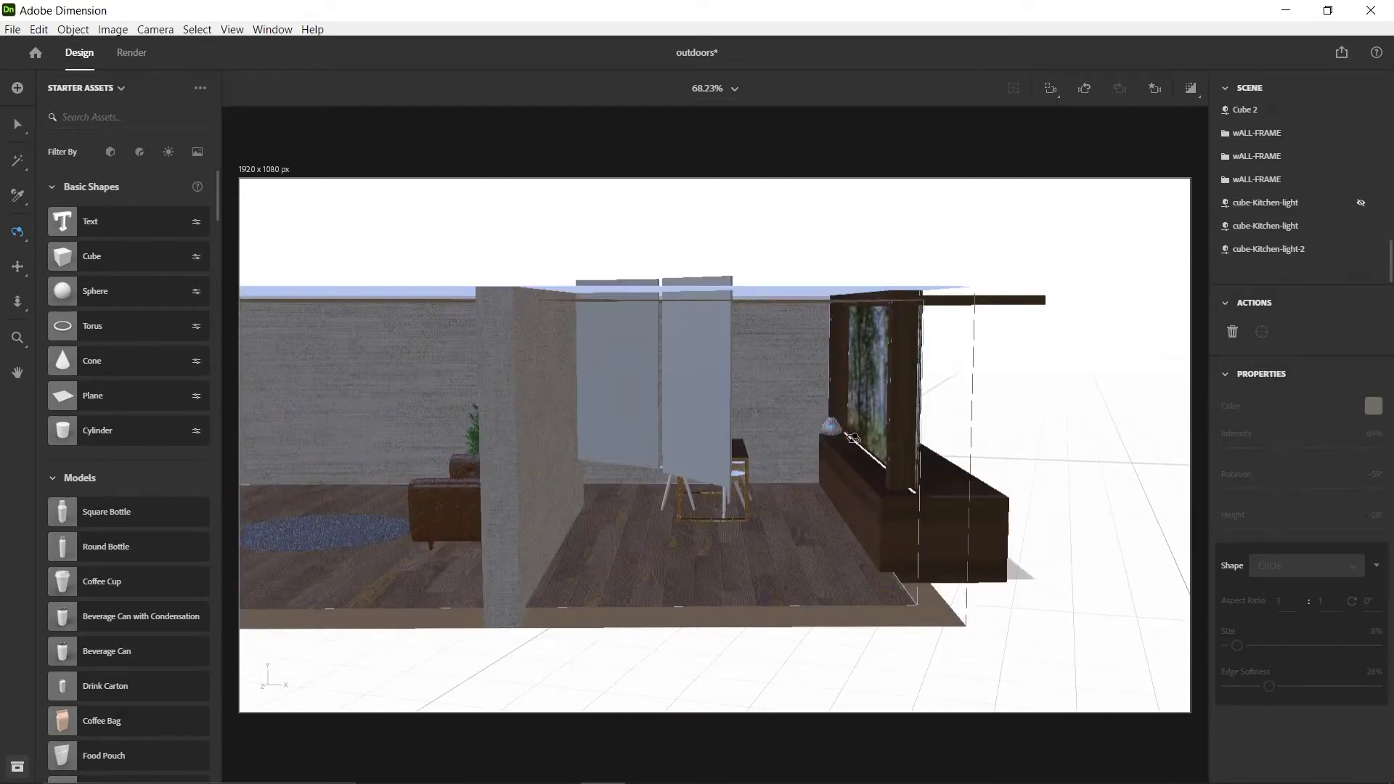
pyautogui.moveTo(726, 436); pyautogui.dragTo(655, 421)
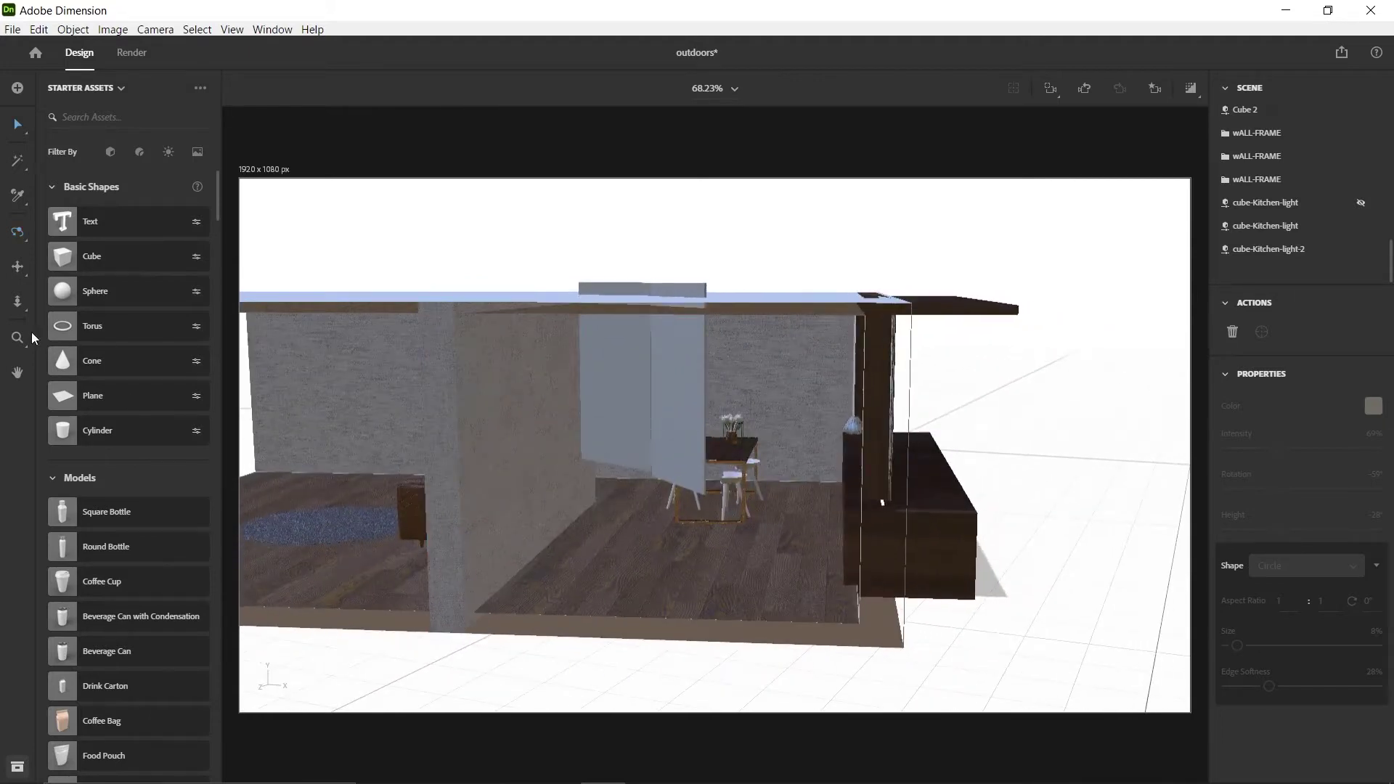
# Add a 20 cm cube on the kitchen floor and apply the Glowing material to its top face only.
pyautogui.moveTo(95, 260); pyautogui.dragTo(612, 600)
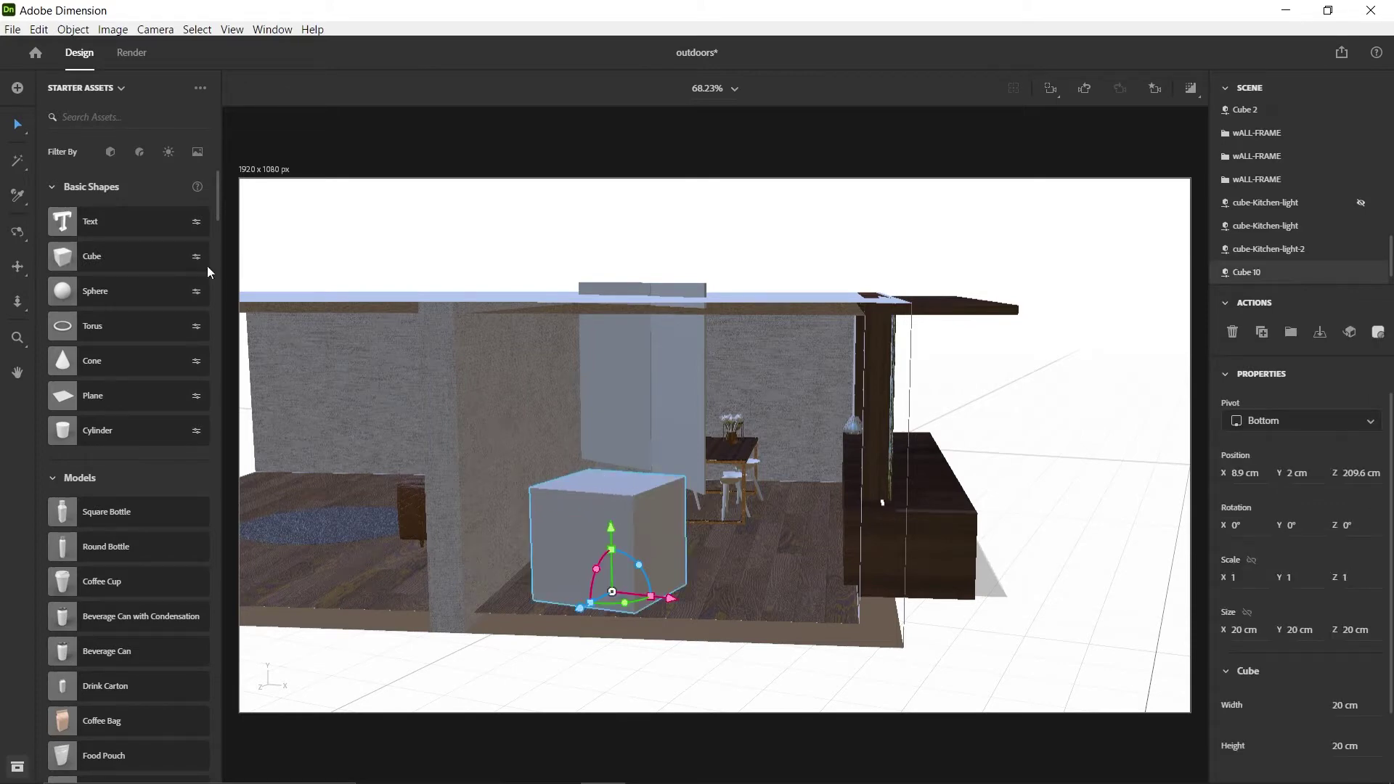
pyautogui.click(20, 164)
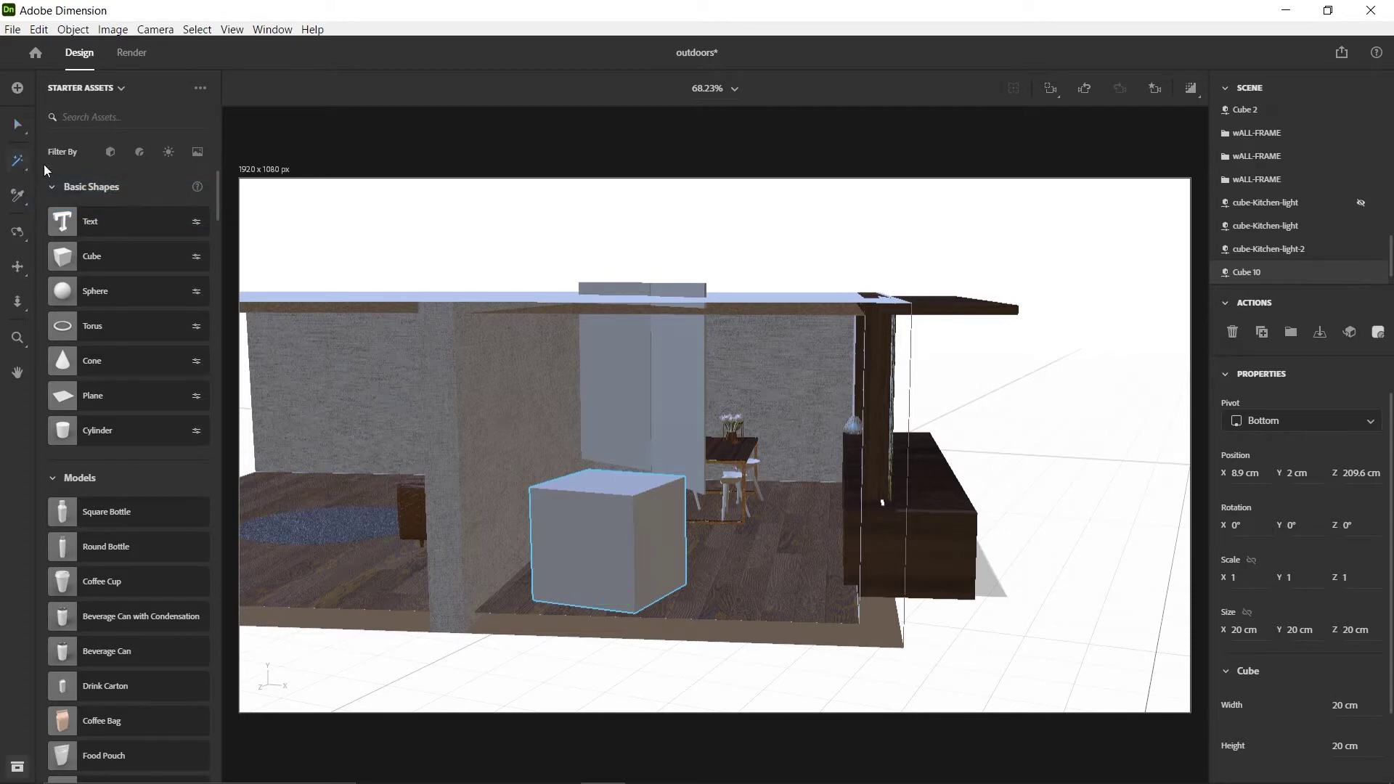
pyautogui.click(609, 485)
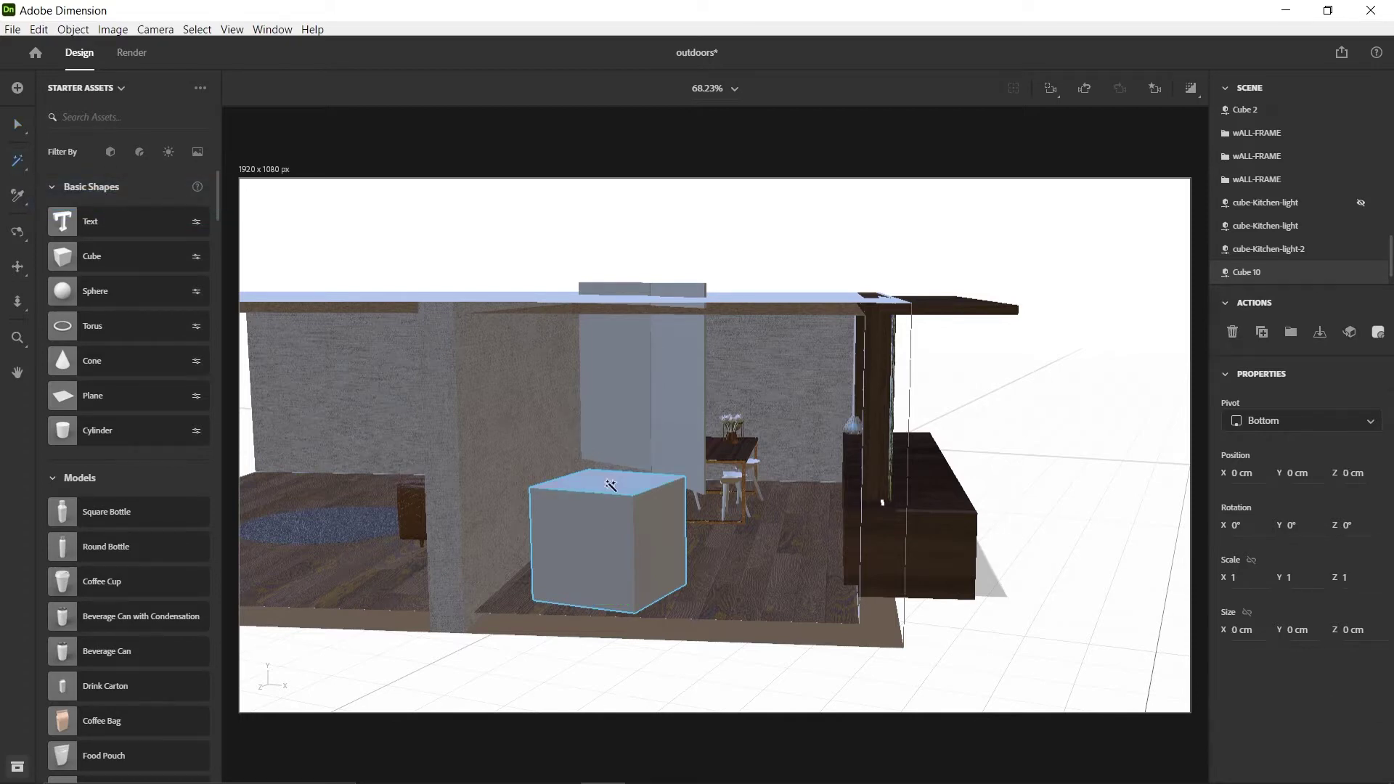
pyautogui.click(21, 161)
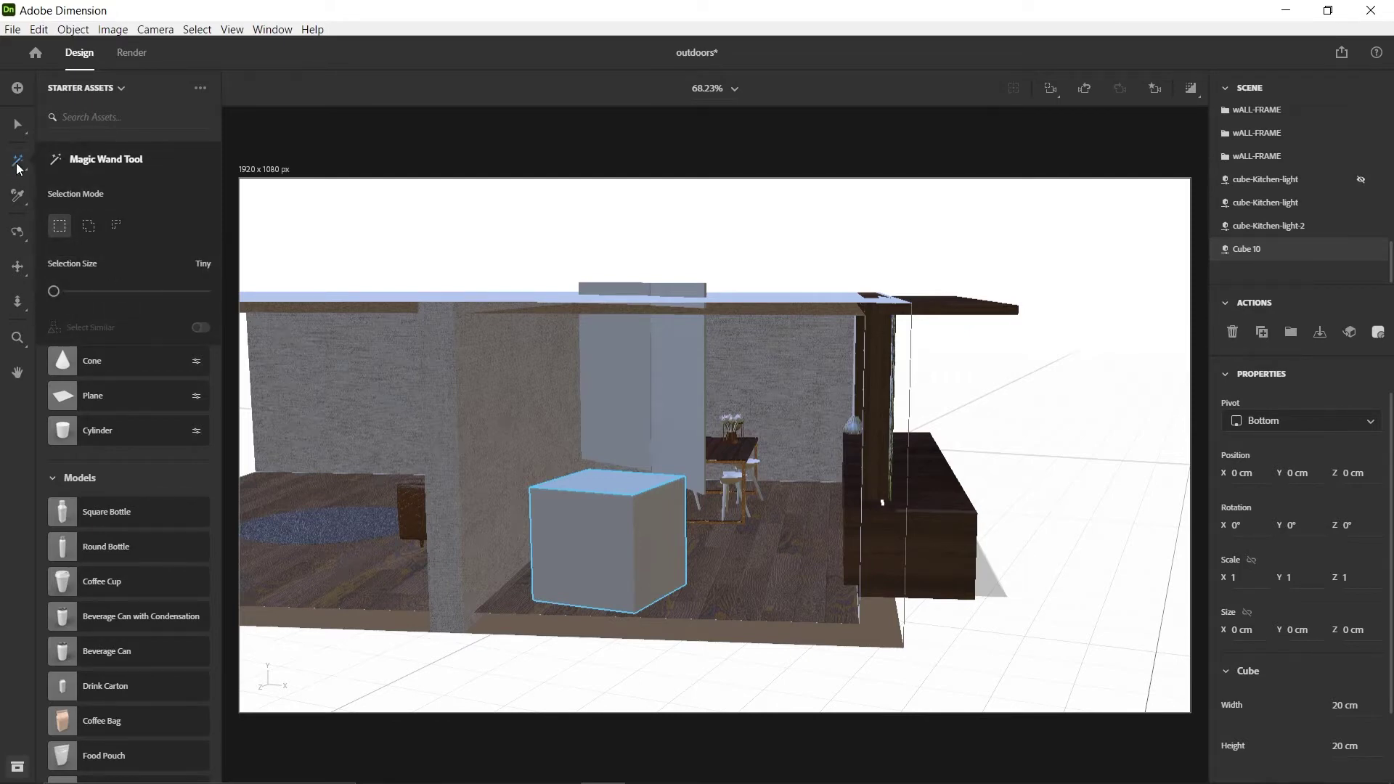
pyautogui.click(20, 167)
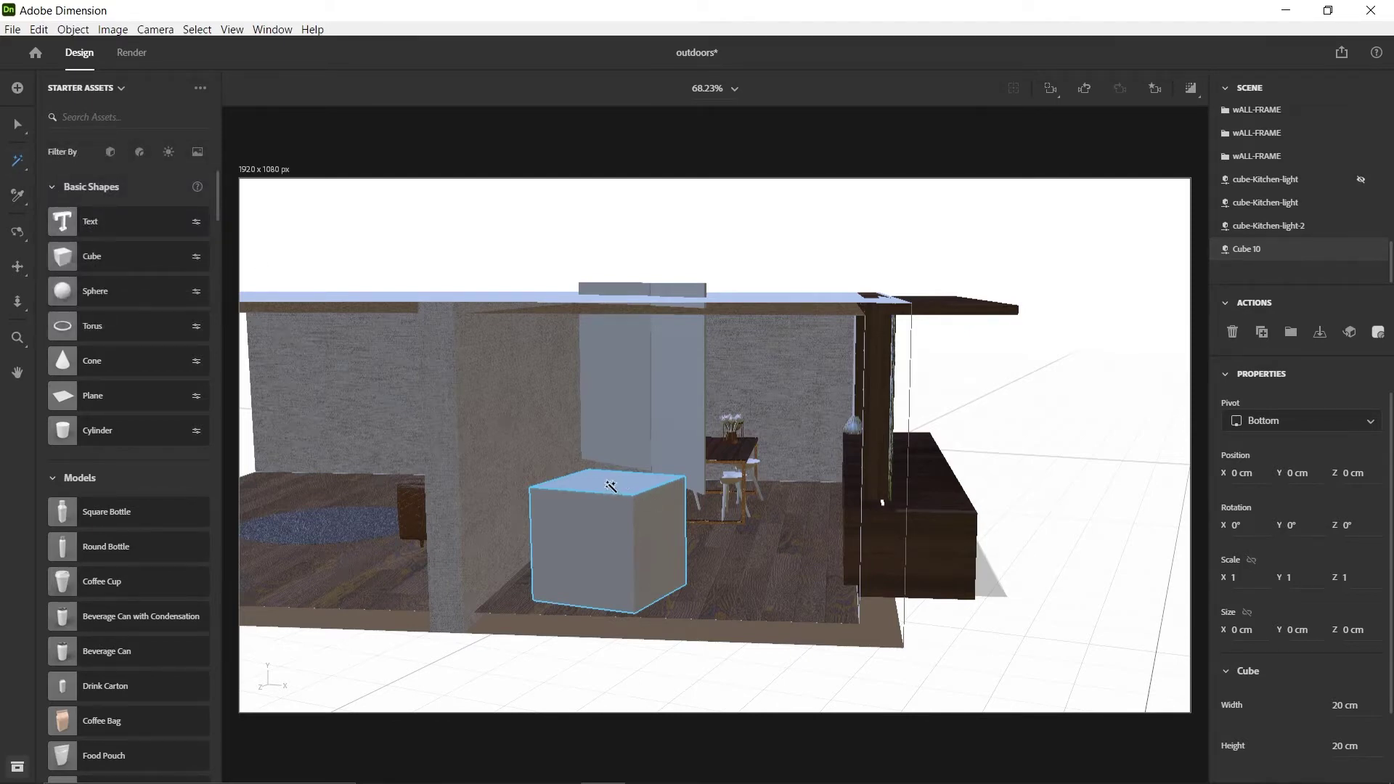
pyautogui.click(140, 153)
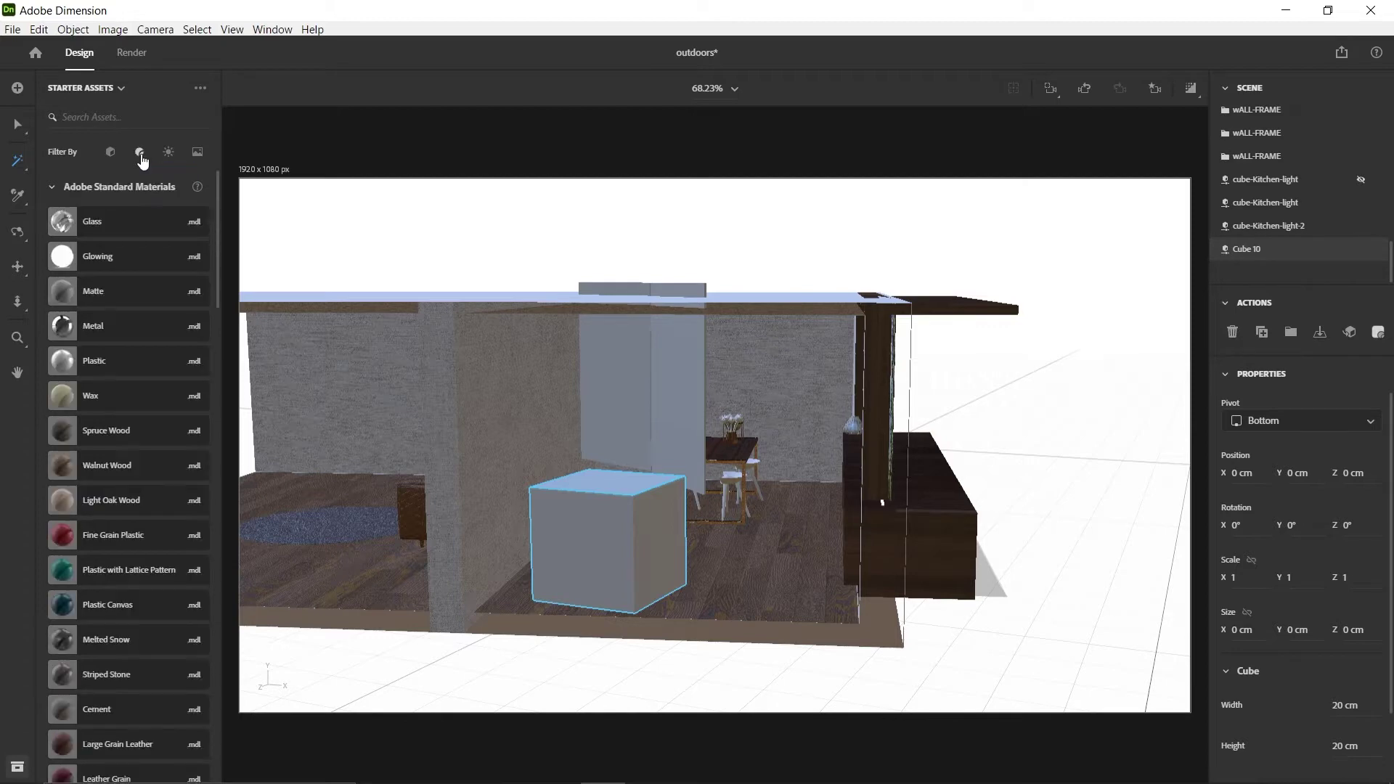
pyautogui.moveTo(111, 256); pyautogui.dragTo(677, 474)
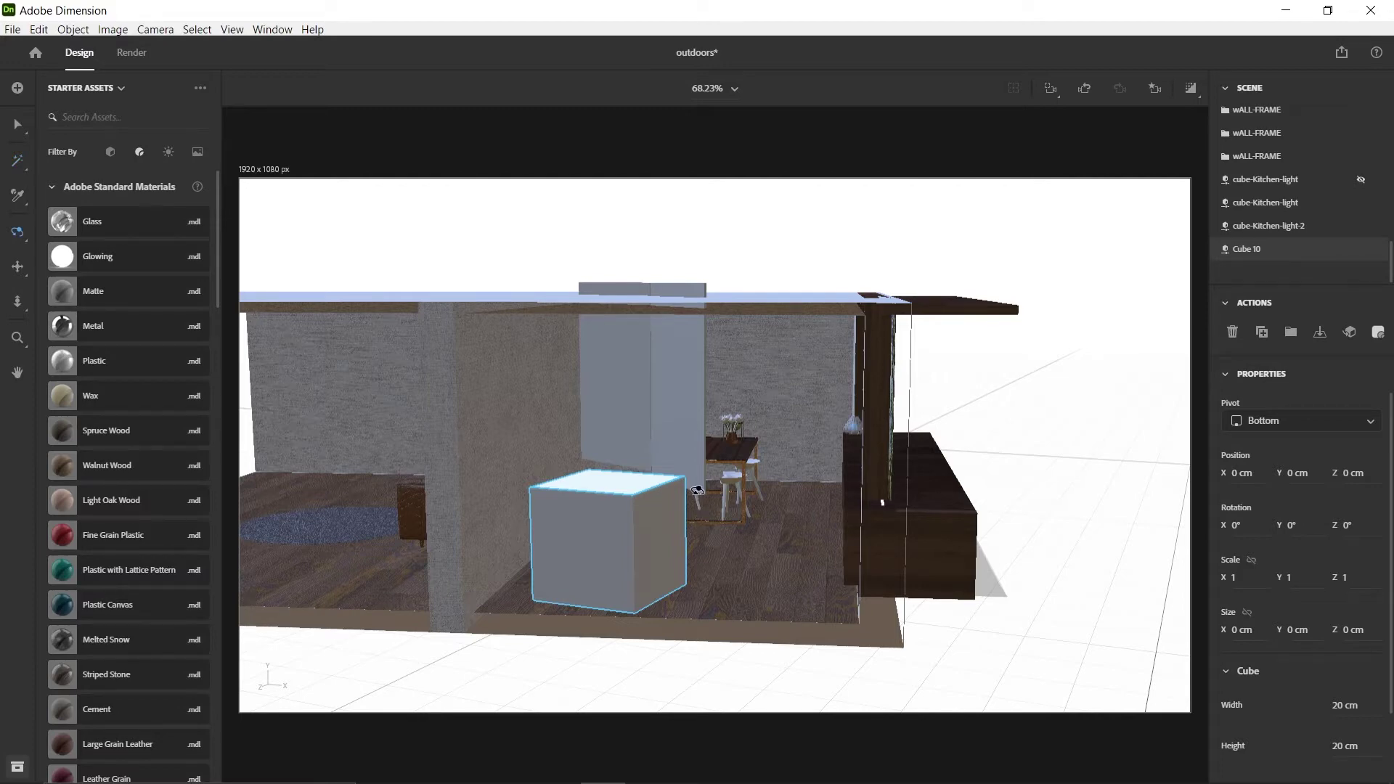
# Shape the cube into an upright panel about 38.83 × 1.35 × 20 cm beside the kitchen light panels, and delete it.
pyautogui.press('1')
pyautogui.moveTo(698, 501); pyautogui.dragTo(628, 544)
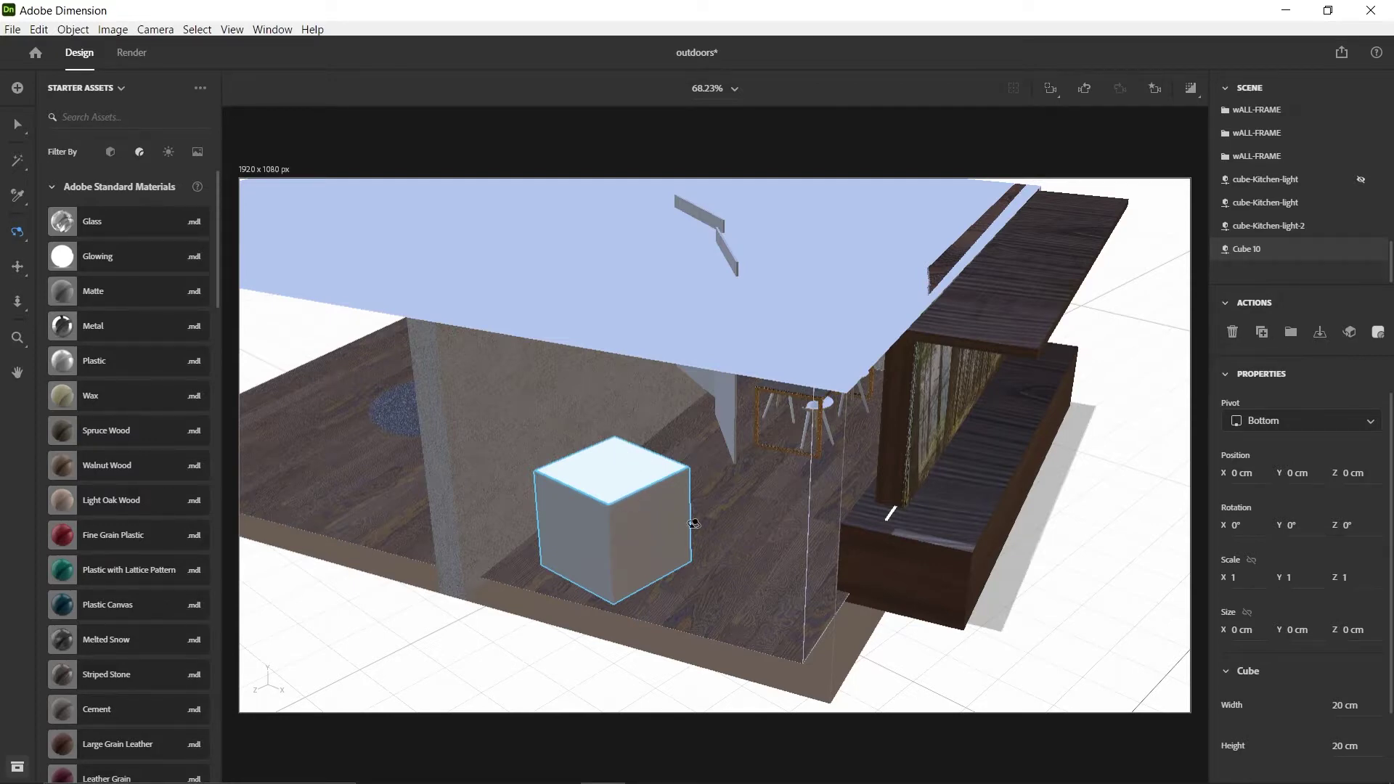
pyautogui.moveTo(667, 532); pyautogui.dragTo(707, 488)
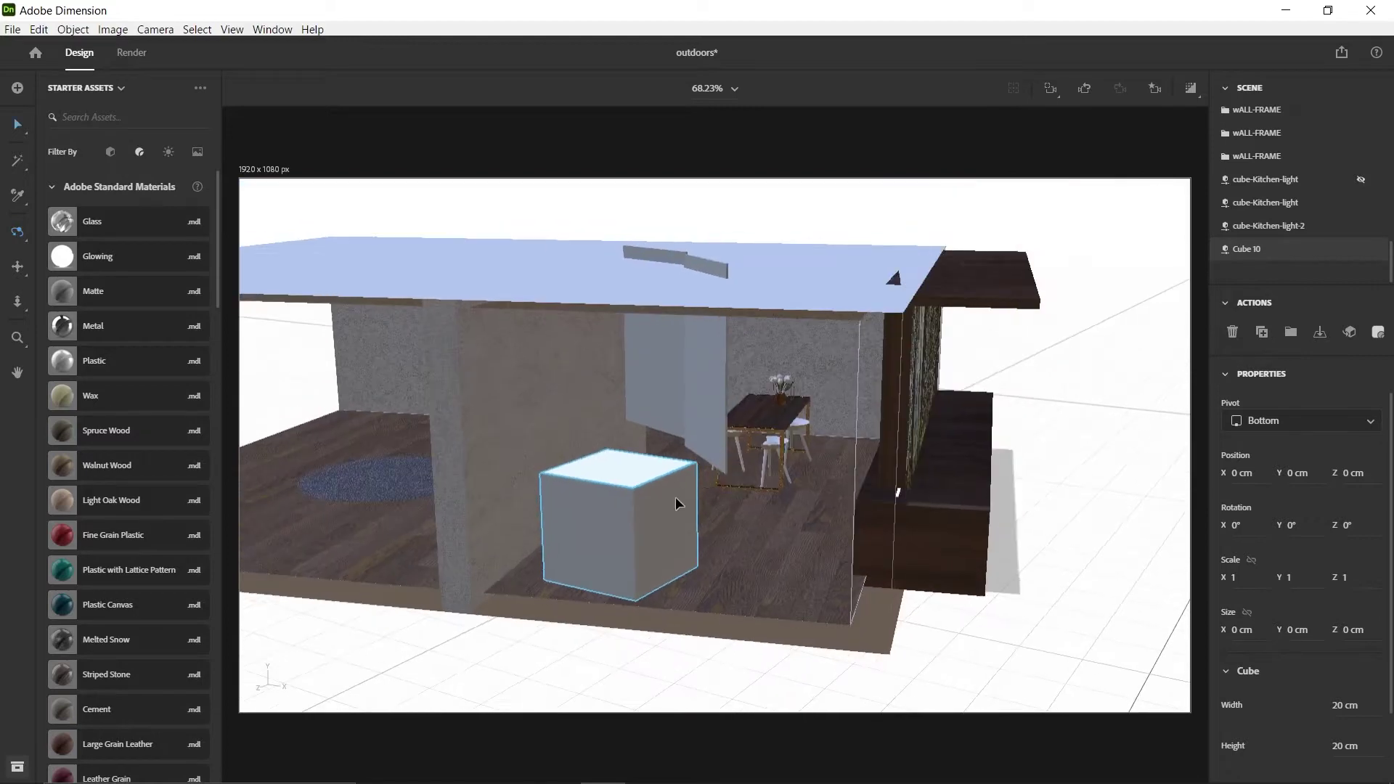
pyautogui.click(626, 535)
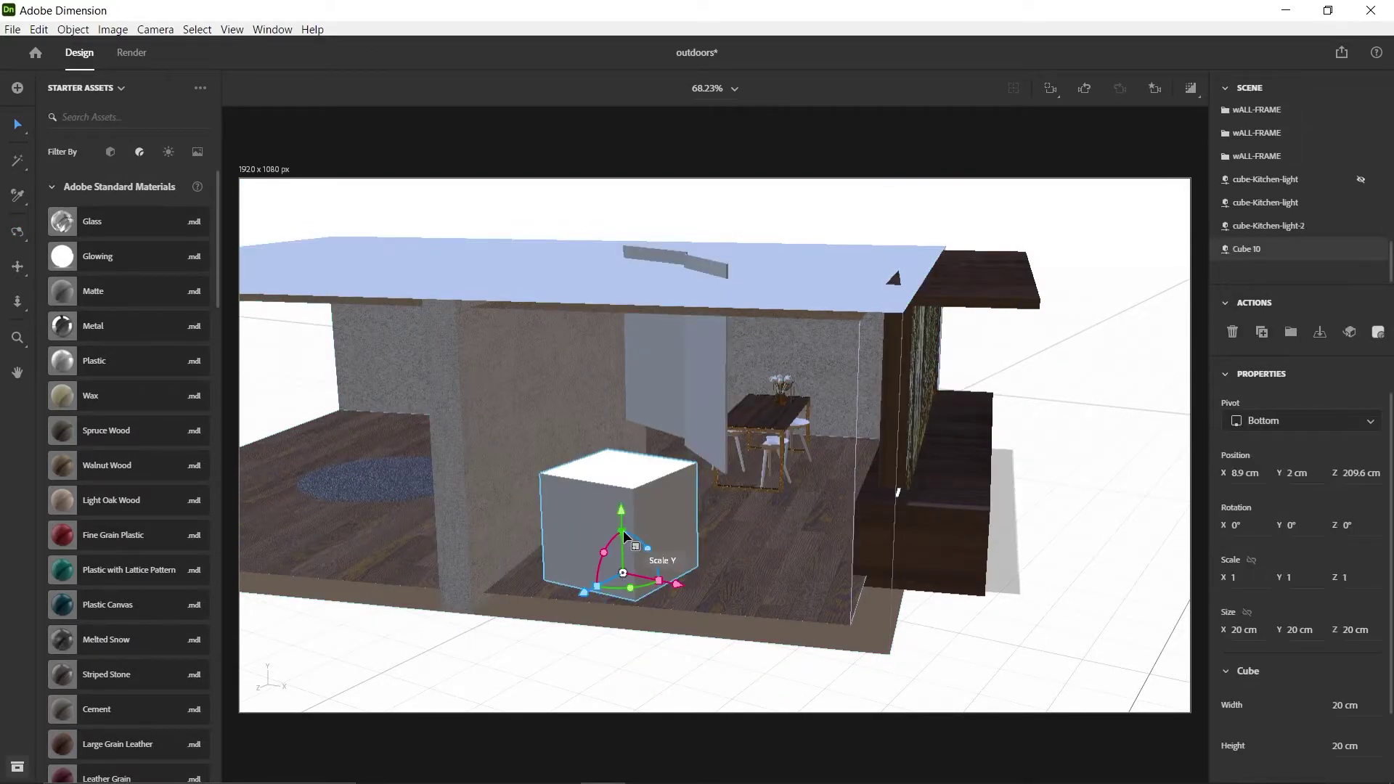
pyautogui.moveTo(624, 535); pyautogui.dragTo(701, 621)
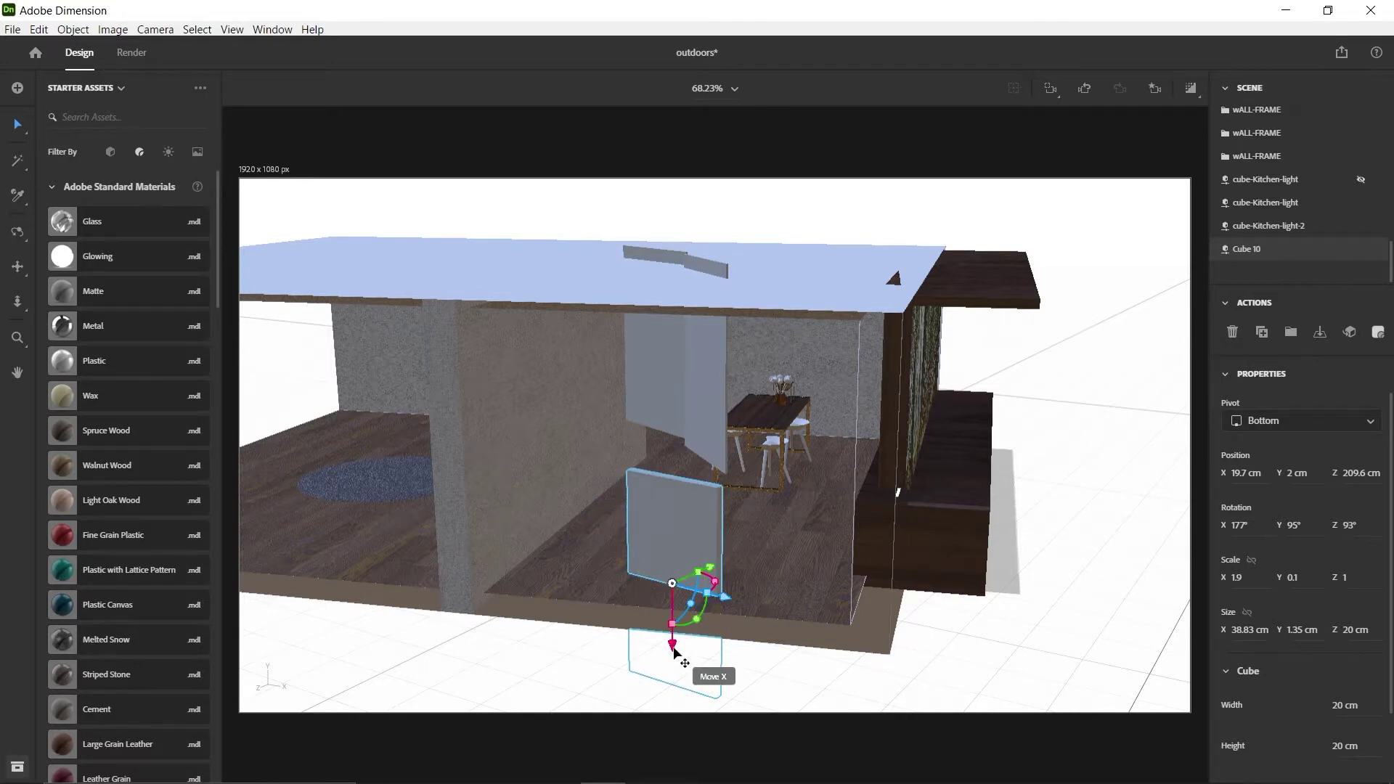
pyautogui.moveTo(686, 653); pyautogui.dragTo(651, 459)
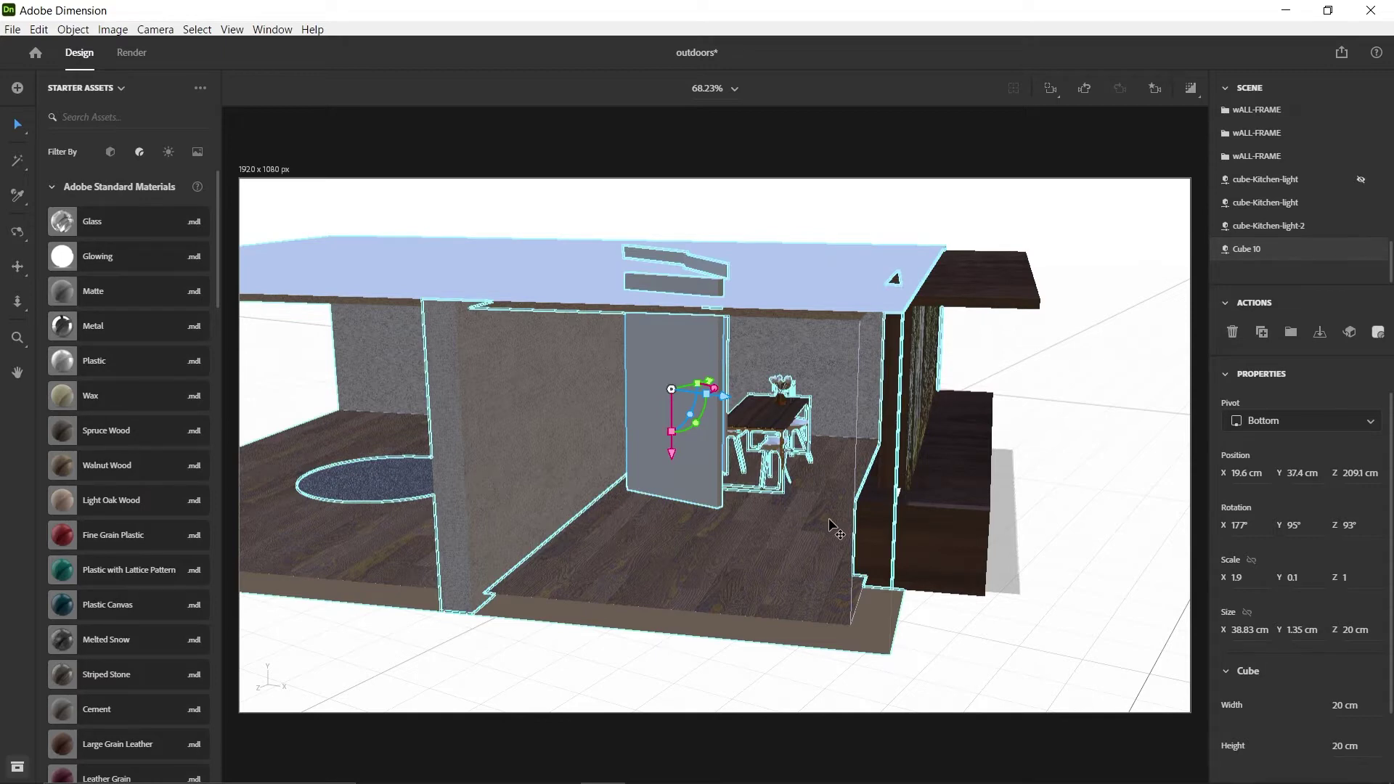
pyautogui.hotkey('ctrl', 'v')
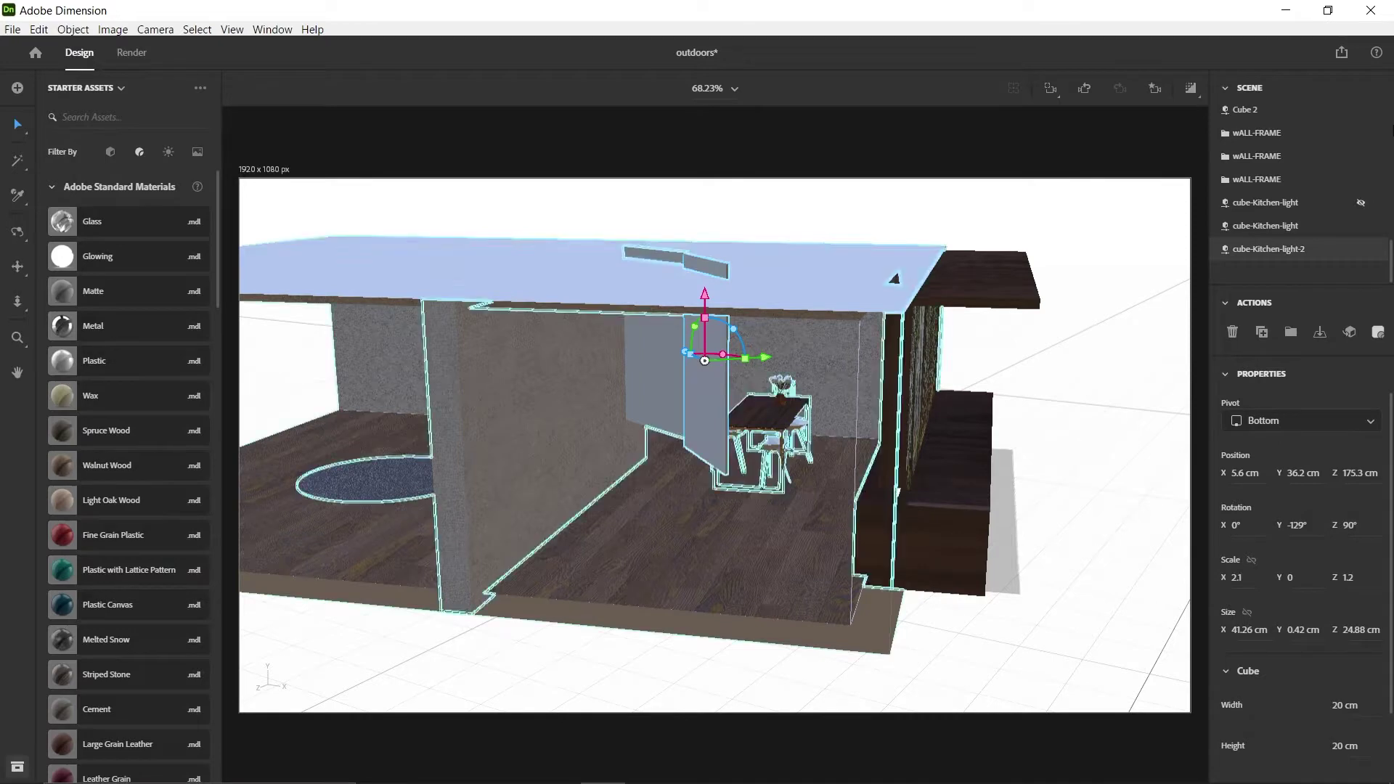
# Examine the Glowing 10 material's base colour and glow on cube-Kitchen-light-2, and the panel's placement in the kitchen.
pyautogui.click(1374, 250)
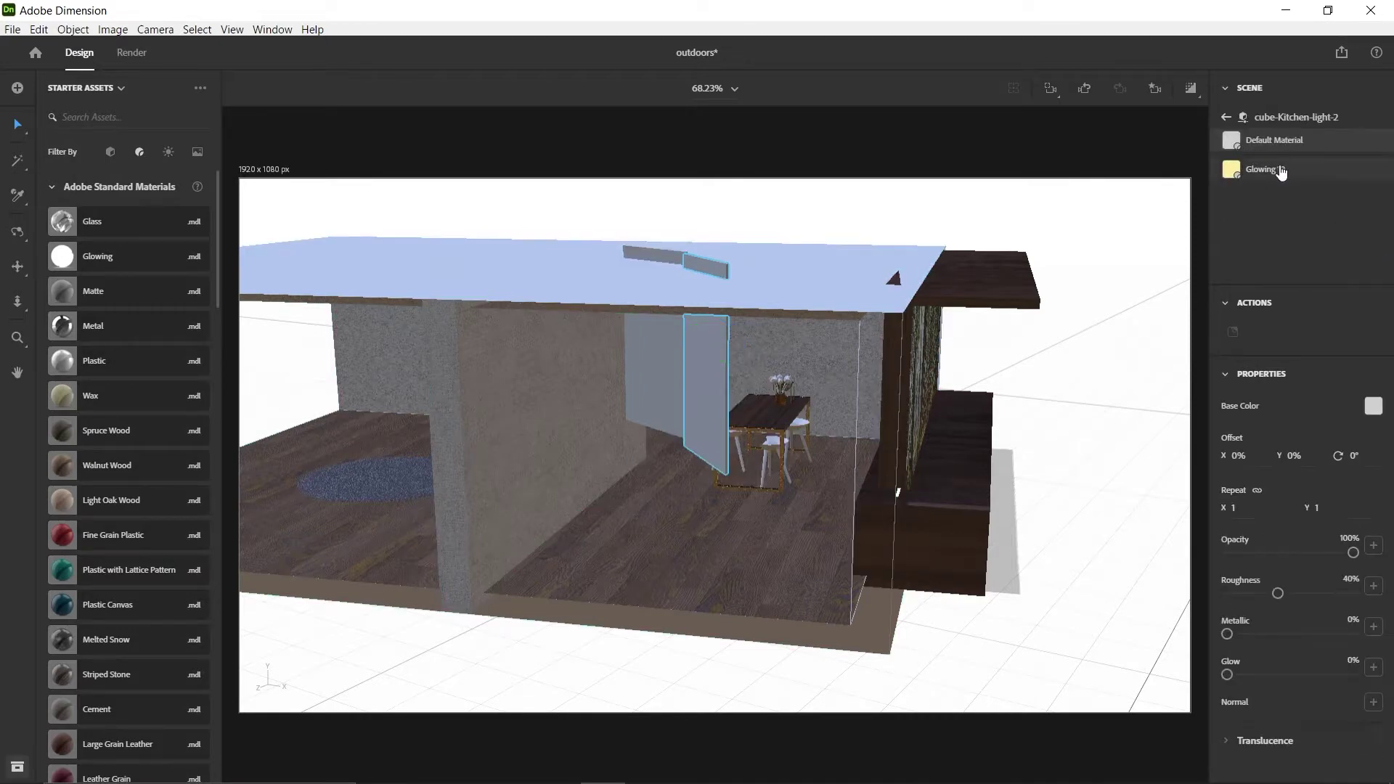
pyautogui.click(1272, 170)
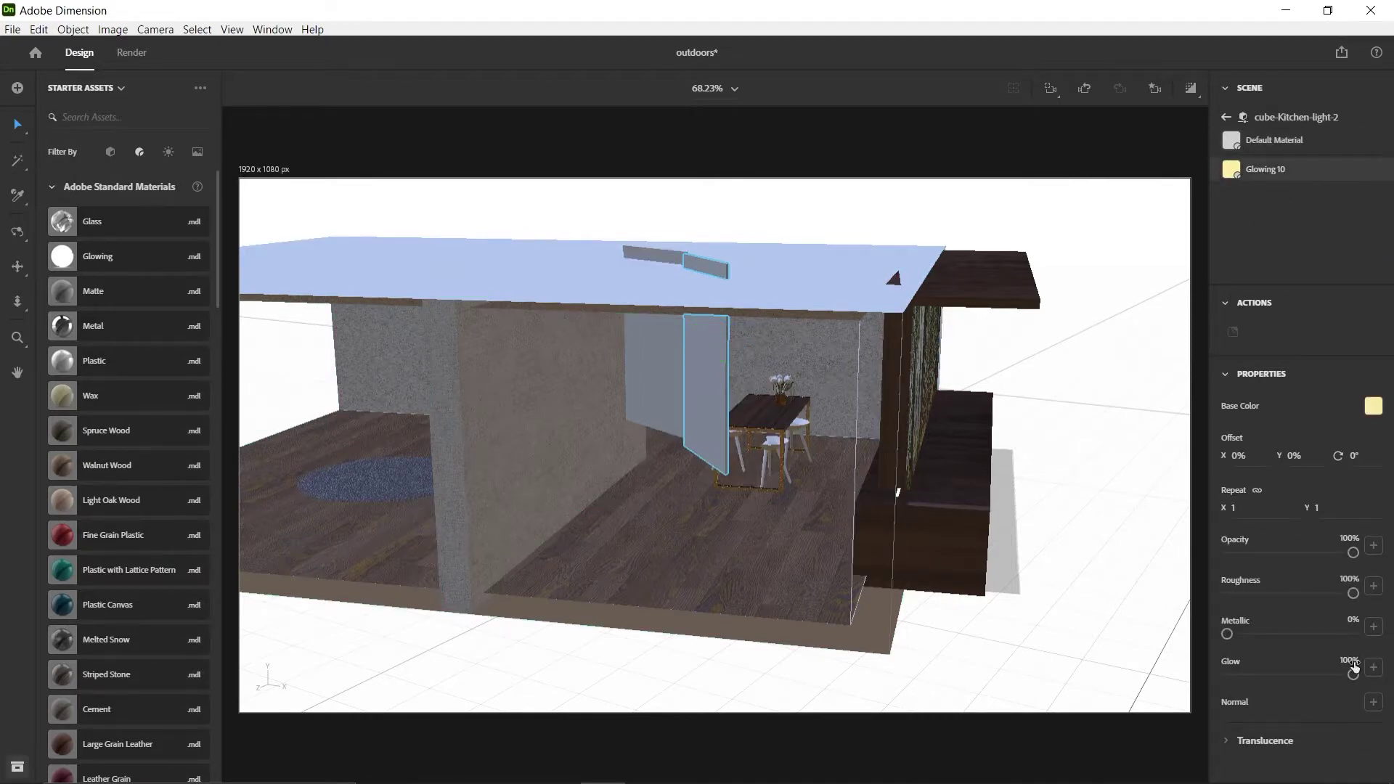
pyautogui.click(1373, 409)
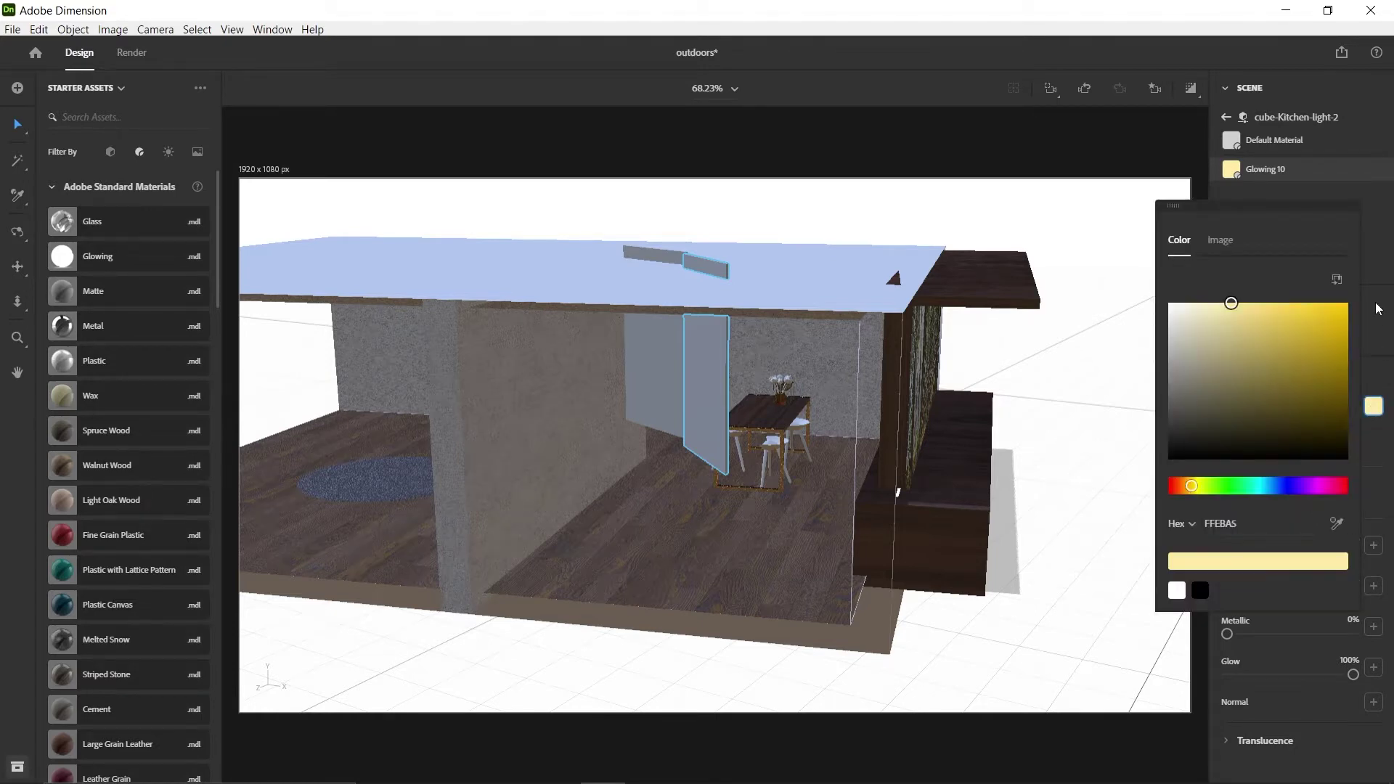
pyautogui.scroll(10, 772, 303)
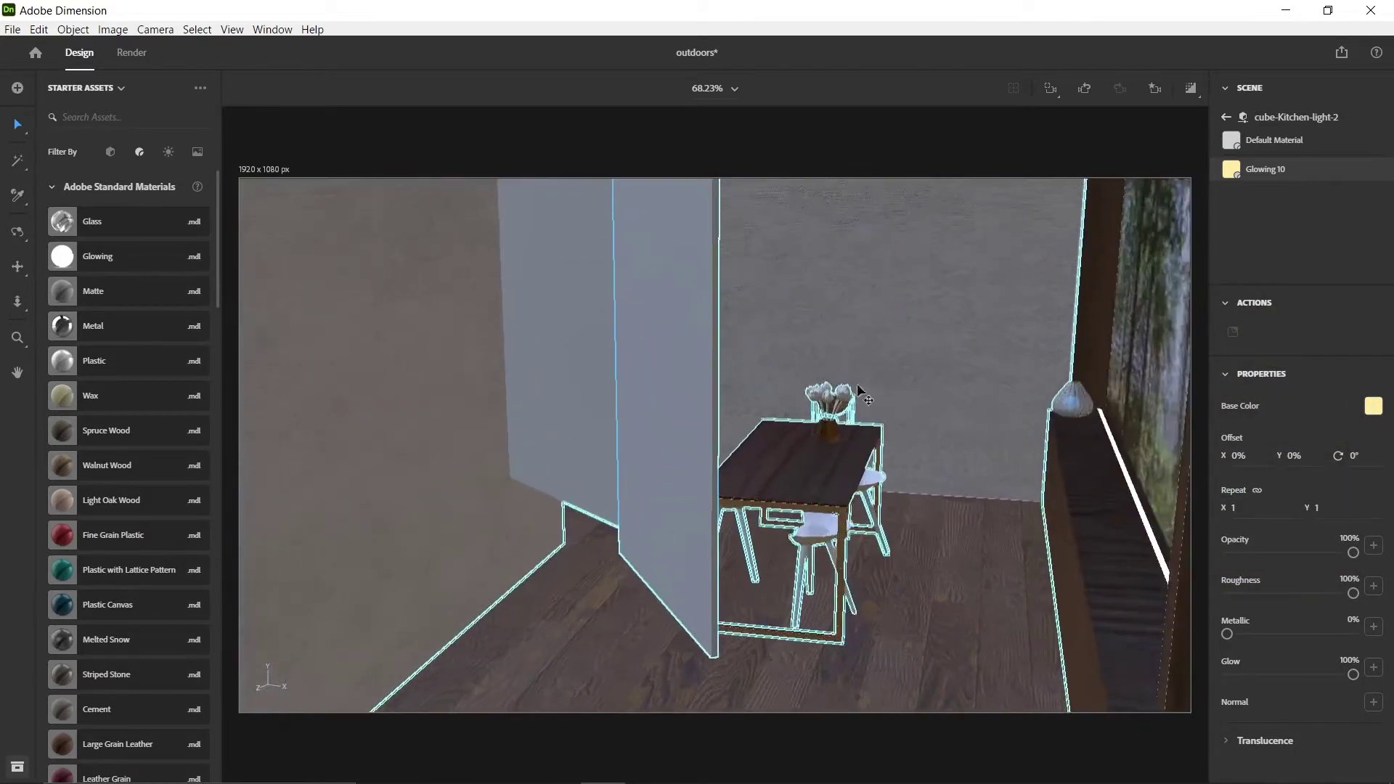
pyautogui.moveTo(858, 392); pyautogui.dragTo(572, 338, button='middle')
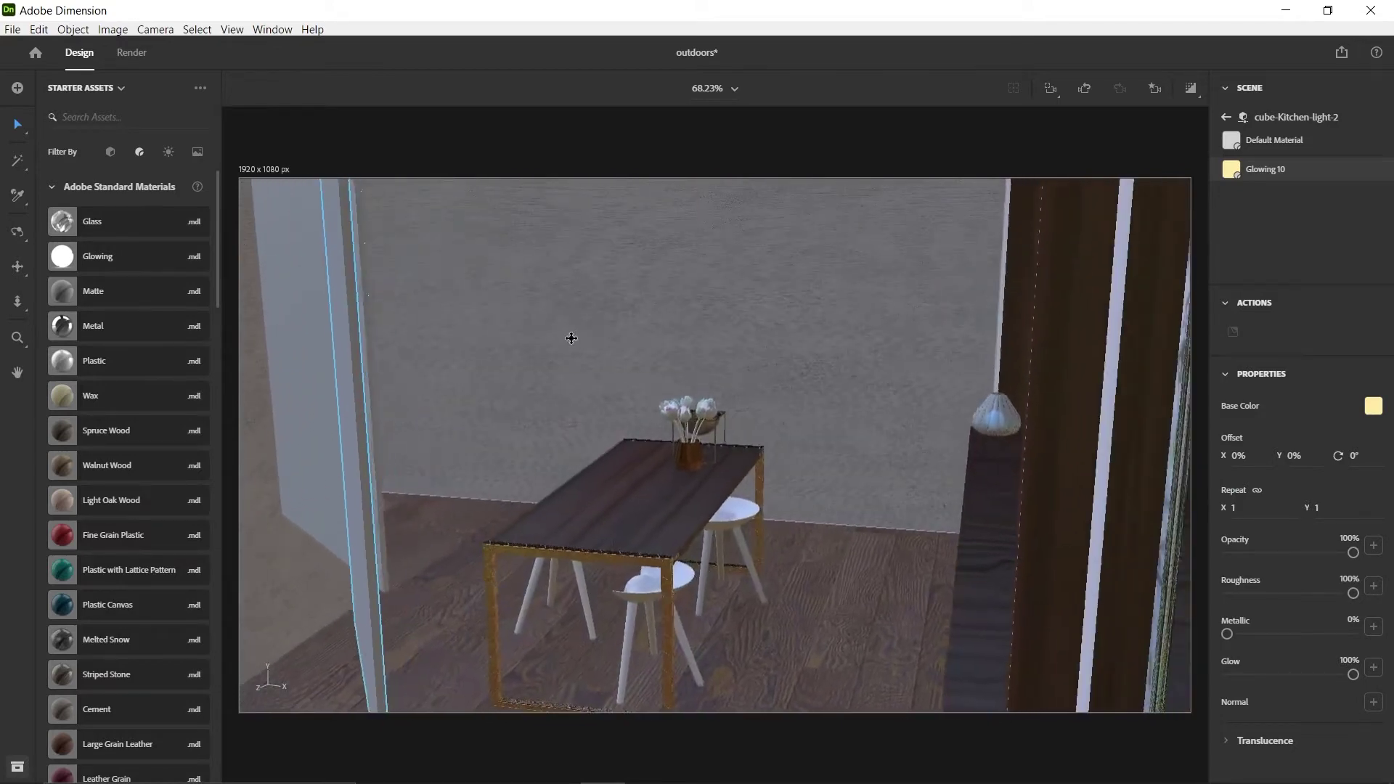
pyautogui.moveTo(507, 352); pyautogui.dragTo(415, 286)
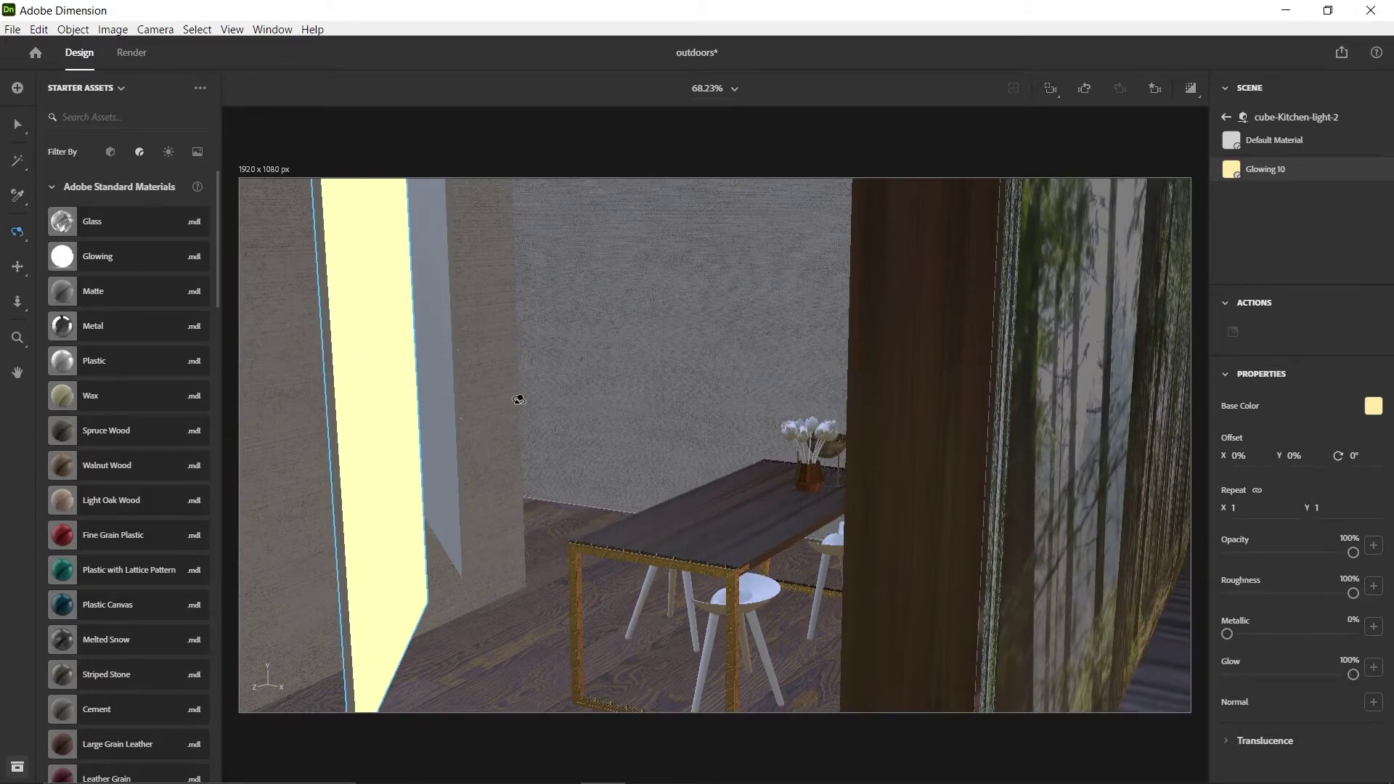
pyautogui.moveTo(518, 399); pyautogui.dragTo(859, 490)
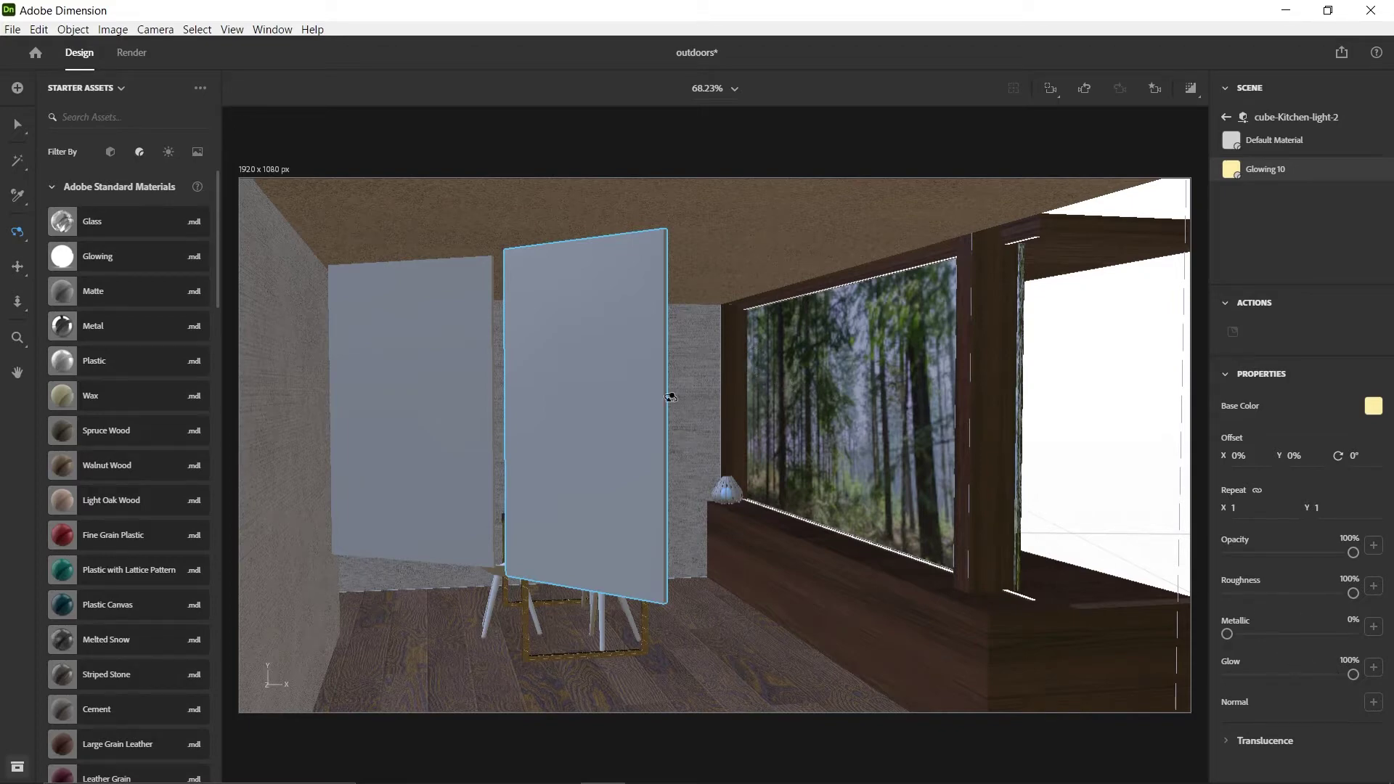
pyautogui.moveTo(622, 483); pyautogui.dragTo(691, 411)
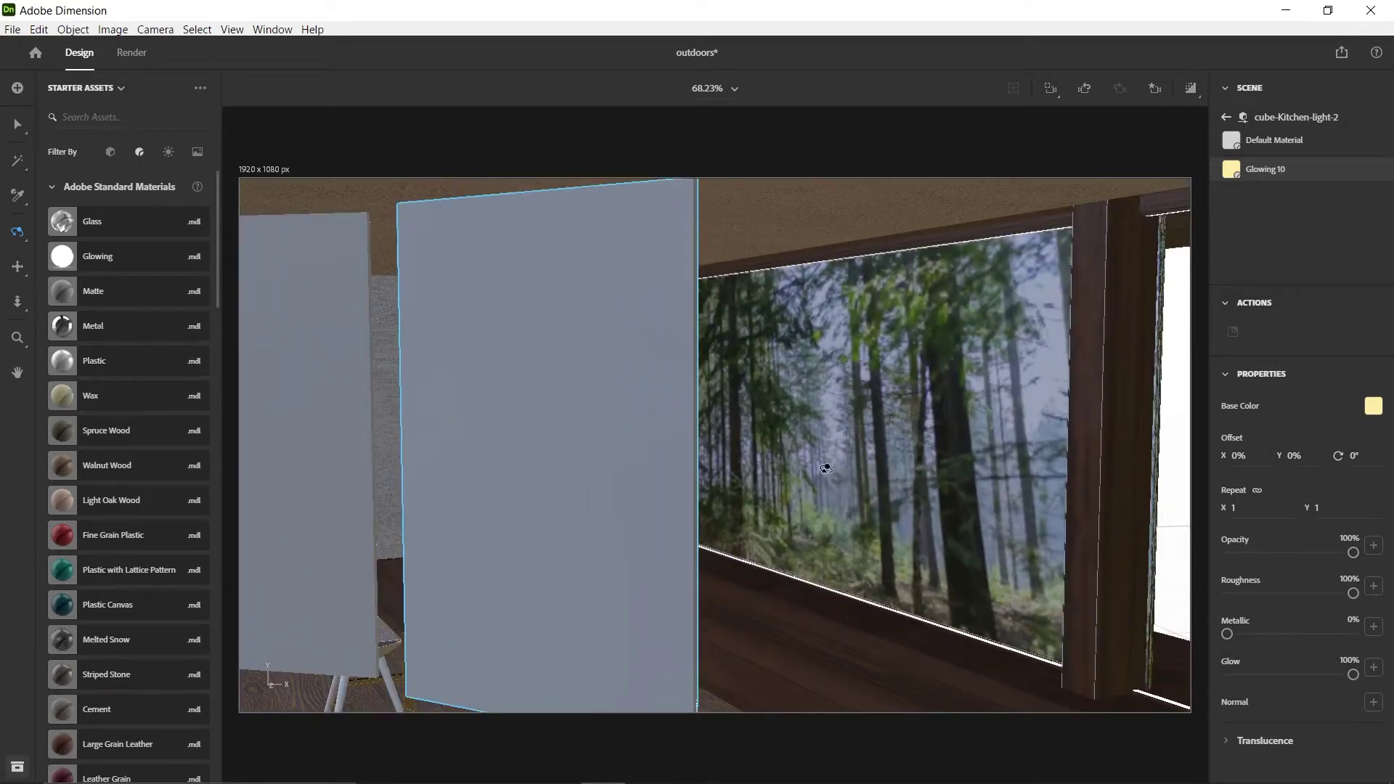
pyautogui.moveTo(867, 461); pyautogui.dragTo(832, 448)
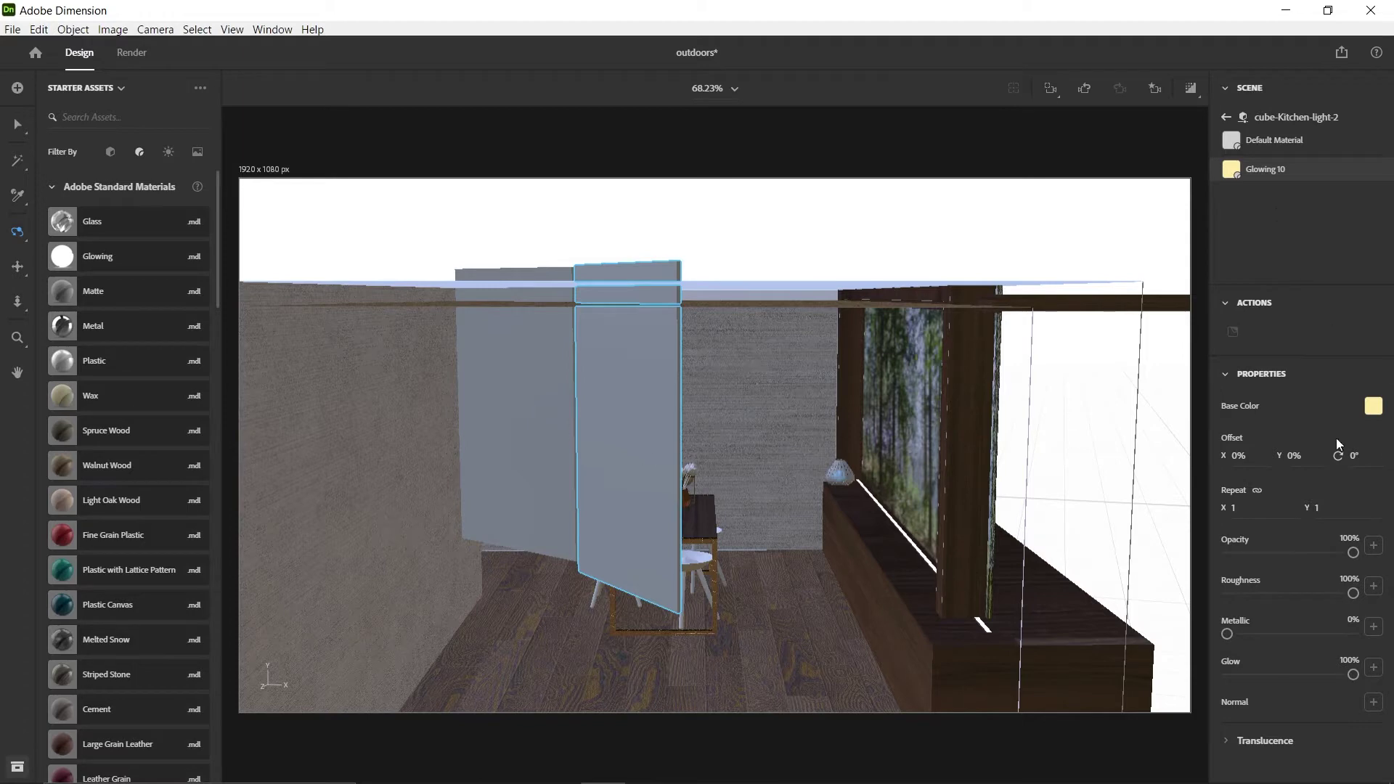
# Hide cube-Kitchen-light-2 and the cube-Kitchen-light panel listed directly above it, and turn on the render preview facing the kitchen.
pyautogui.click(1226, 93)
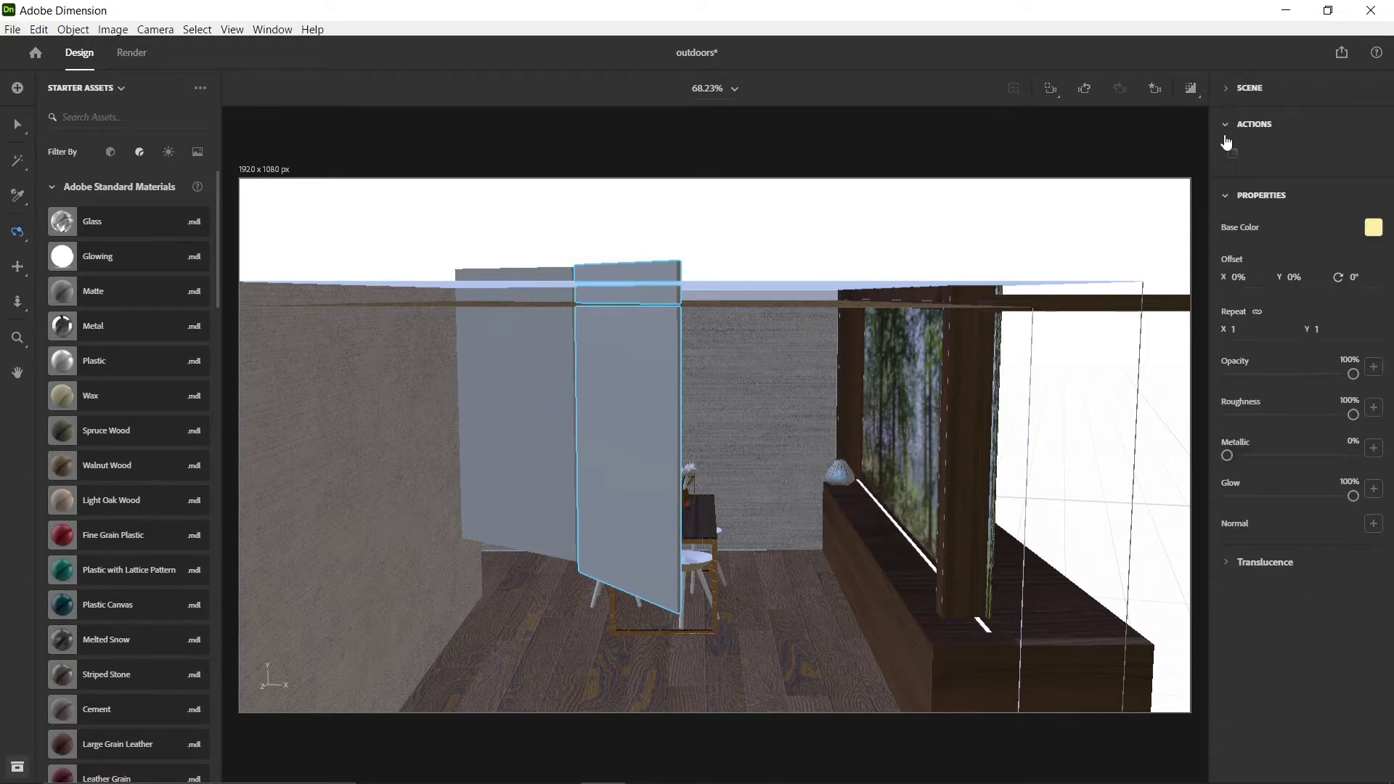
pyautogui.click(1225, 90)
pyautogui.click(1257, 217)
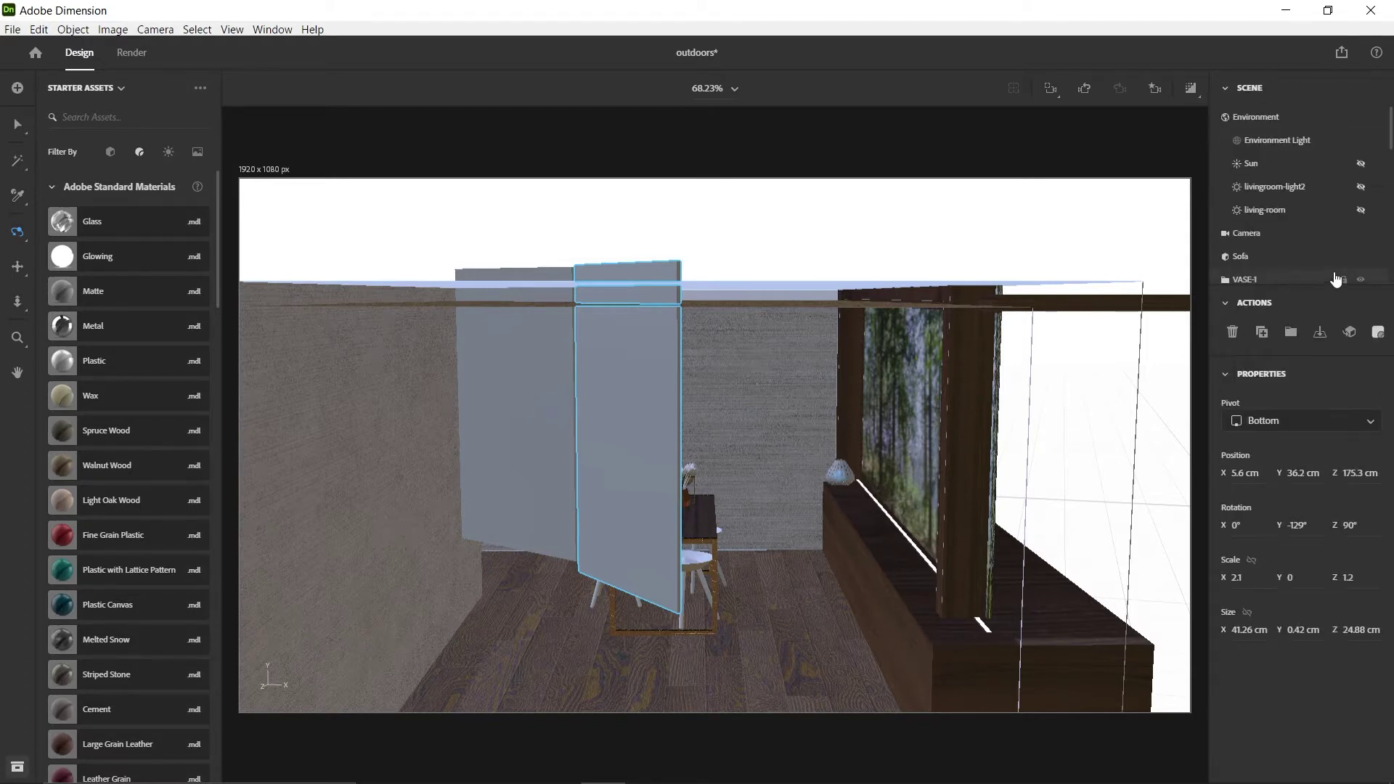
pyautogui.click(1362, 250)
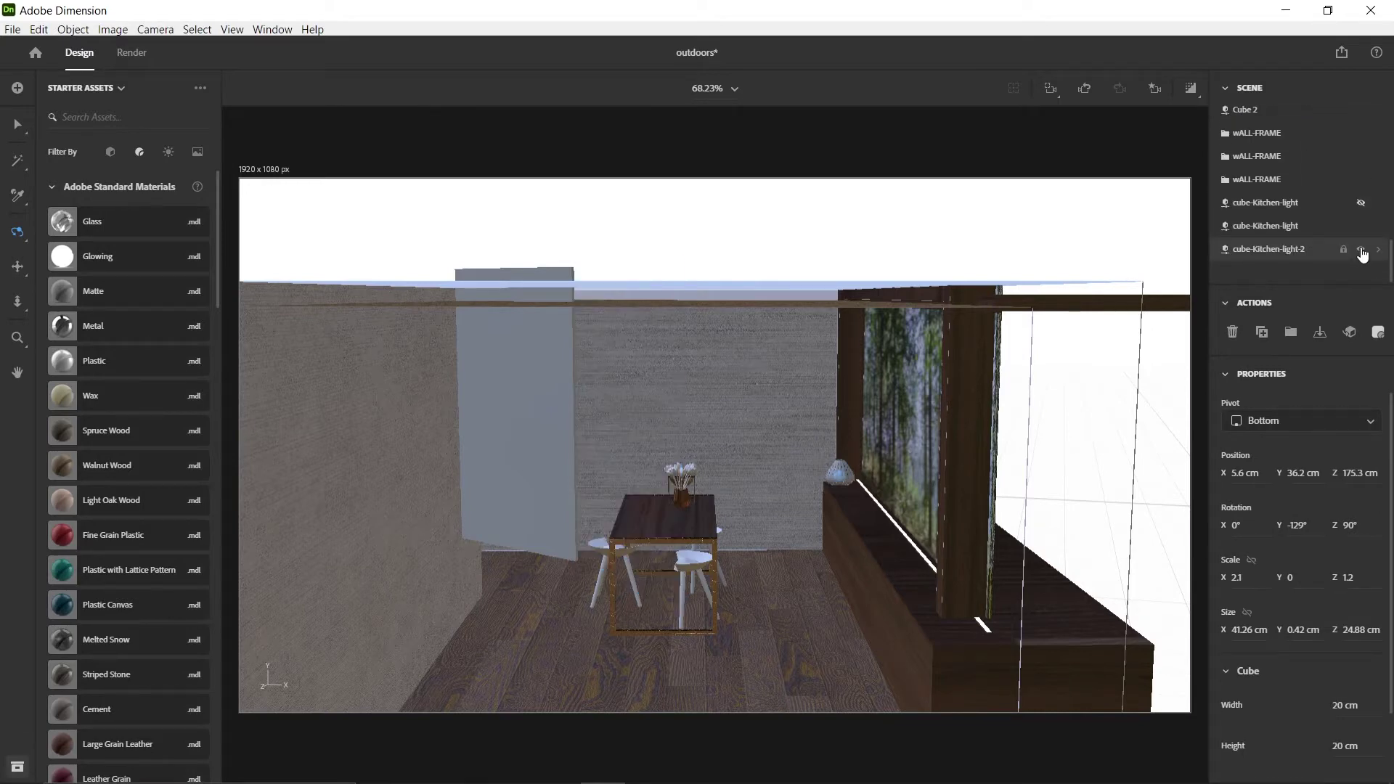
pyautogui.moveTo(555, 449); pyautogui.dragTo(634, 437)
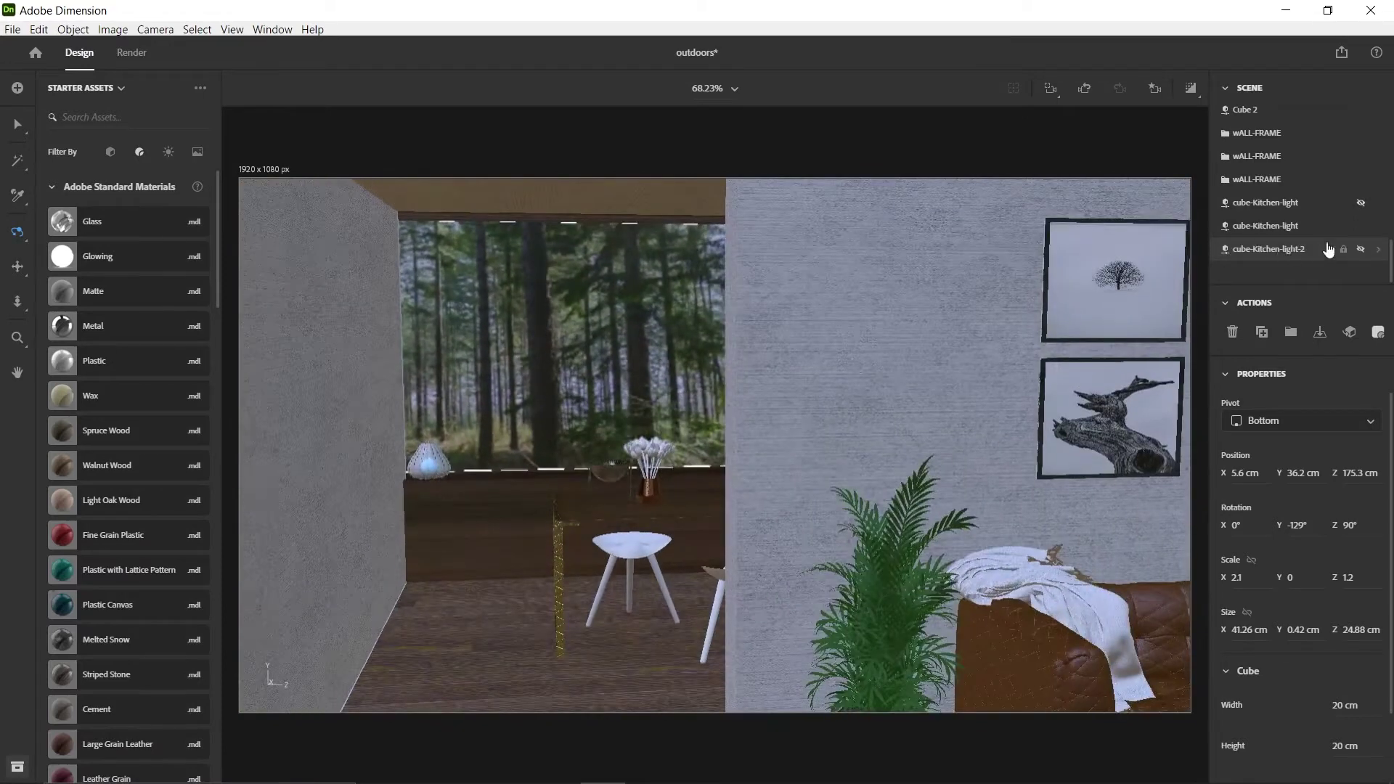
pyautogui.click(1360, 226)
pyautogui.click(1191, 89)
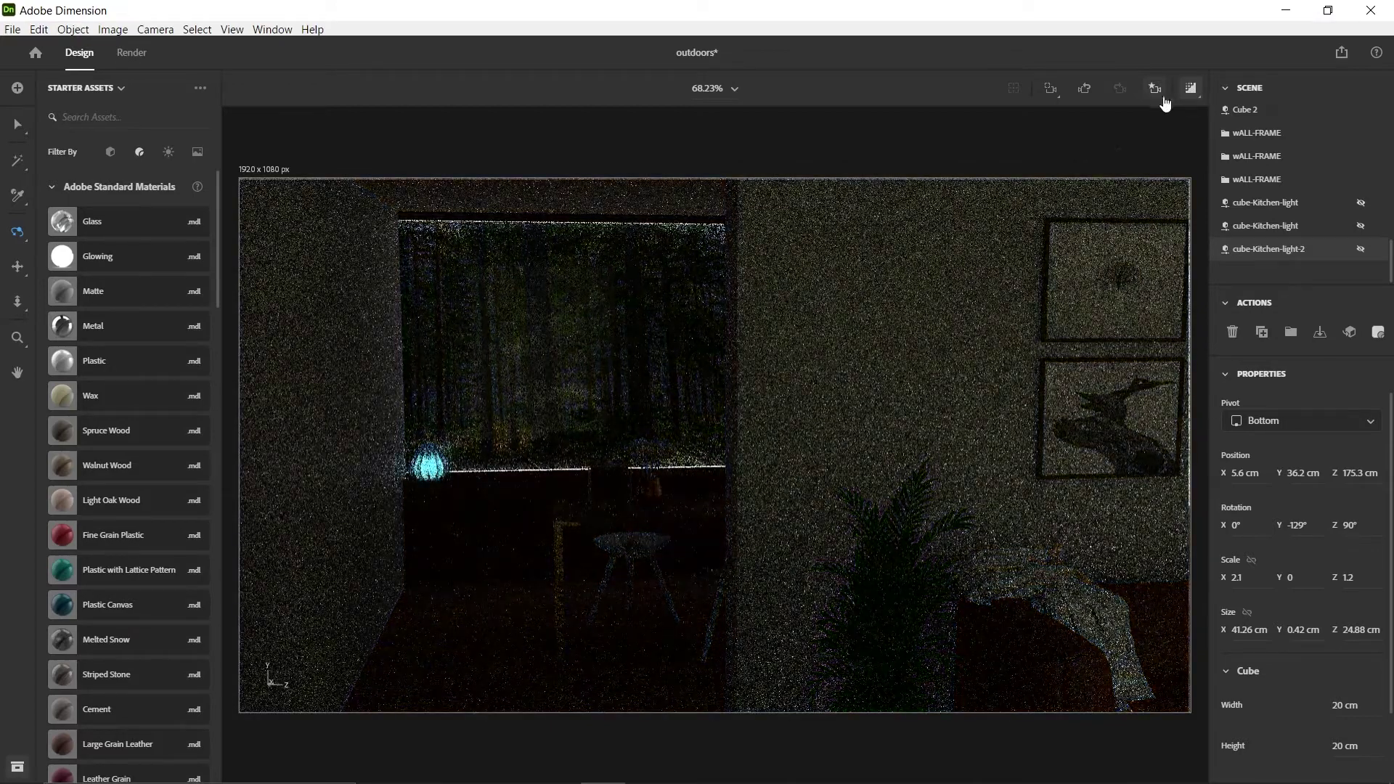
# Compare the render preview with only the first cube-Kitchen-light panel shown against only the second one, and turn the preview off.
pyautogui.click(1362, 204)
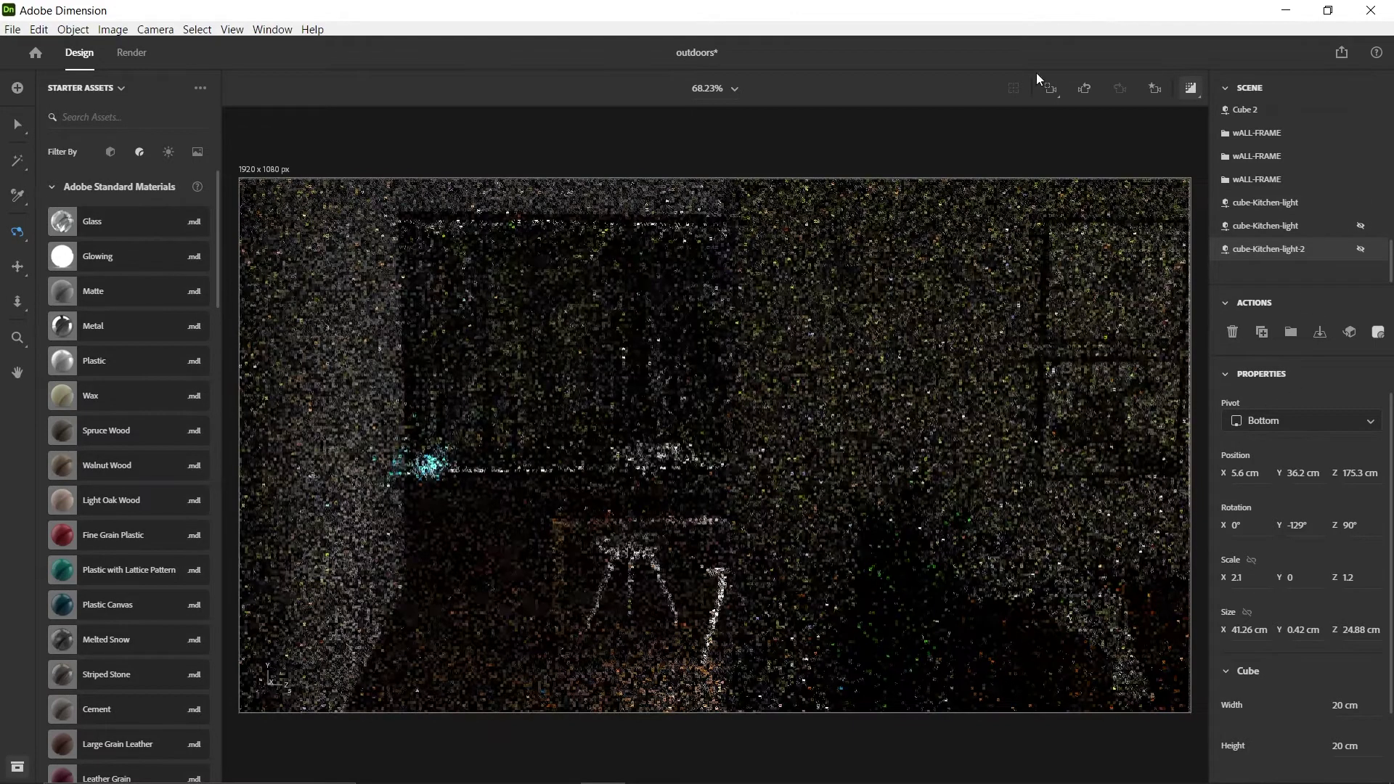
pyautogui.click(1362, 205)
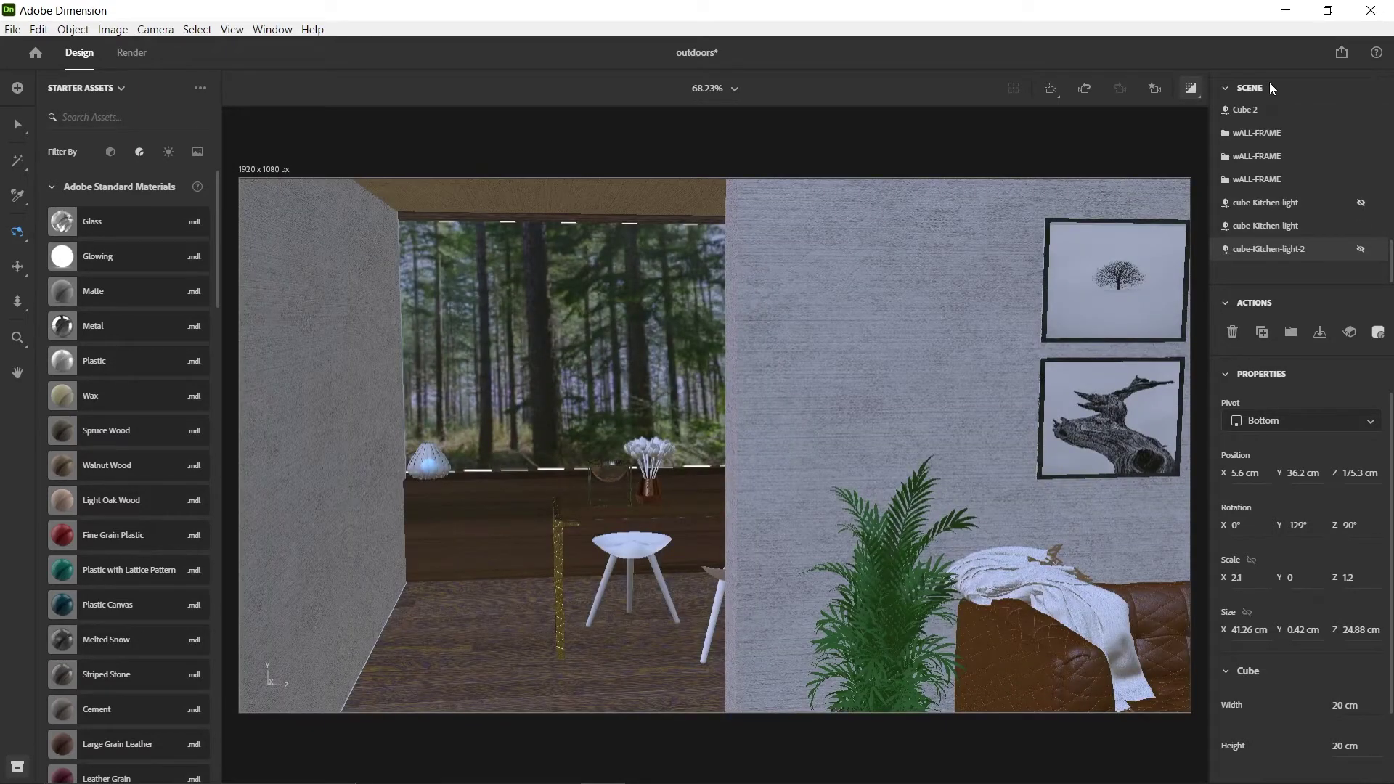
pyautogui.click(1291, 234)
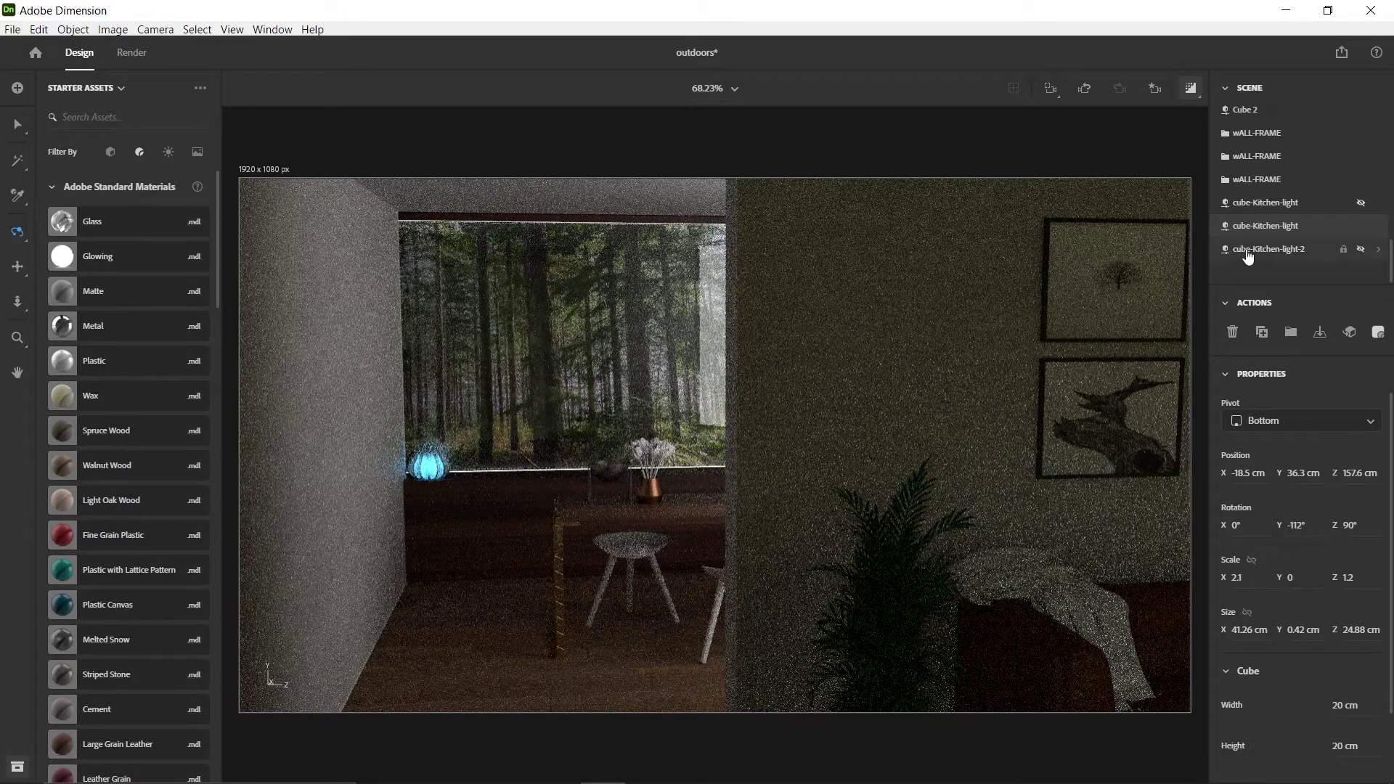
pyautogui.moveTo(1344, 227)
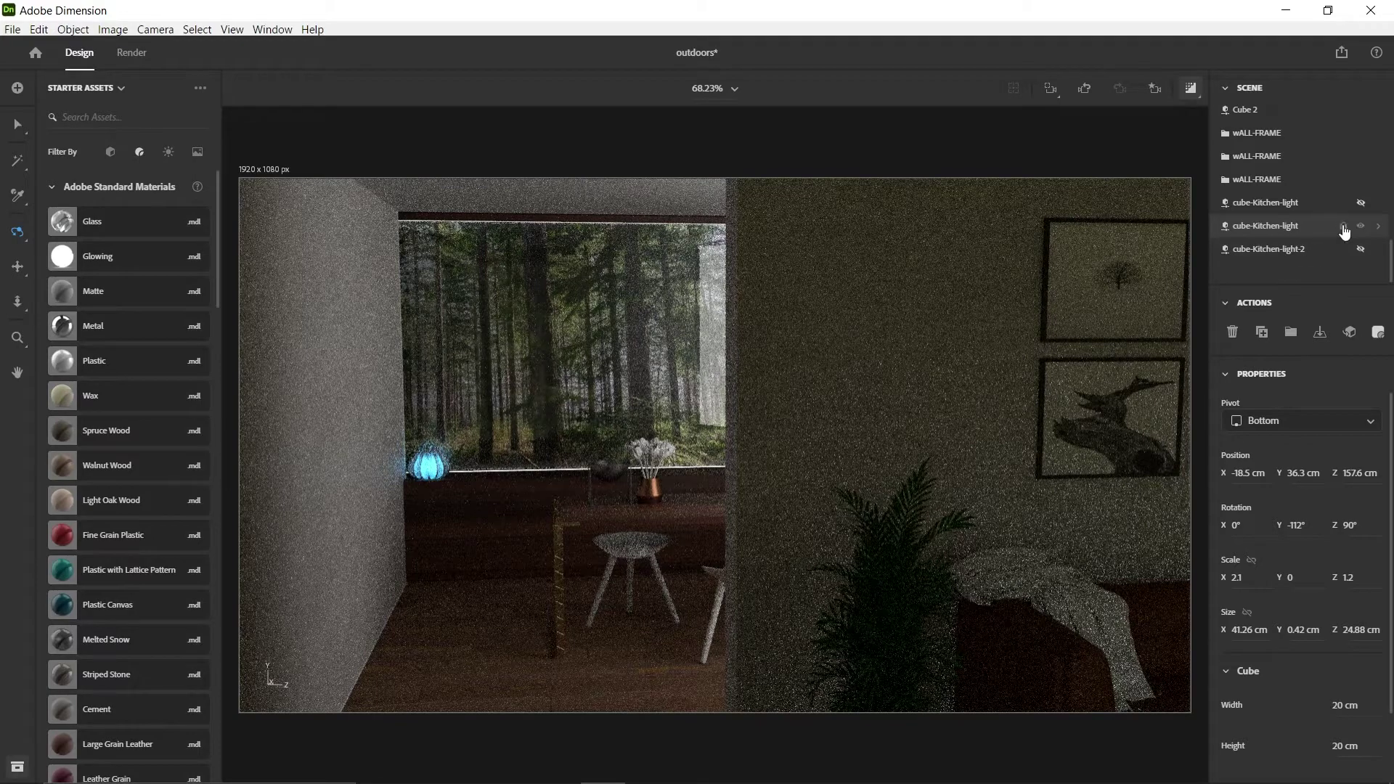
pyautogui.click(1191, 87)
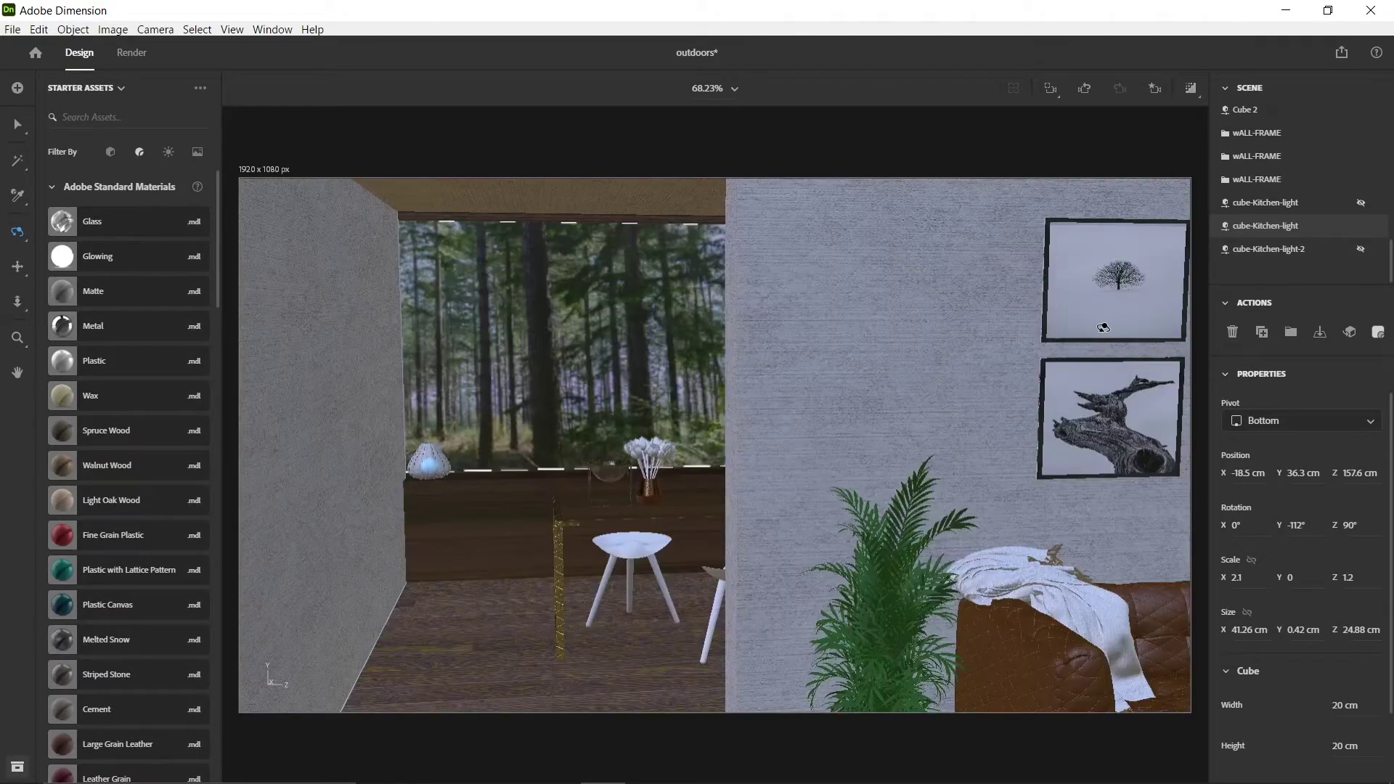
# Unhide cube-Kitchen-light-2 beside the other kitchen light panel and check how both panels face the room and window.
pyautogui.moveTo(1138, 319); pyautogui.dragTo(730, 422)
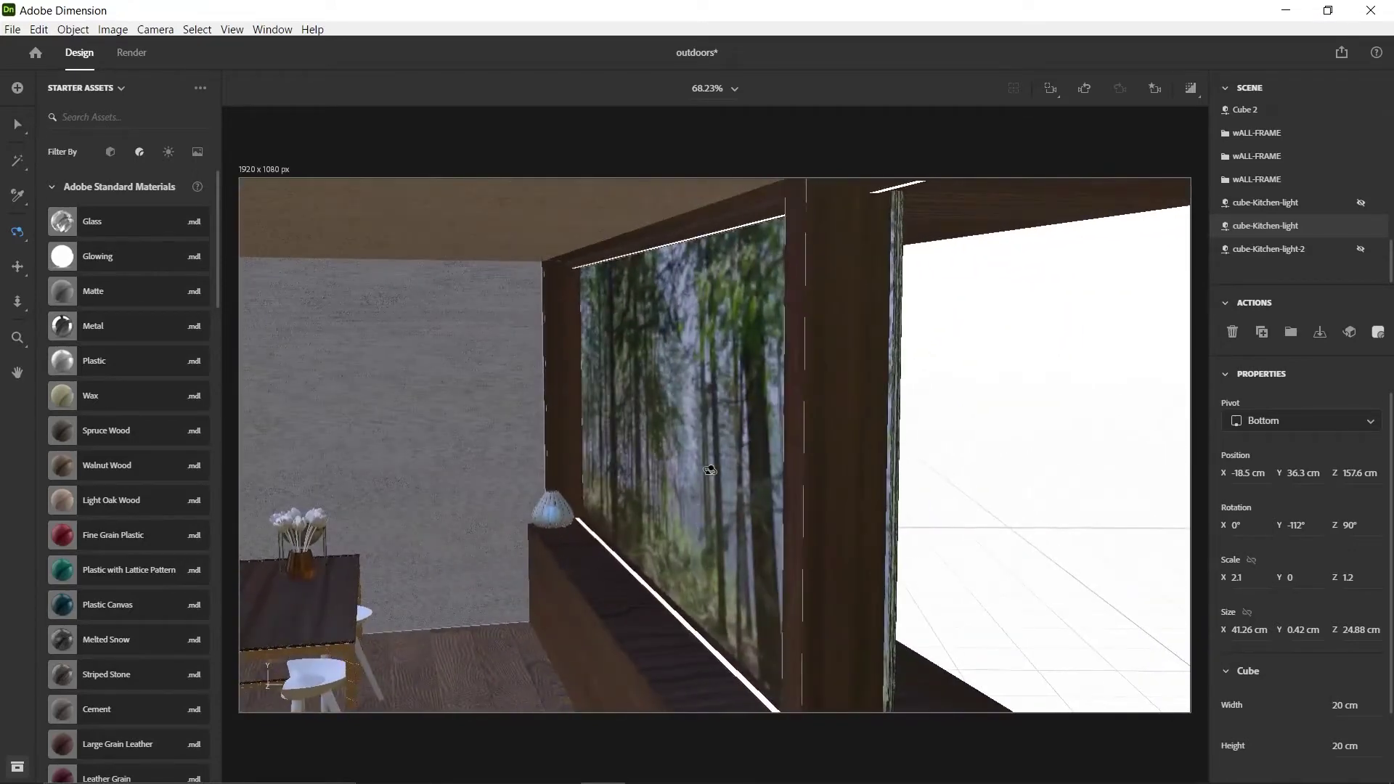
pyautogui.moveTo(628, 310); pyautogui.dragTo(663, 390)
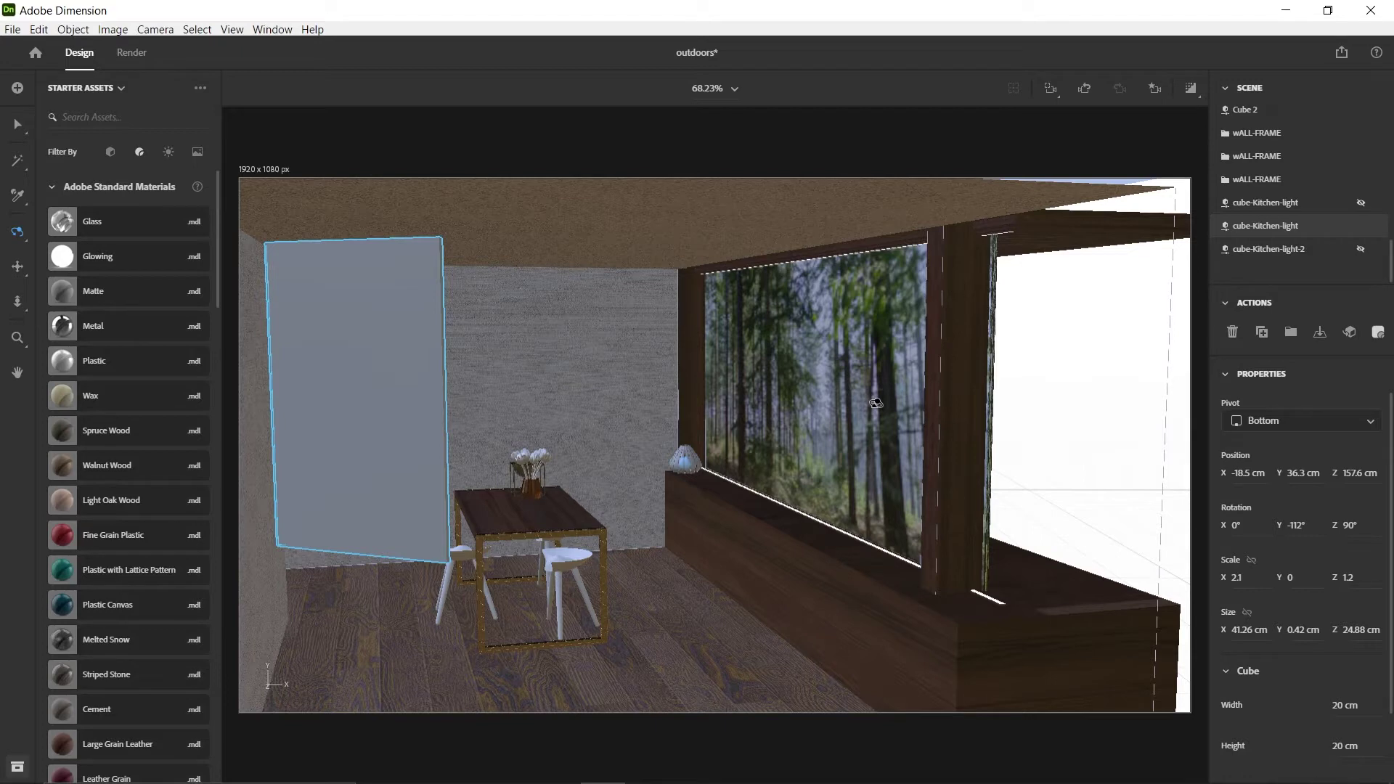
pyautogui.moveTo(865, 443); pyautogui.dragTo(406, 440)
pyautogui.moveTo(670, 423); pyautogui.dragTo(891, 417)
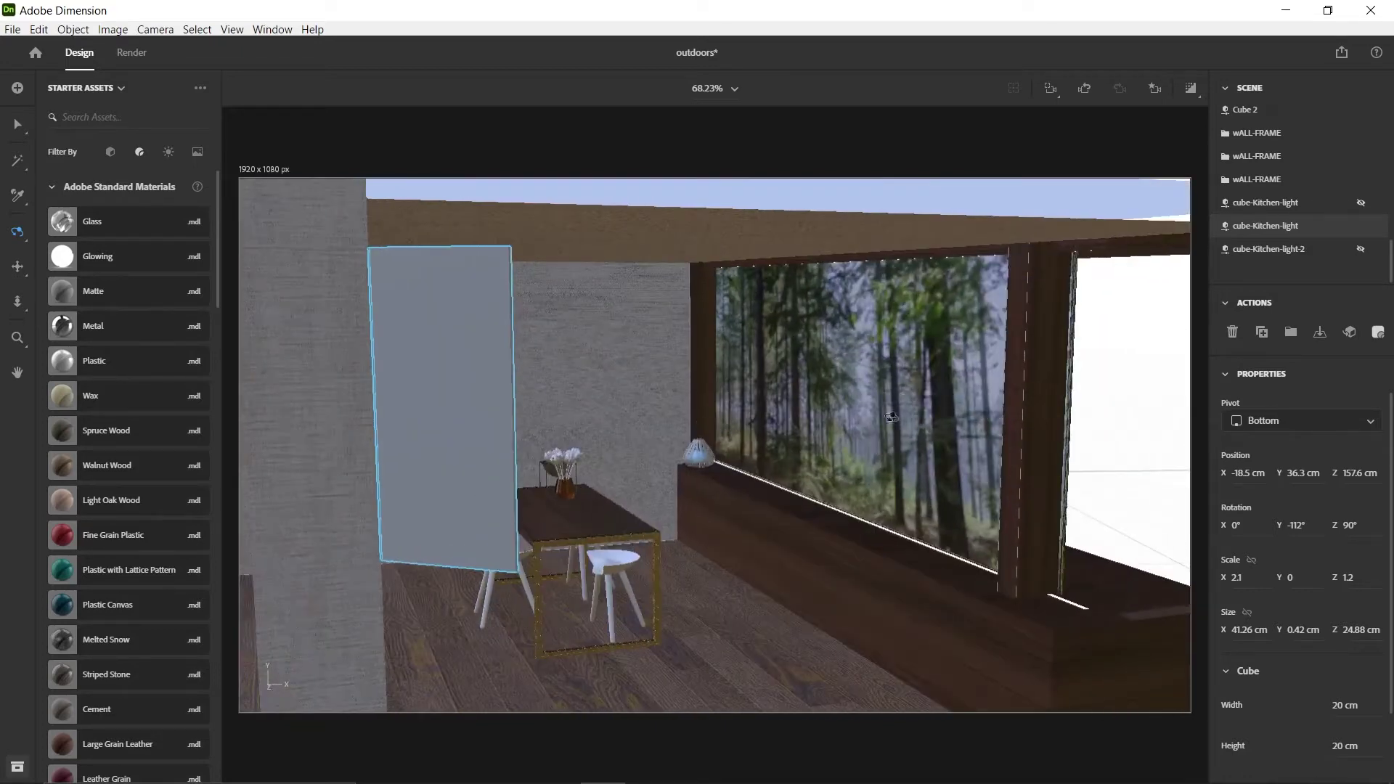
pyautogui.moveTo(642, 340); pyautogui.dragTo(872, 397)
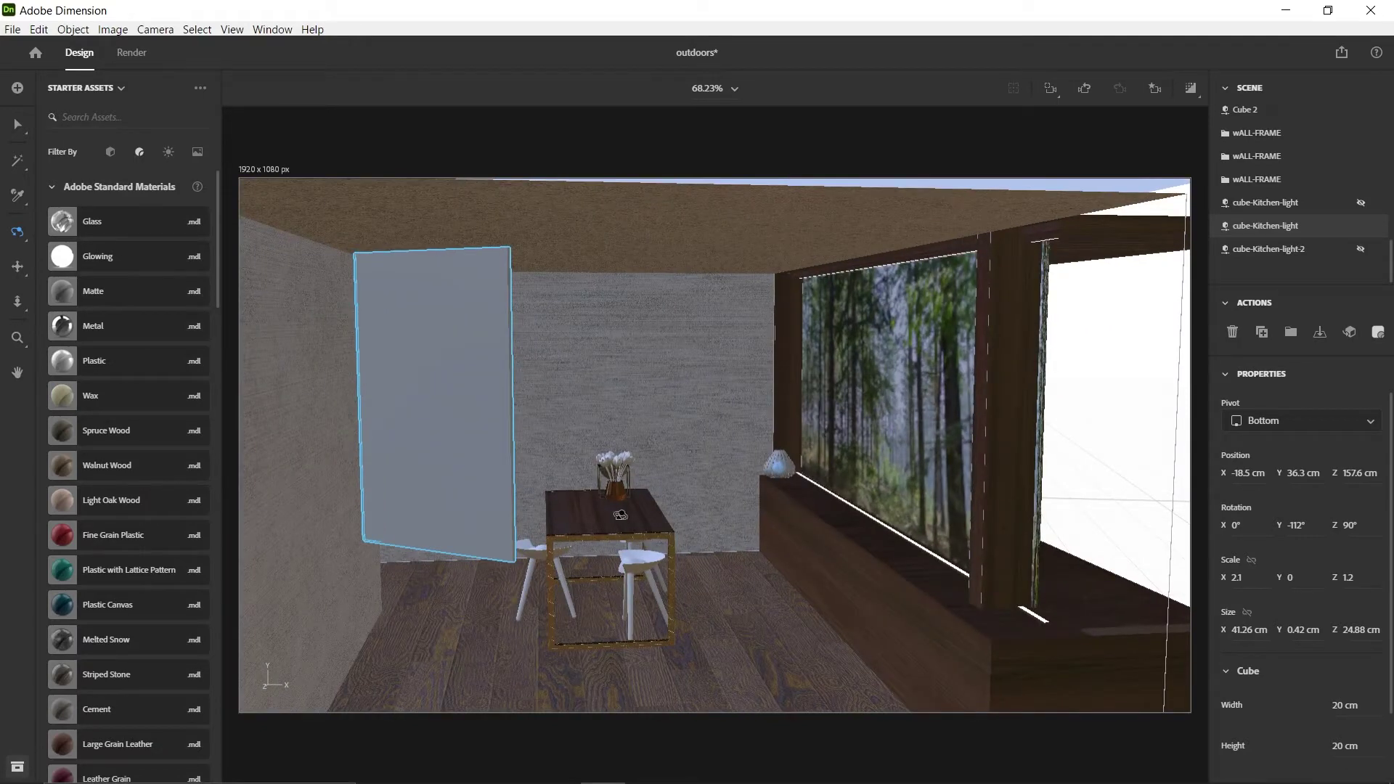
pyautogui.click(1361, 227)
pyautogui.click(1361, 250)
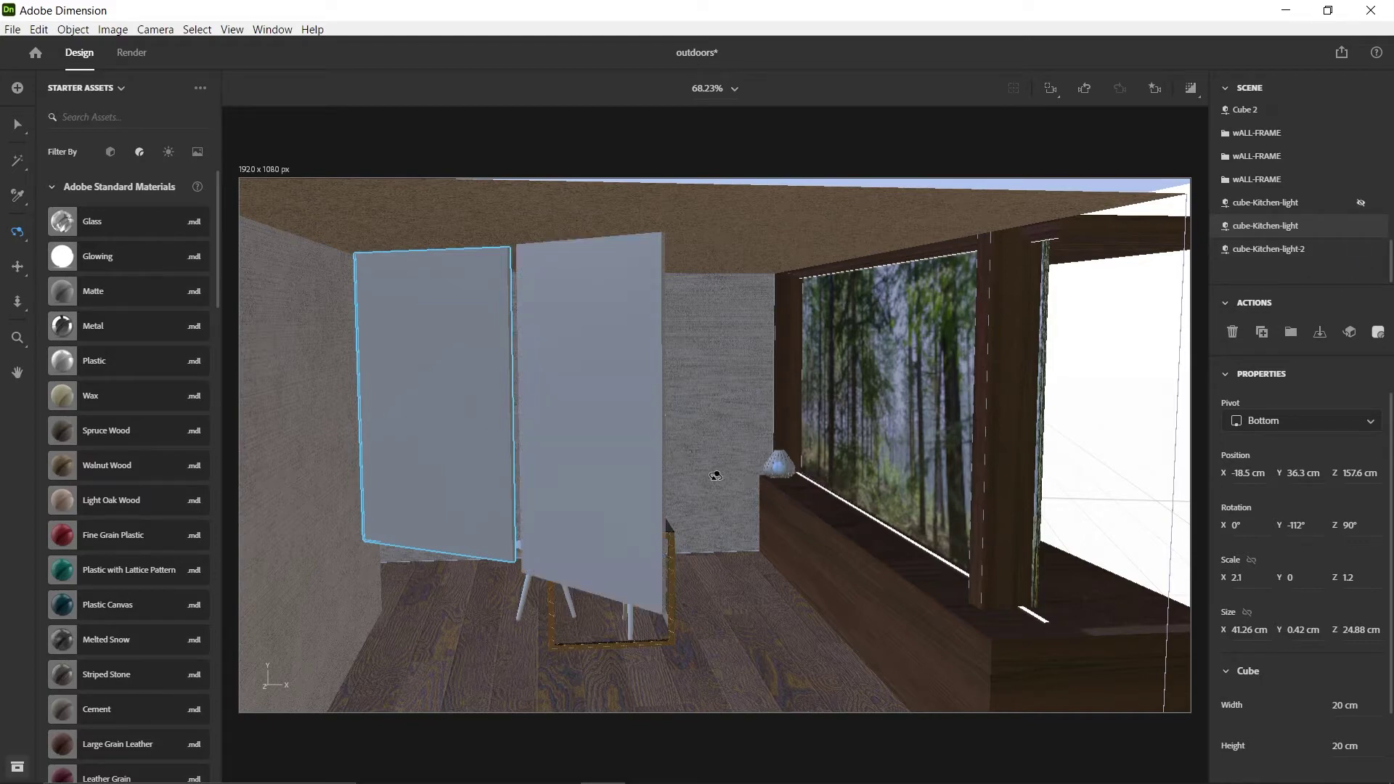
pyautogui.moveTo(649, 445); pyautogui.dragTo(676, 473)
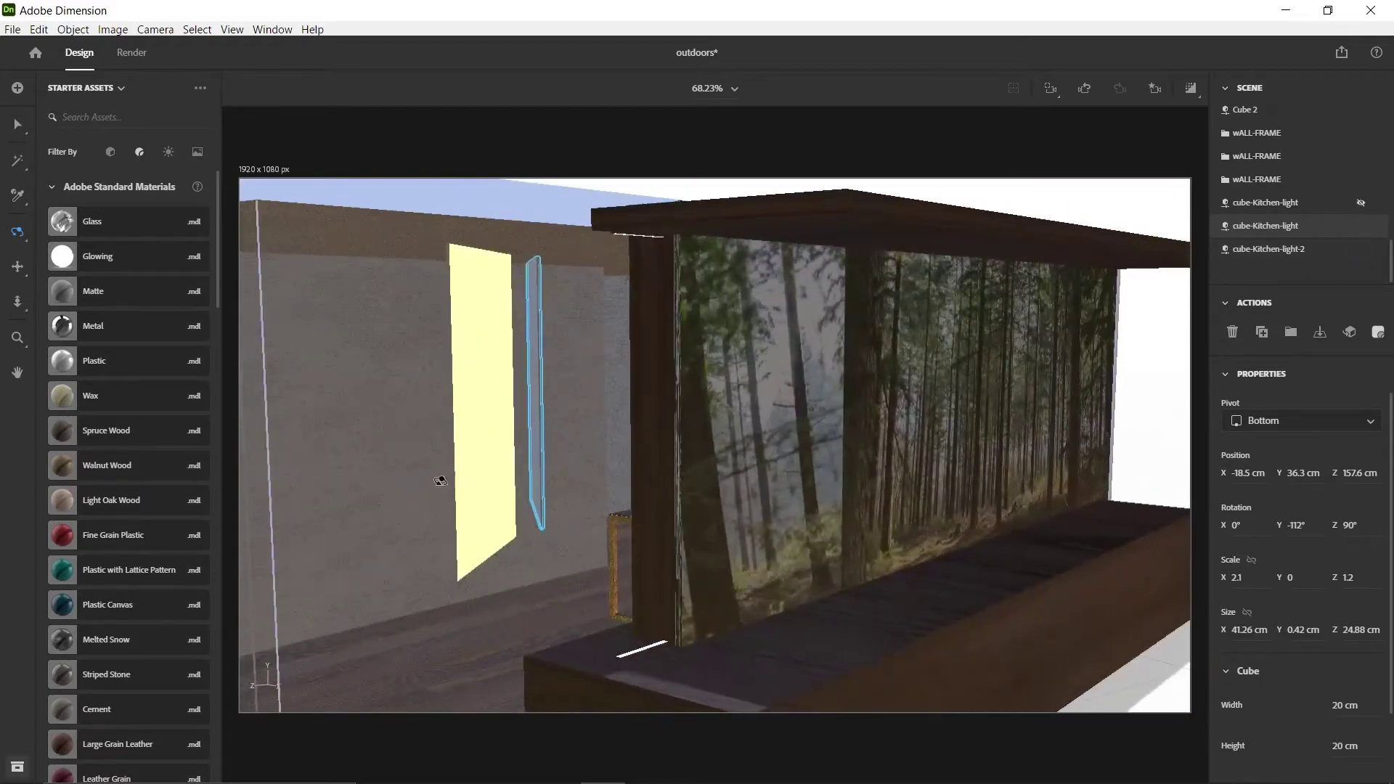
pyautogui.moveTo(611, 344); pyautogui.dragTo(389, 467)
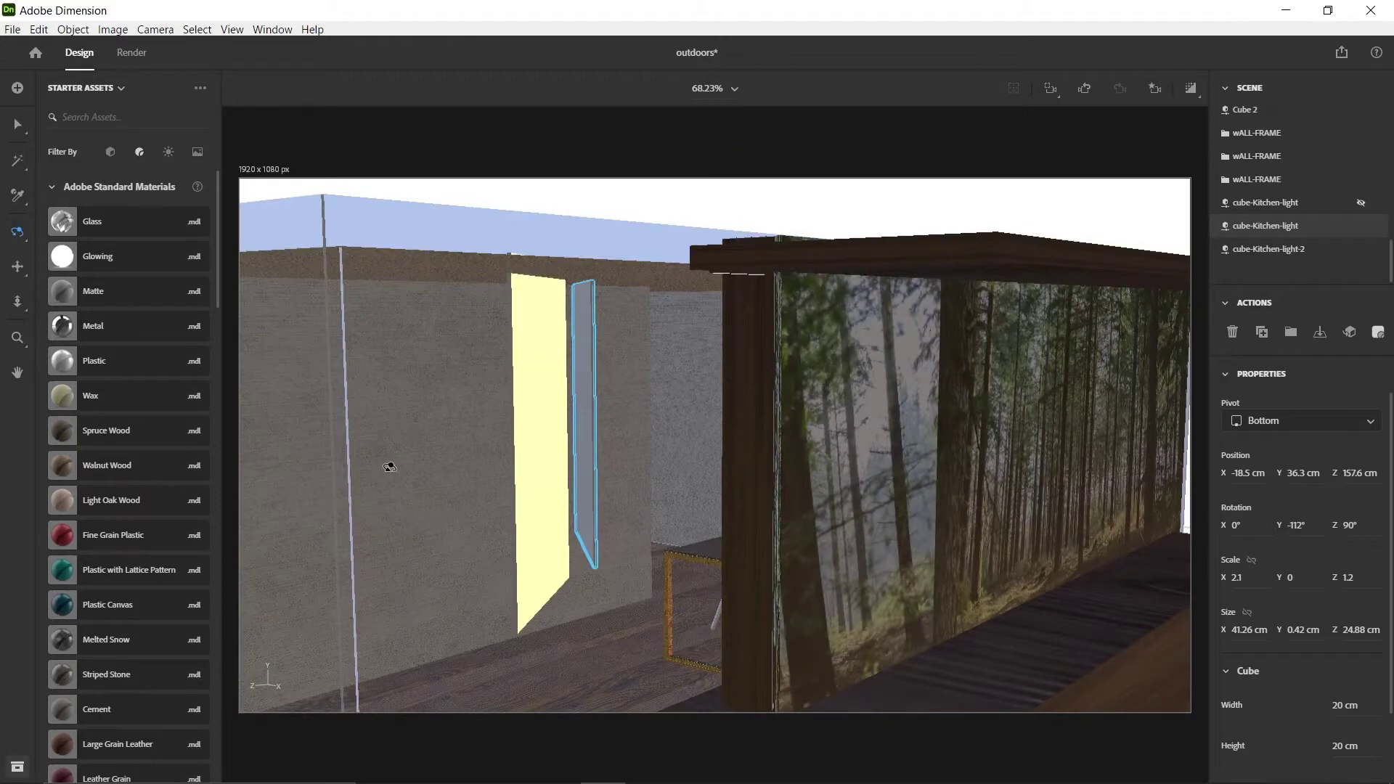
pyautogui.moveTo(497, 468); pyautogui.dragTo(625, 476)
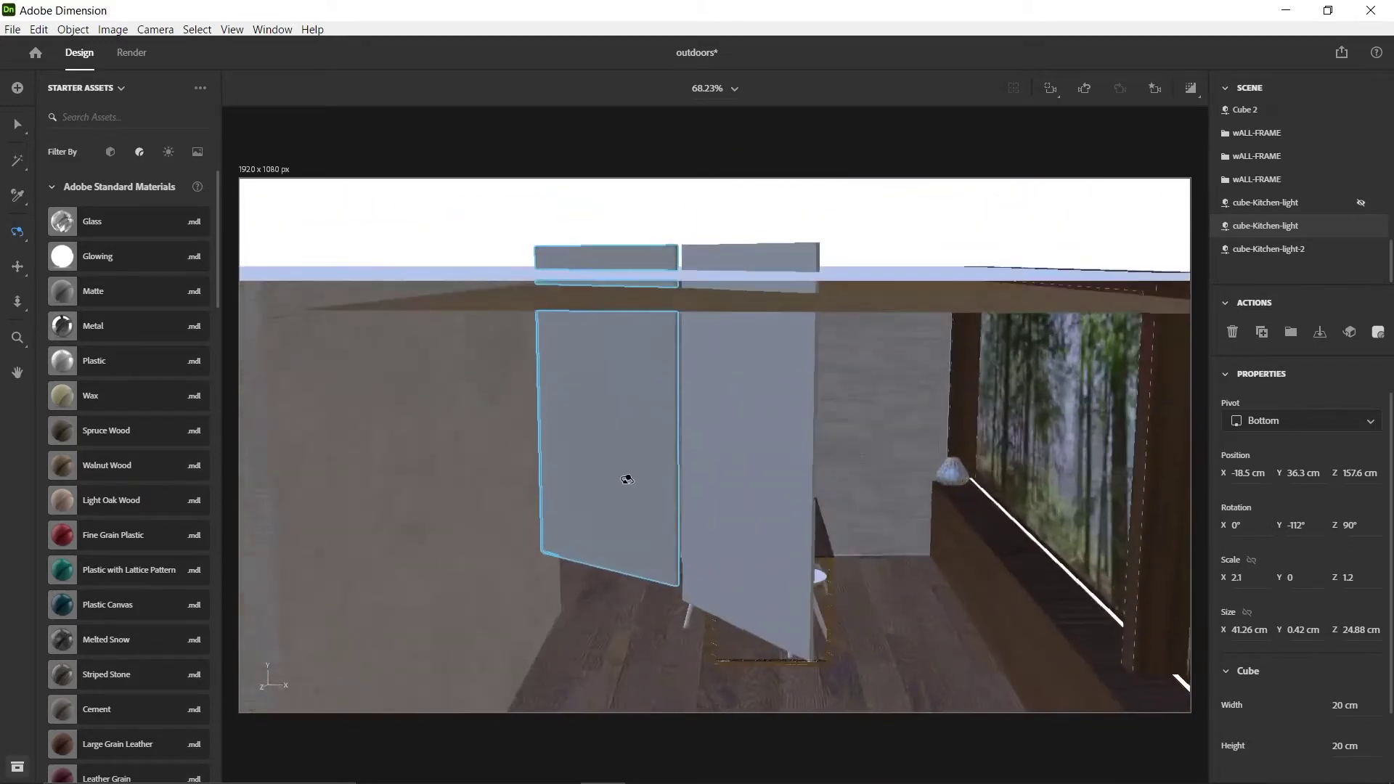
# Switch to the Main-view camera bookmark and examine the render preview of the dining area with both kitchen light panels shown.
pyautogui.click(1155, 88)
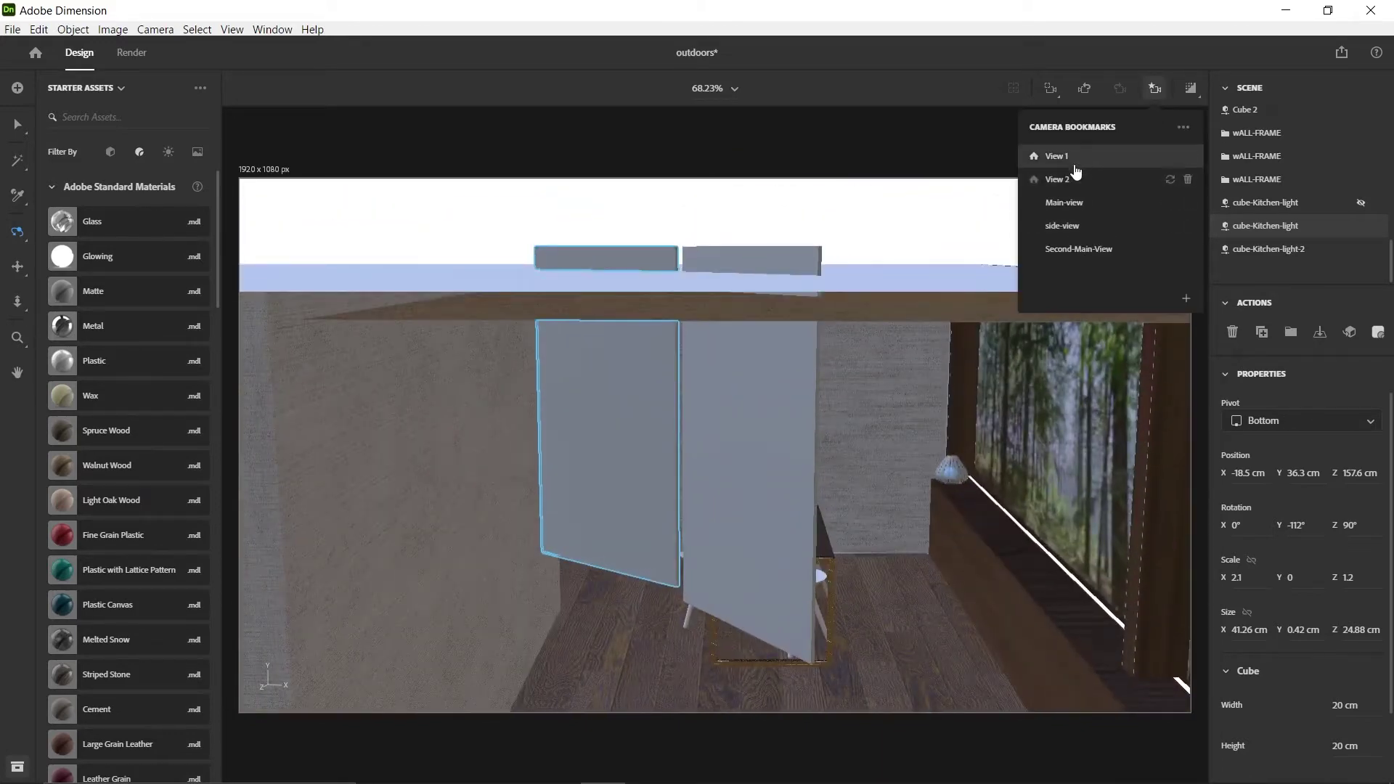
pyautogui.click(1071, 202)
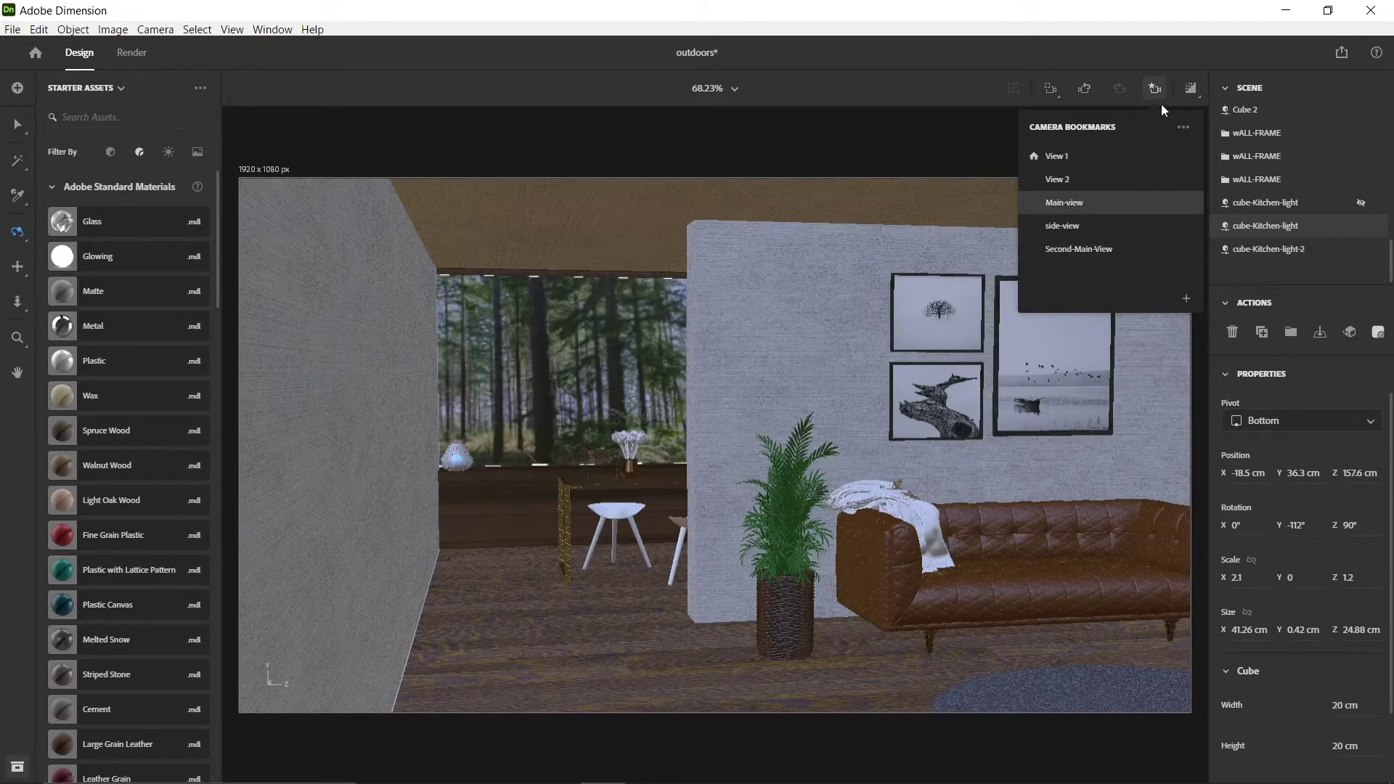
pyautogui.click(1191, 87)
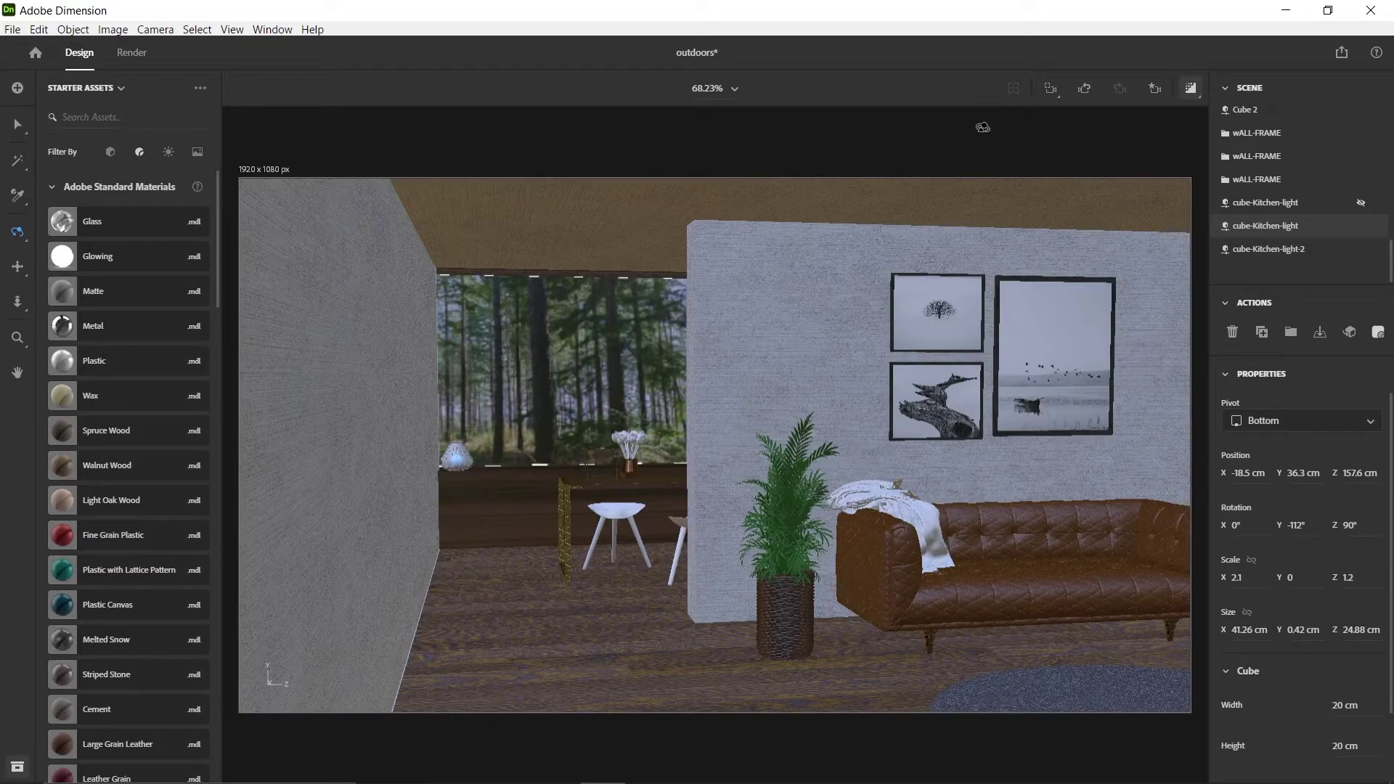
pyautogui.scroll(5, 729, 396)
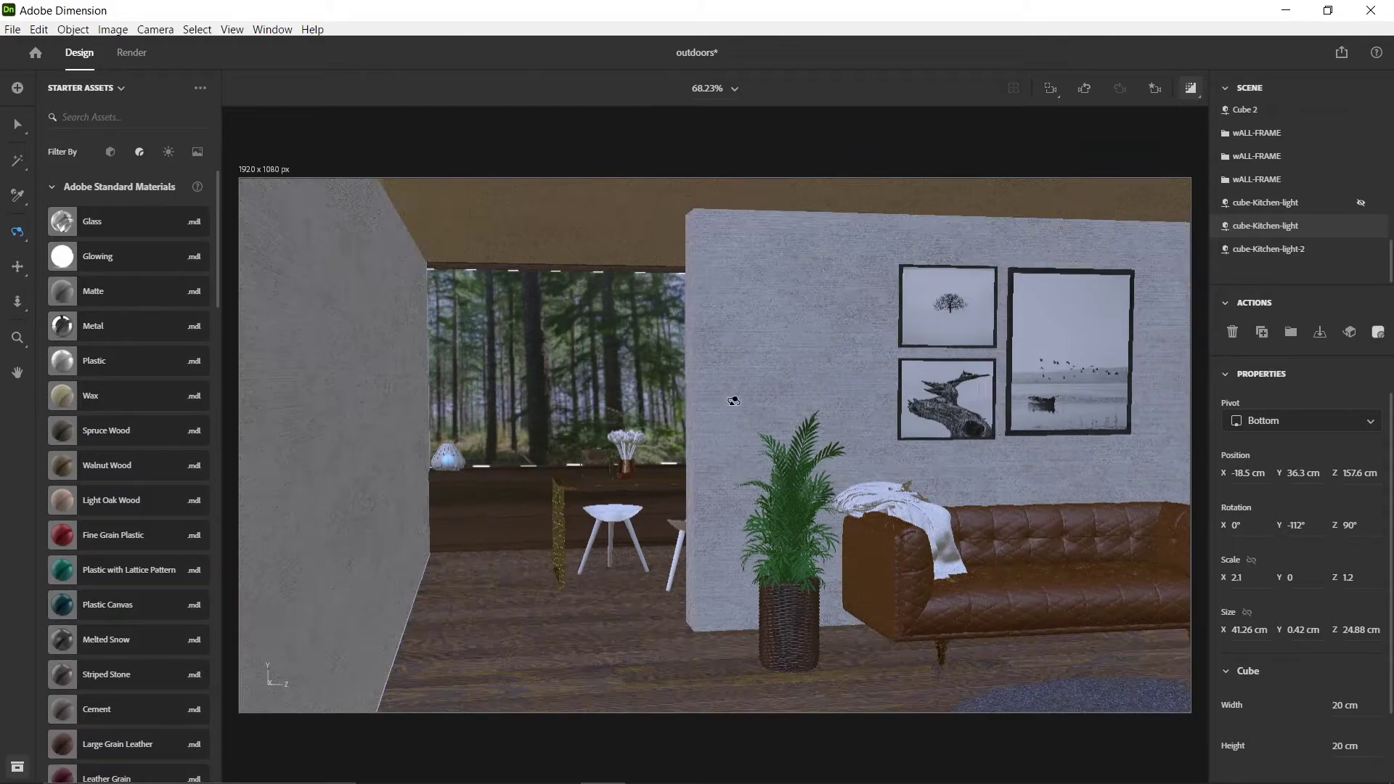
pyautogui.moveTo(682, 340); pyautogui.dragTo(788, 502)
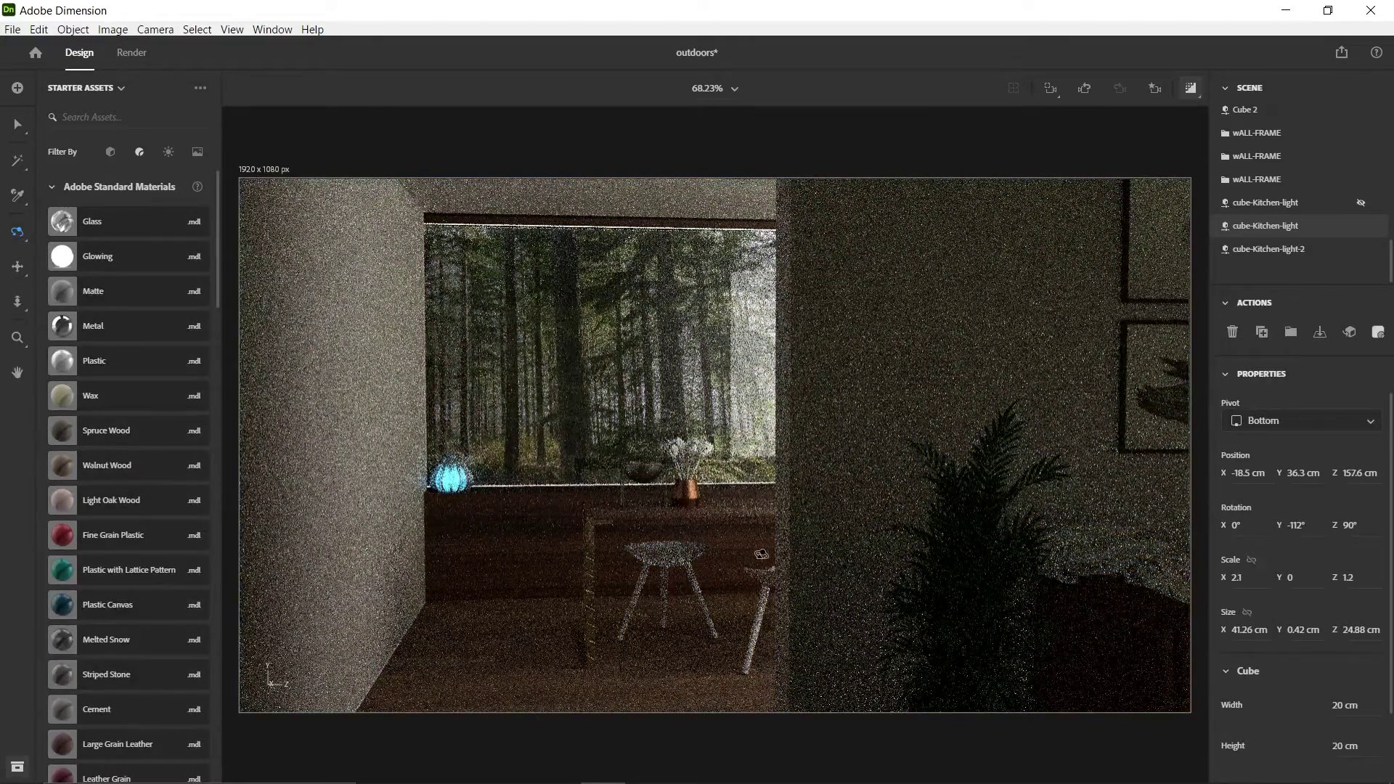
pyautogui.moveTo(761, 554); pyautogui.dragTo(793, 225)
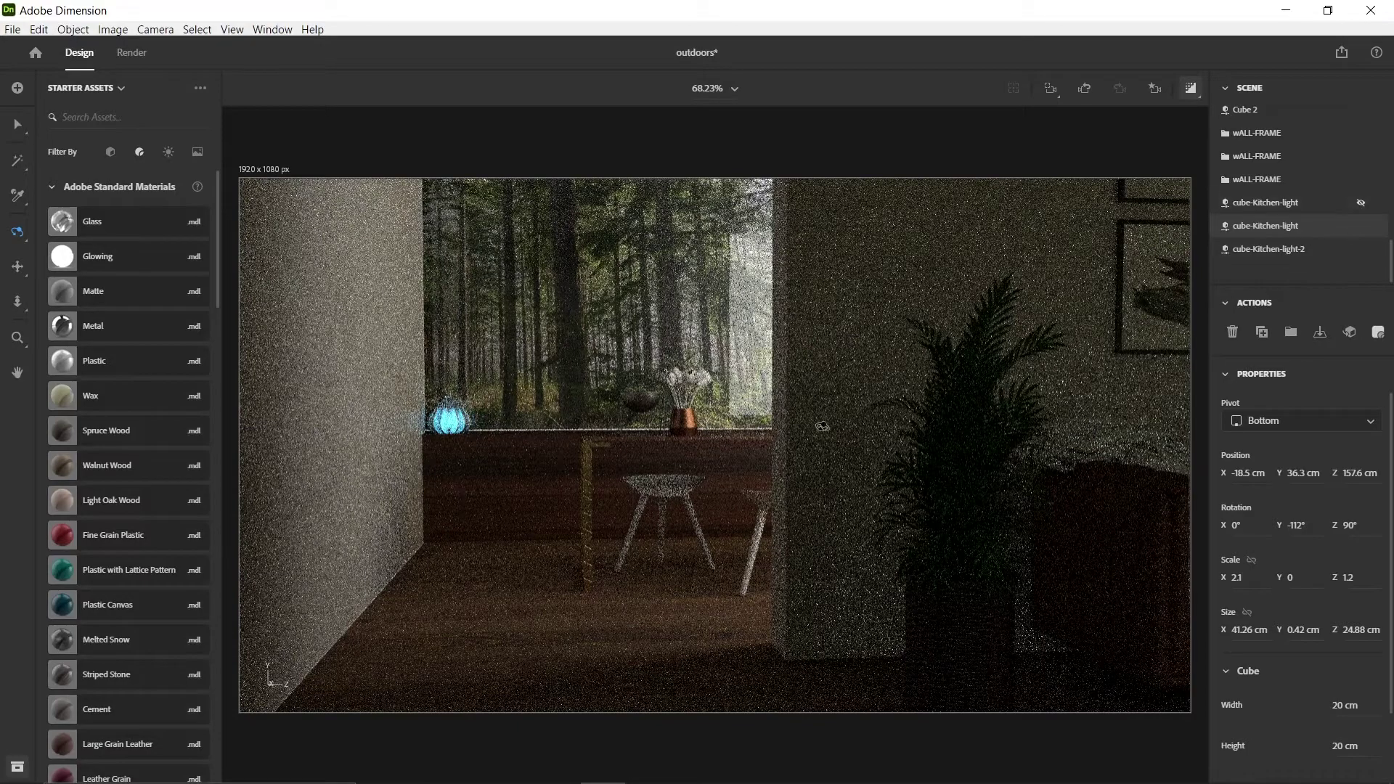
pyautogui.scroll(3, 755, 481)
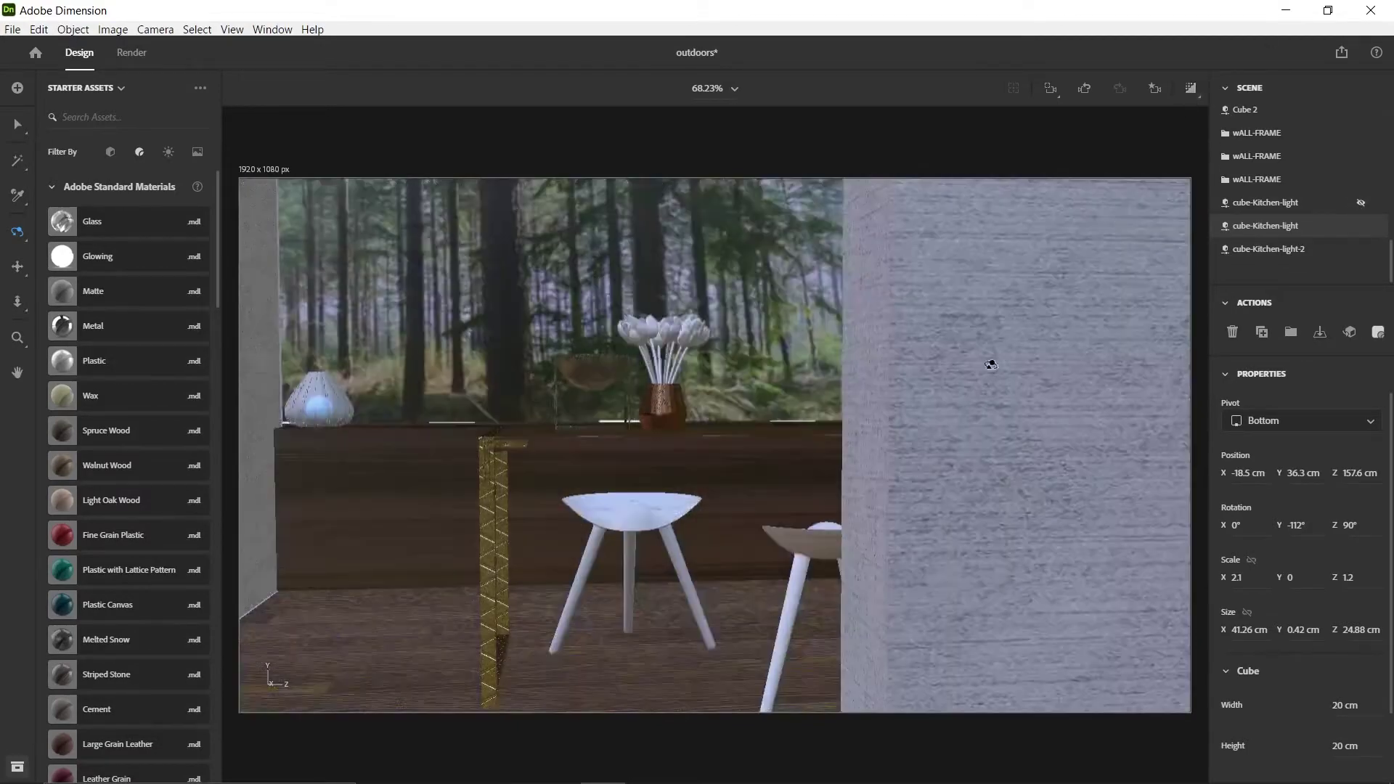
pyautogui.moveTo(991, 364); pyautogui.dragTo(777, 472)
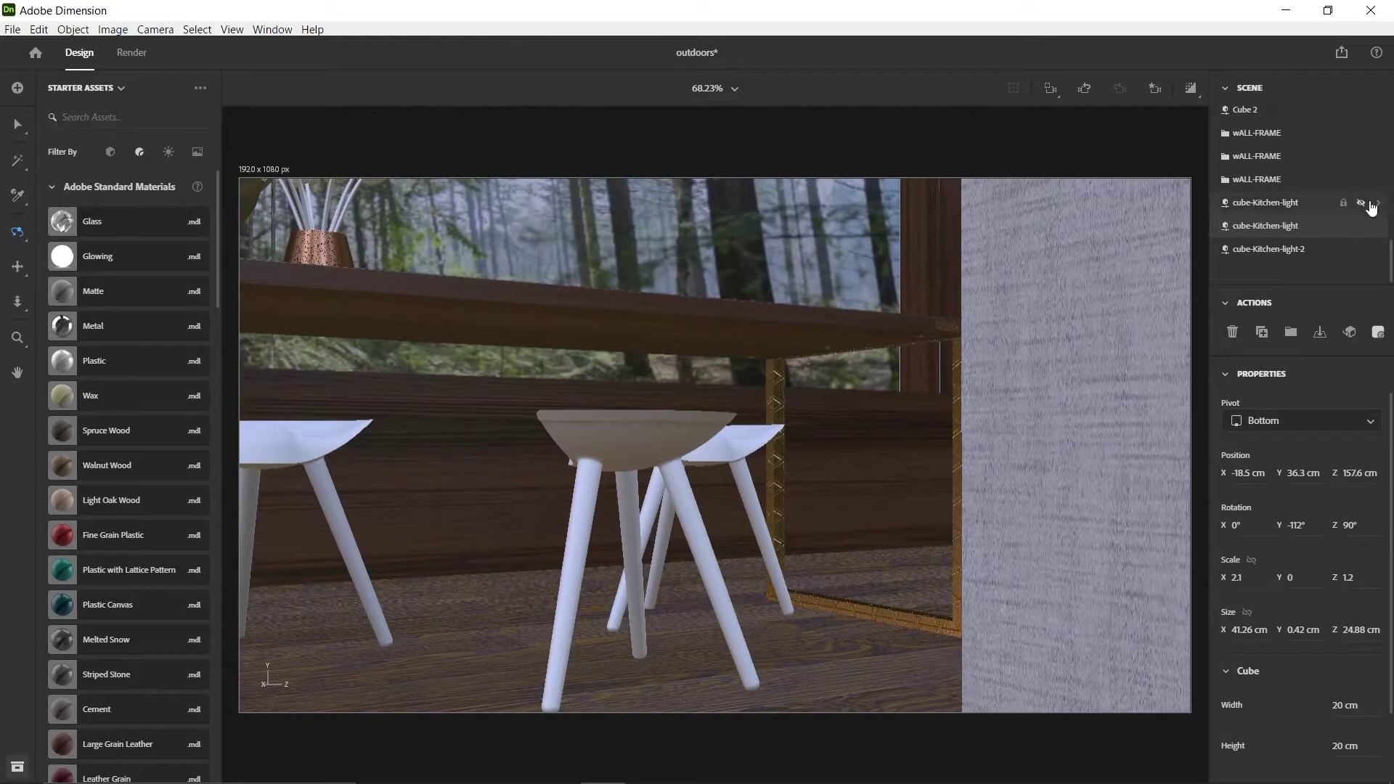
# Unhide the upper cube-Kitchen-light panel and check how it stands in the kitchen beside the window and wall.
pyautogui.click(1362, 204)
pyautogui.moveTo(983, 473)
pyautogui.mouseDown()
pyautogui.moveTo(955, 467)
pyautogui.moveTo(973, 471)
pyautogui.mouseUp()
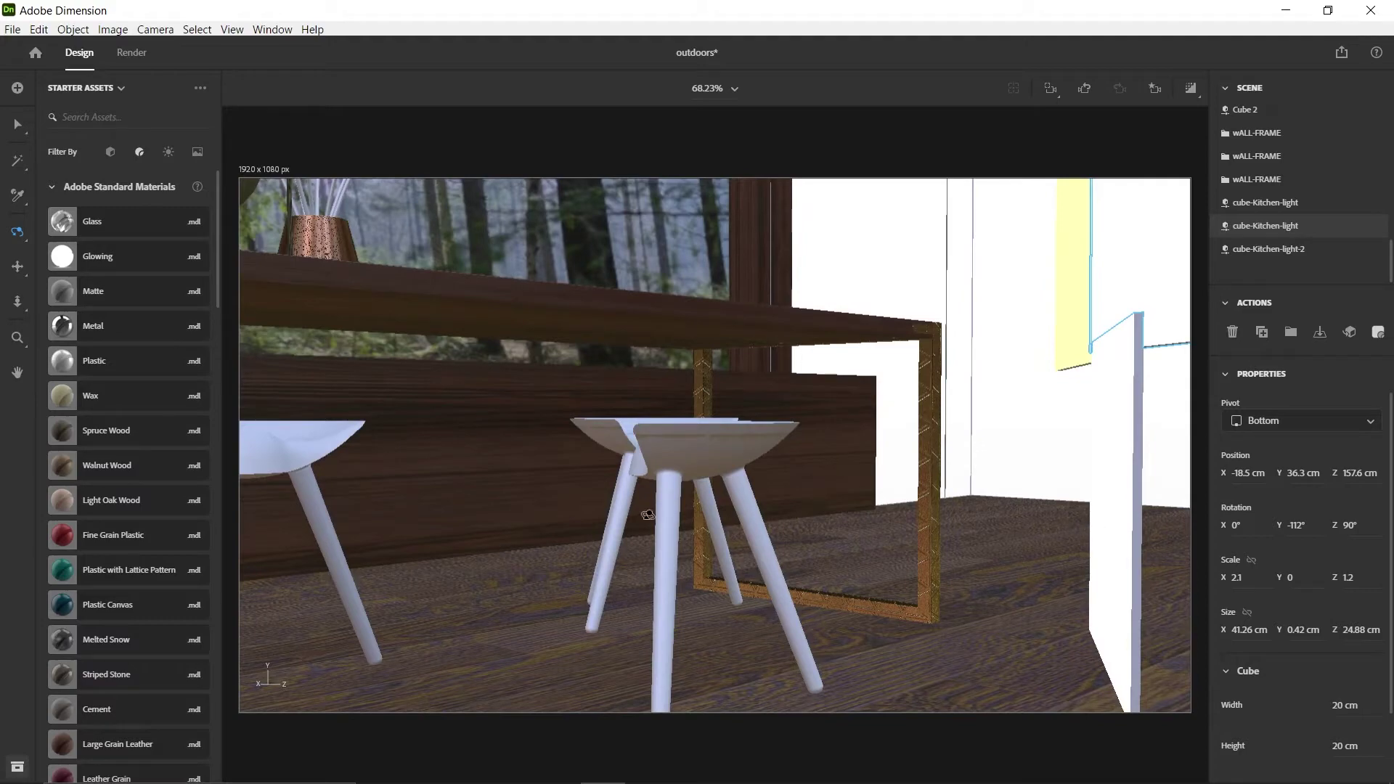
pyautogui.moveTo(695, 540); pyautogui.dragTo(523, 421)
# Switch to the Main-view camera bookmark, examine the dining area closely in the render preview, and turn the preview off.
pyautogui.click(1155, 88)
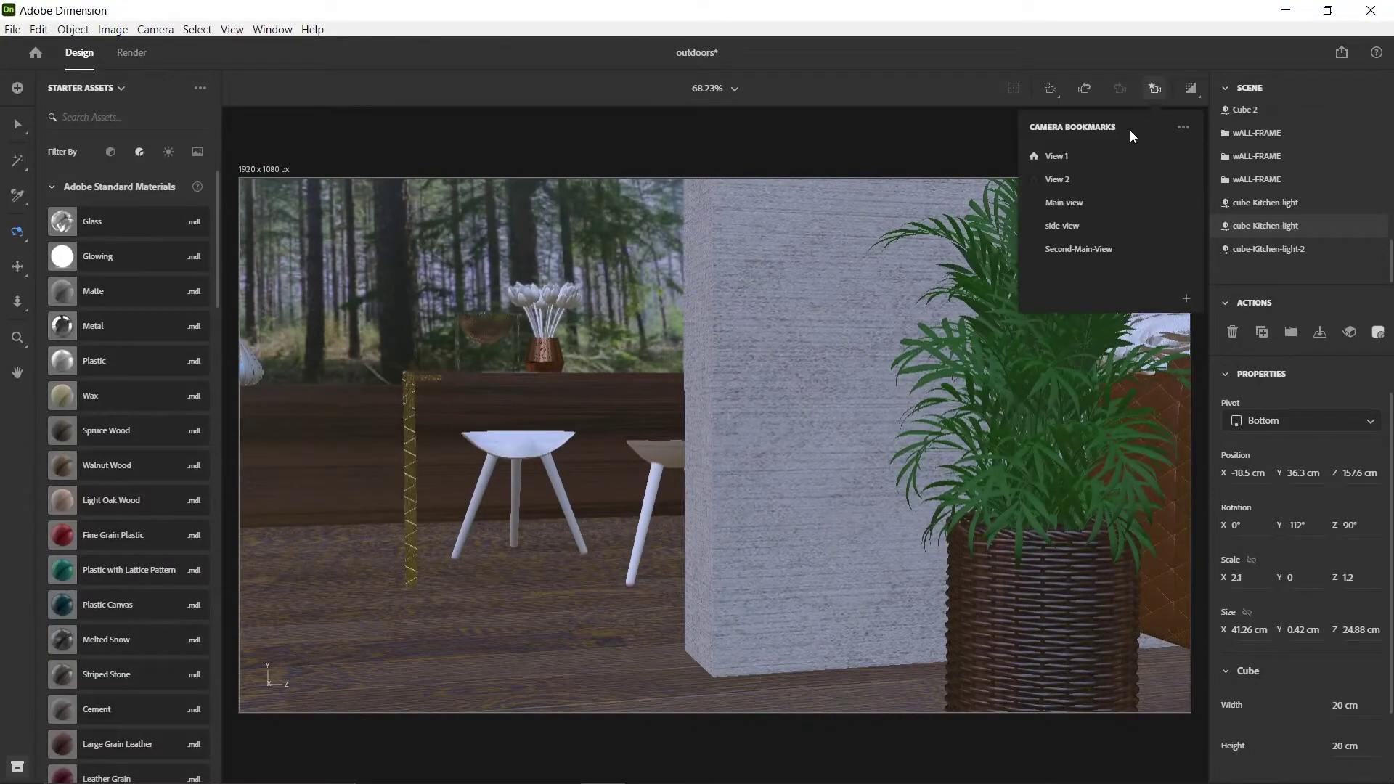
pyautogui.click(1064, 203)
pyautogui.scroll(-5, 626, 499)
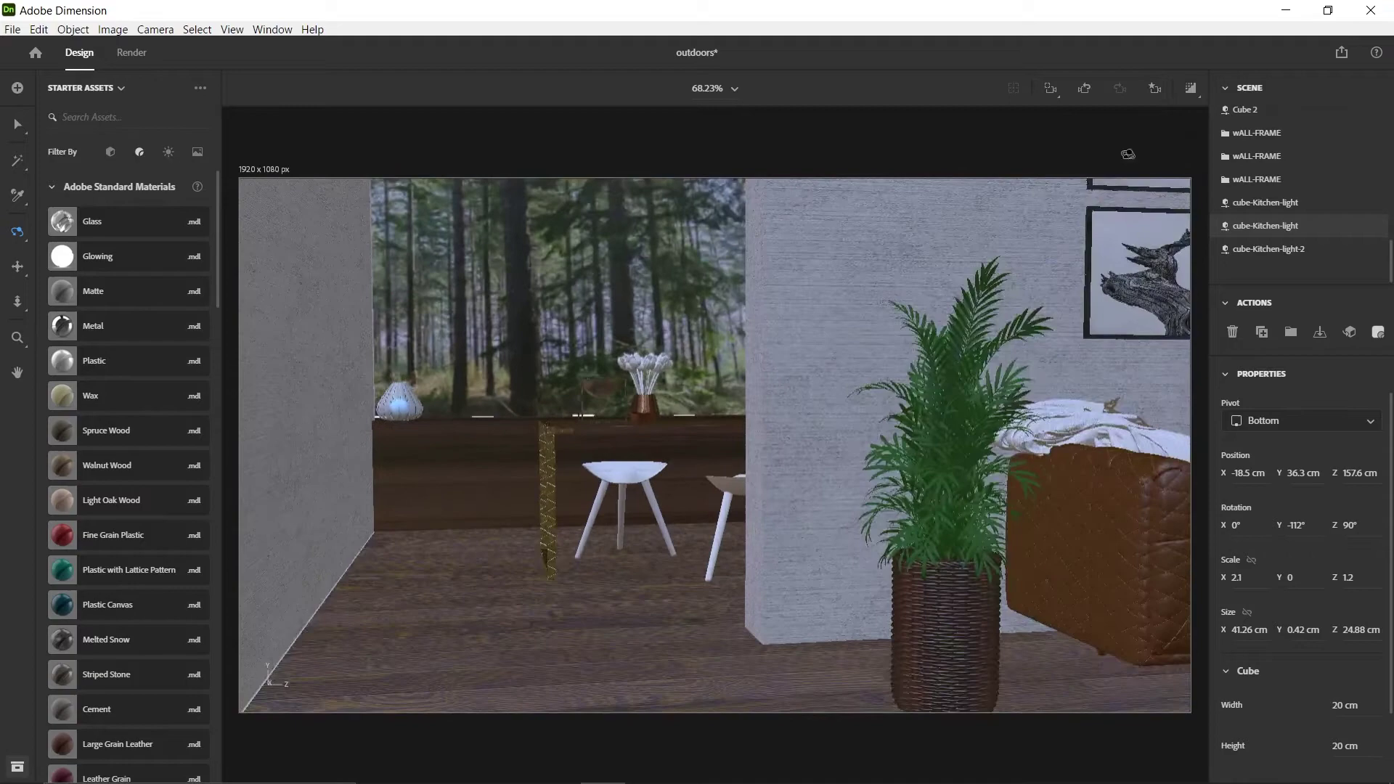
pyautogui.click(1190, 88)
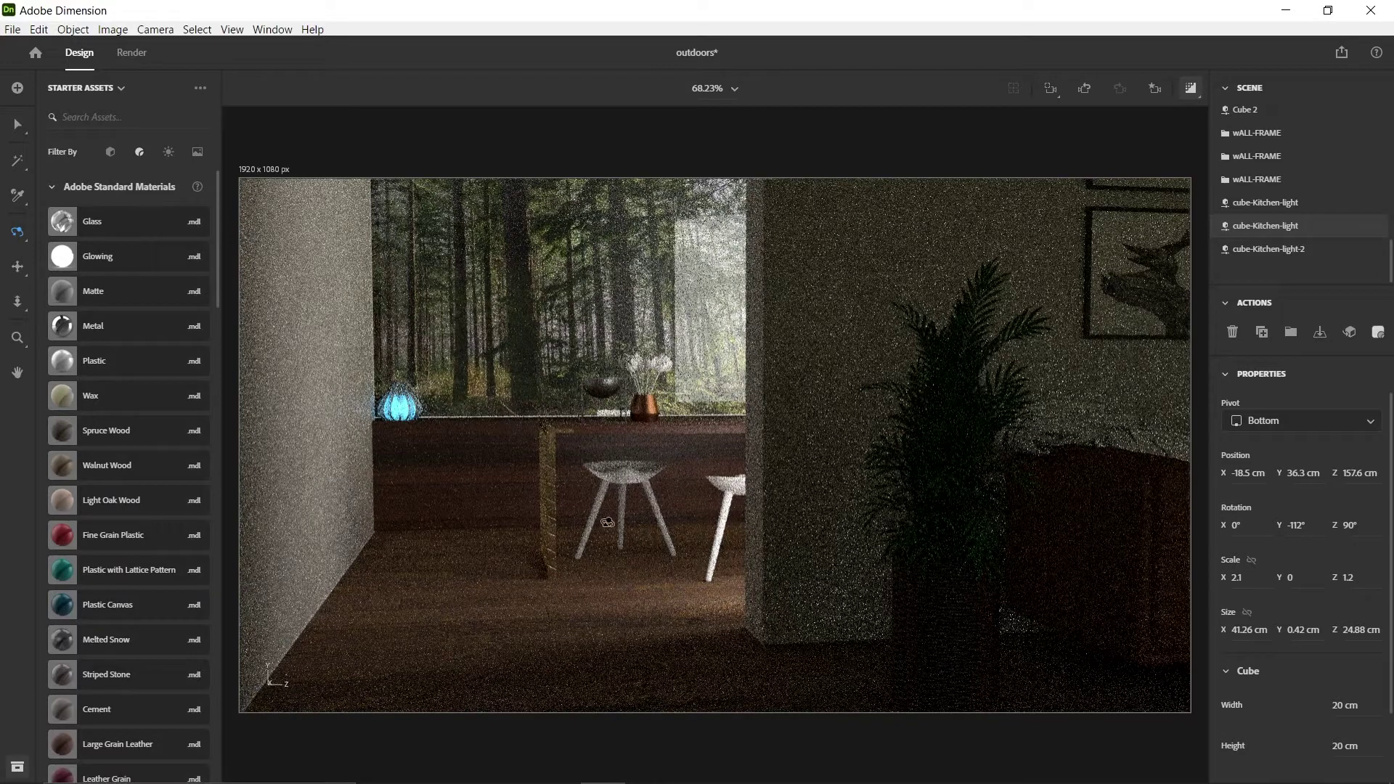
pyautogui.click(1190, 88)
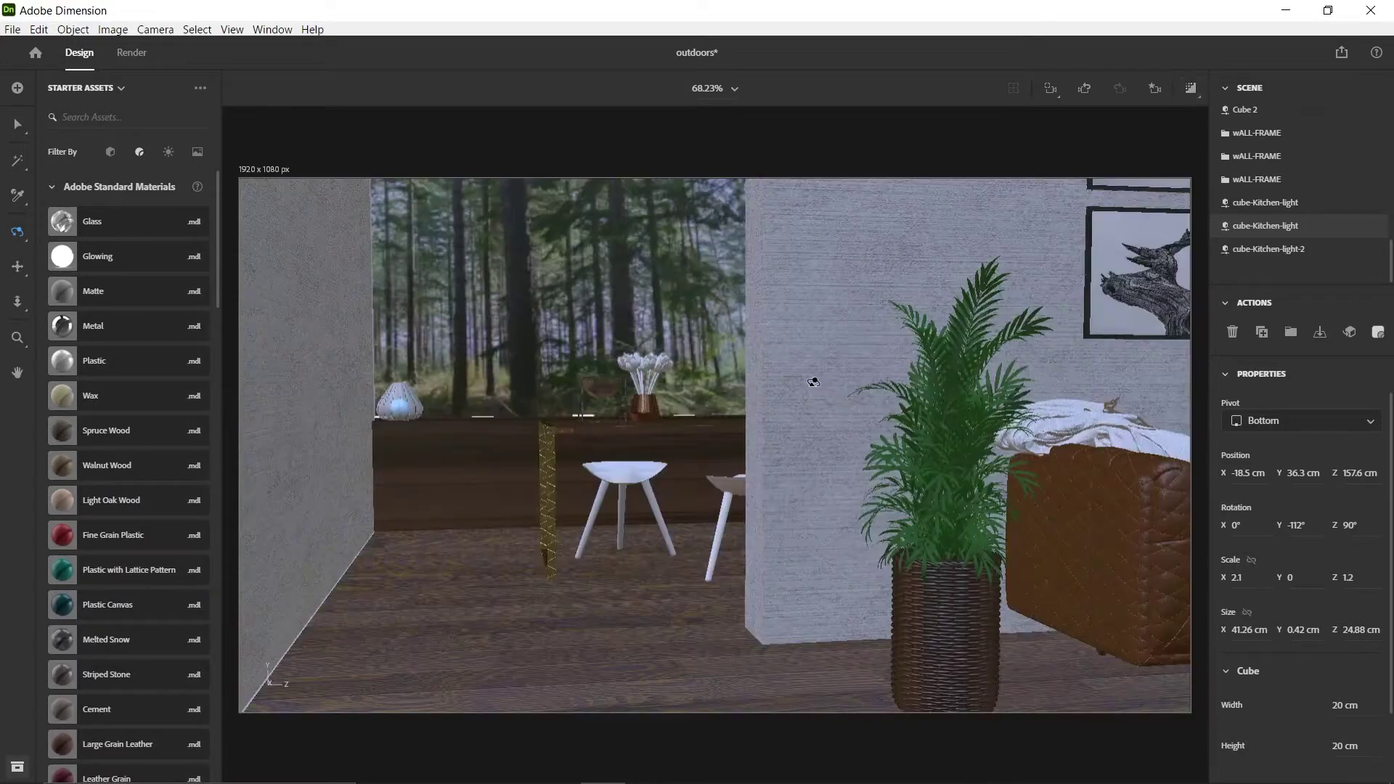
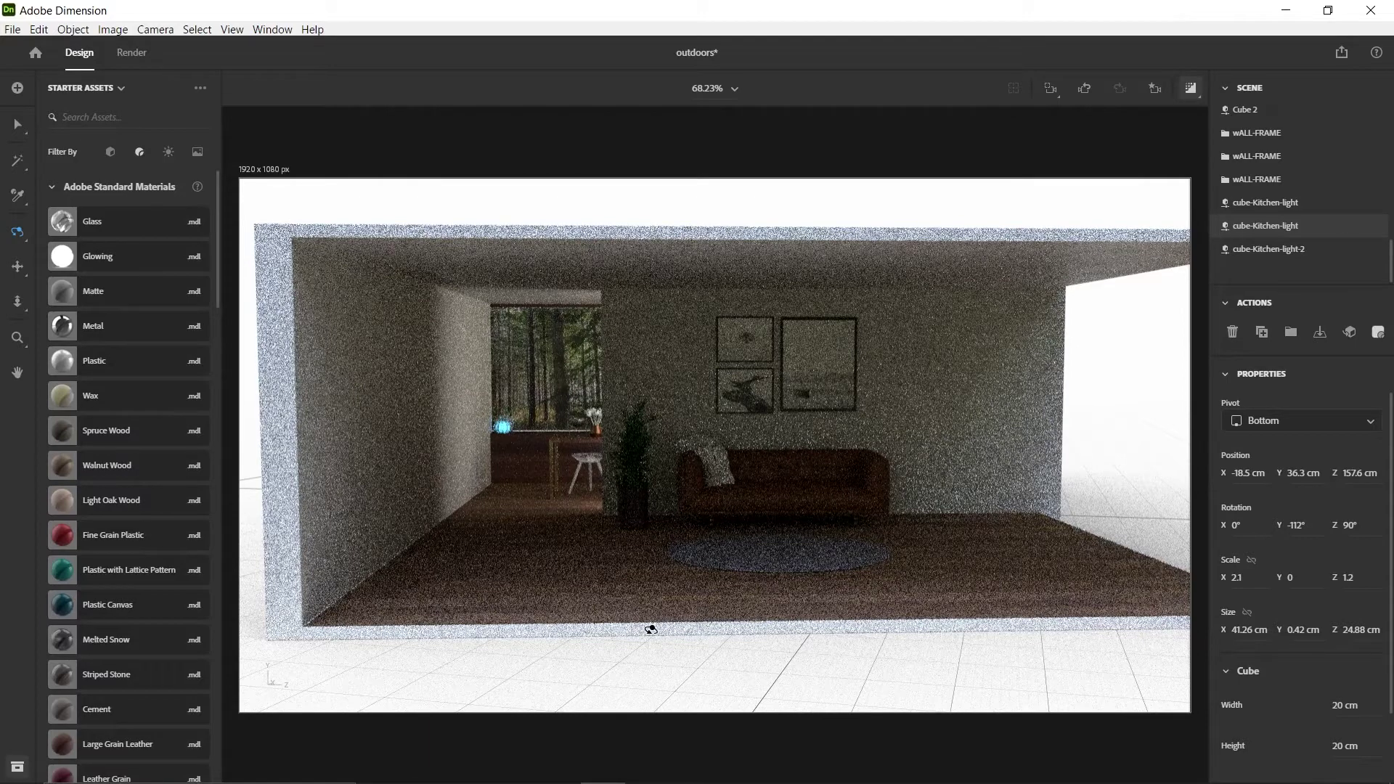
# Examine the whole house from outside its open front, with the render preview on and off.
pyautogui.scroll(-5, 737, 530)
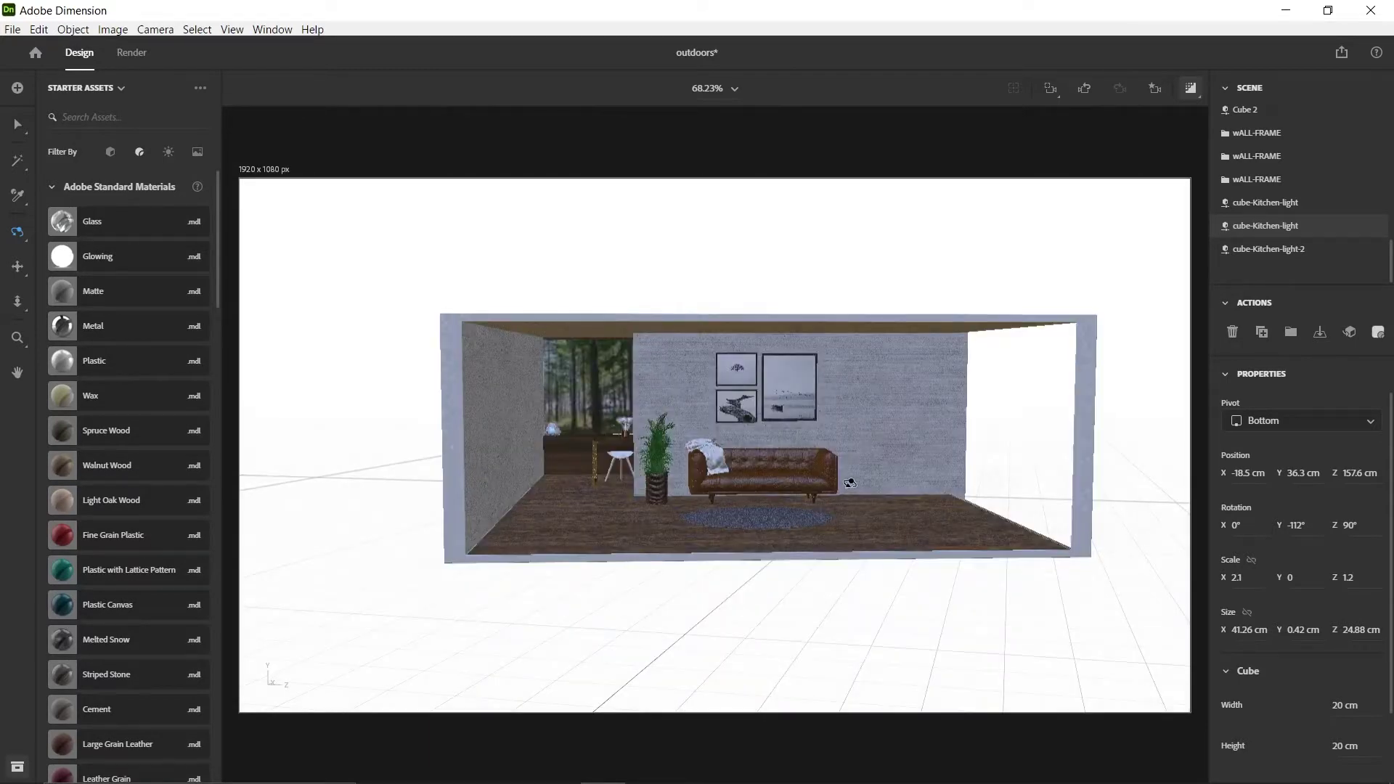
pyautogui.moveTo(850, 484); pyautogui.dragTo(842, 483)
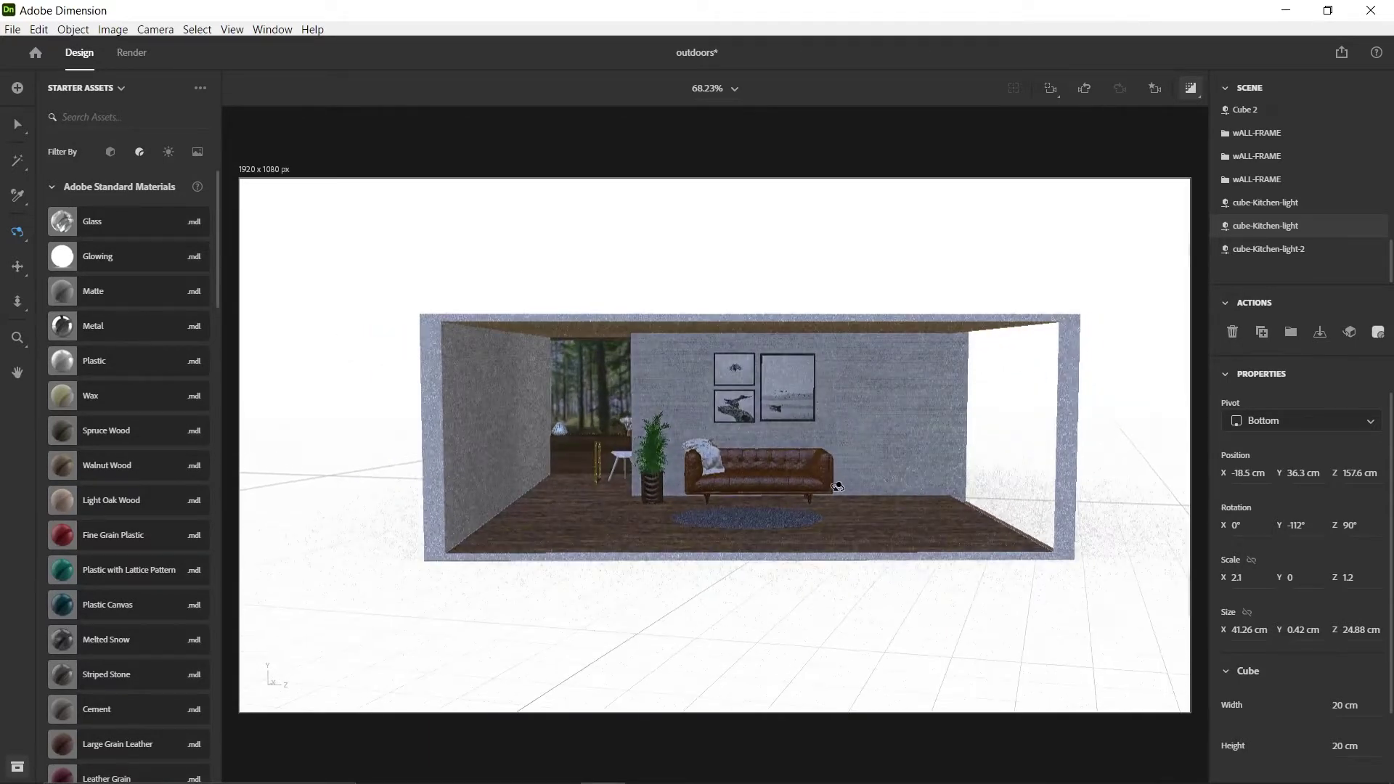
pyautogui.click(1189, 88)
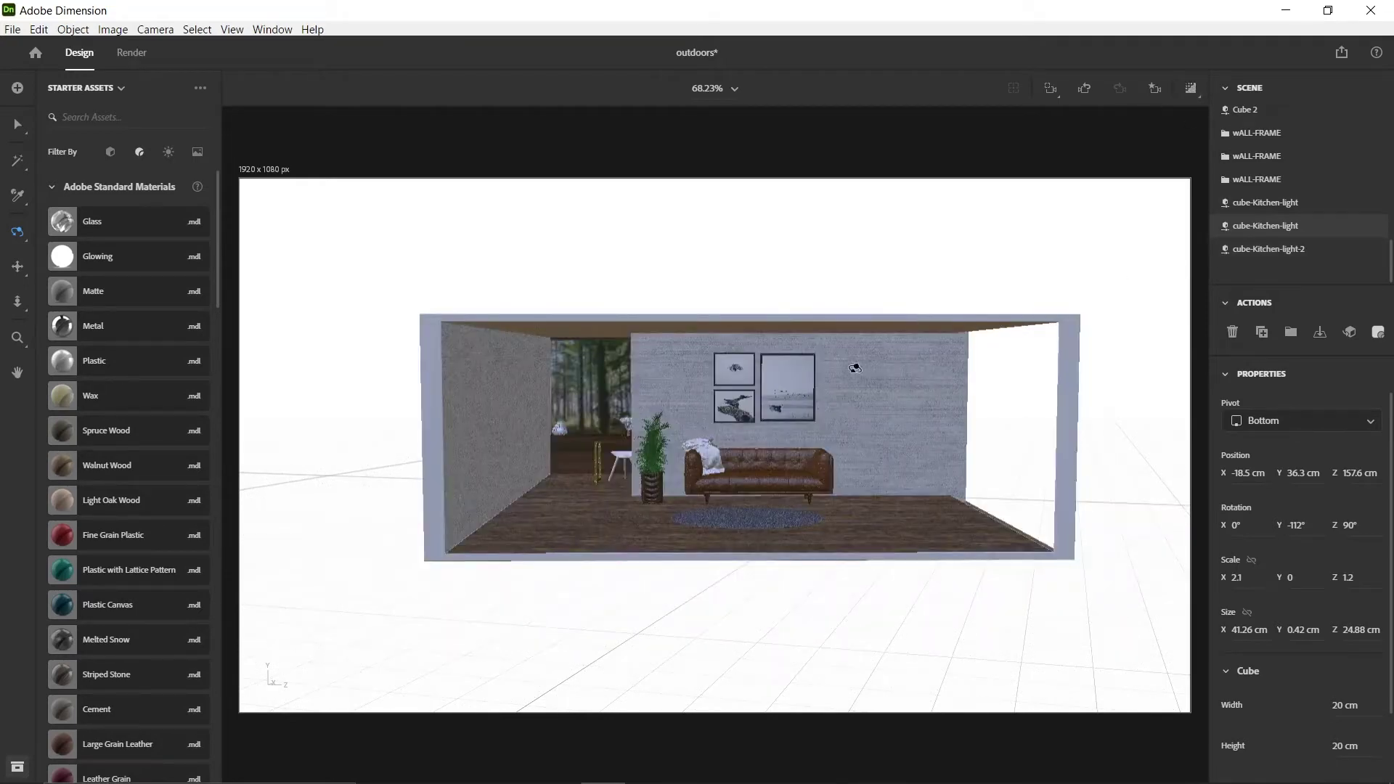
pyautogui.moveTo(887, 425); pyautogui.dragTo(898, 393)
pyautogui.scroll(5, 900, 394)
pyautogui.scroll(-5, 944, 401)
pyautogui.scroll(2, 934, 398)
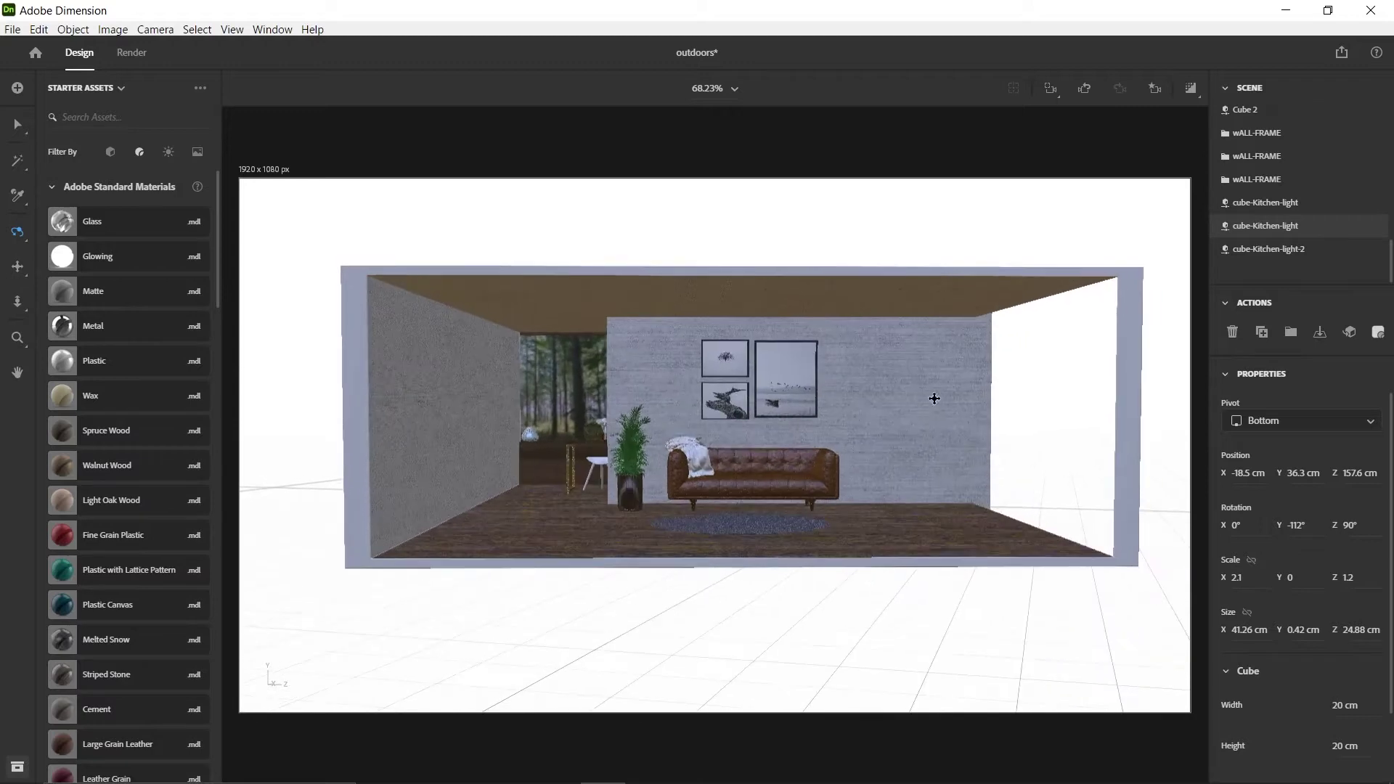
pyautogui.moveTo(376, 524); pyautogui.dragTo(768, 477)
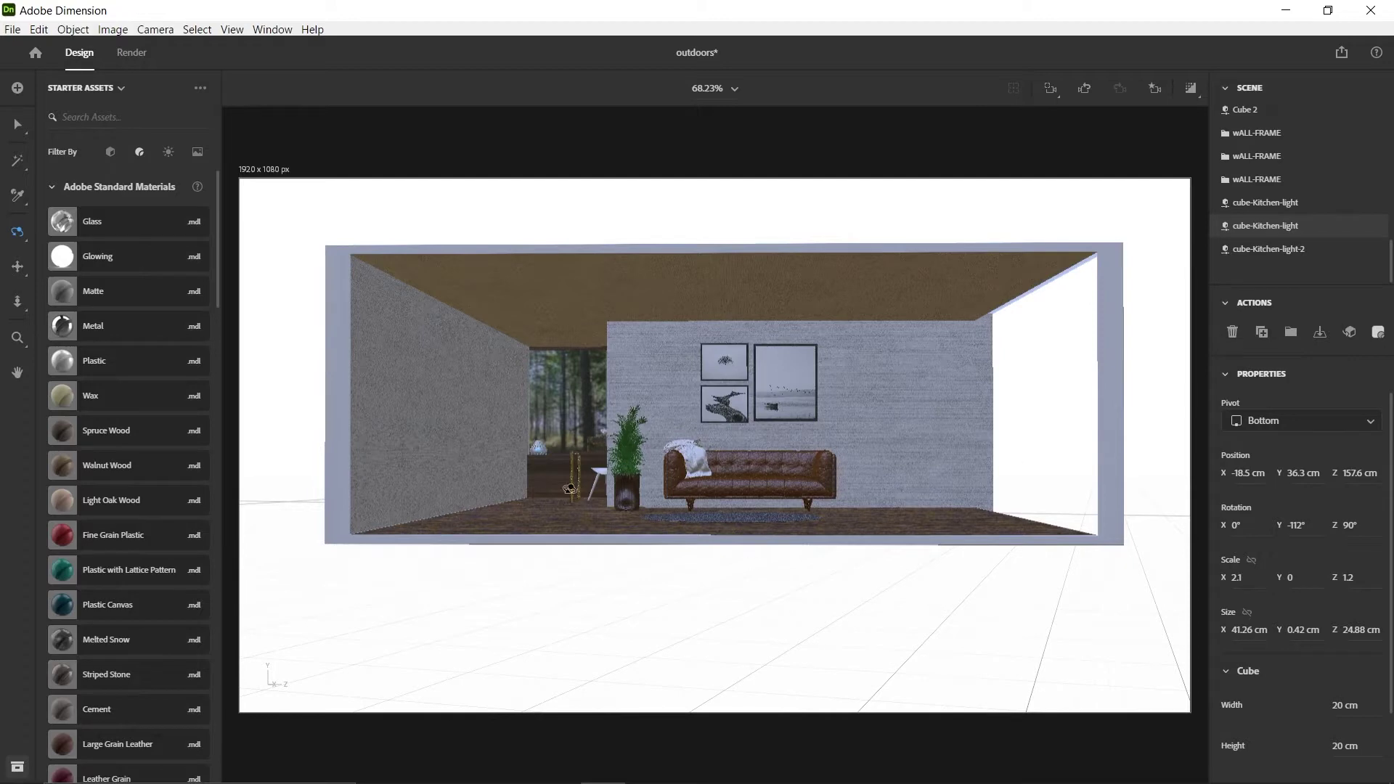
pyautogui.moveTo(695, 424)
pyautogui.mouseDown()
pyautogui.moveTo(730, 360)
pyautogui.moveTo(698, 432)
pyautogui.mouseUp()
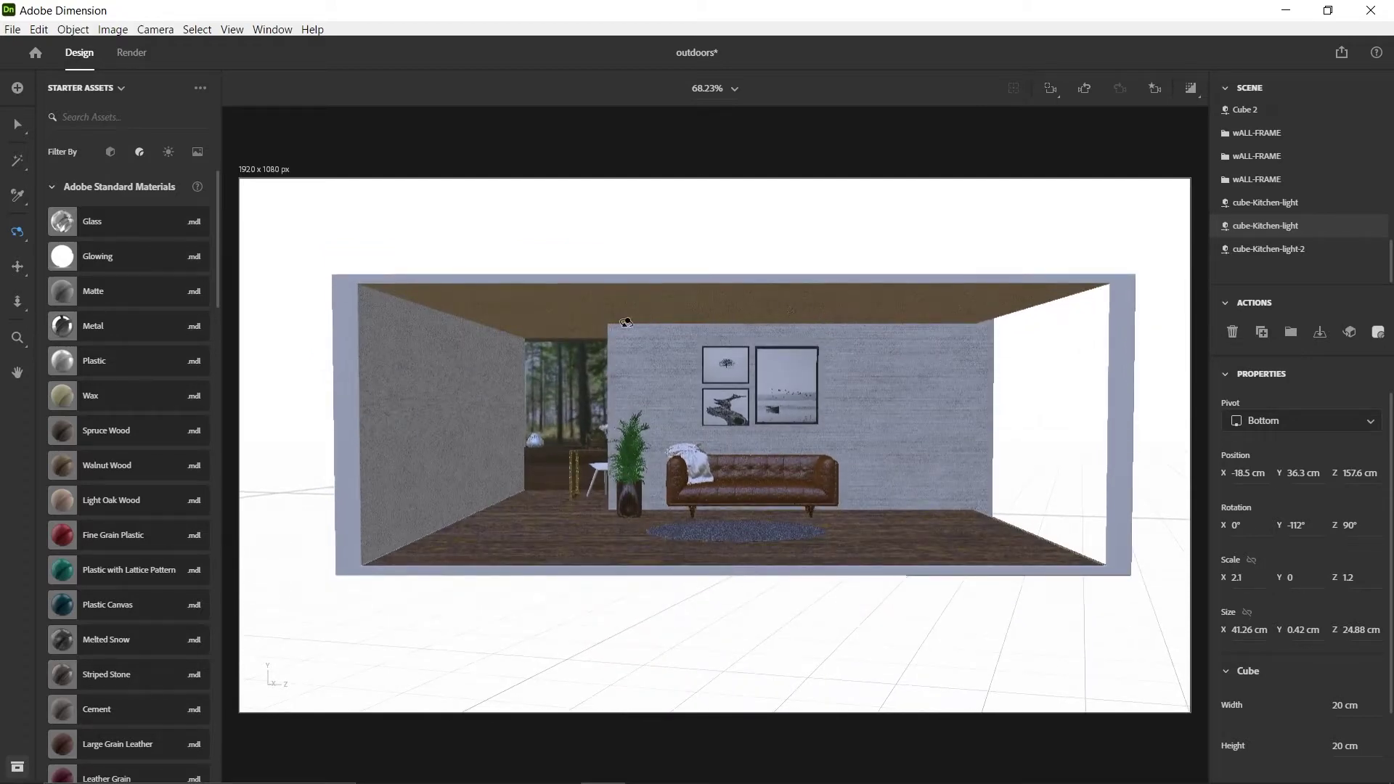
# Unhide the living-room light and check its effect on the whole interior in the render preview.
pyautogui.scroll(2, 1344, 189)
pyautogui.scroll(5, 1339, 191)
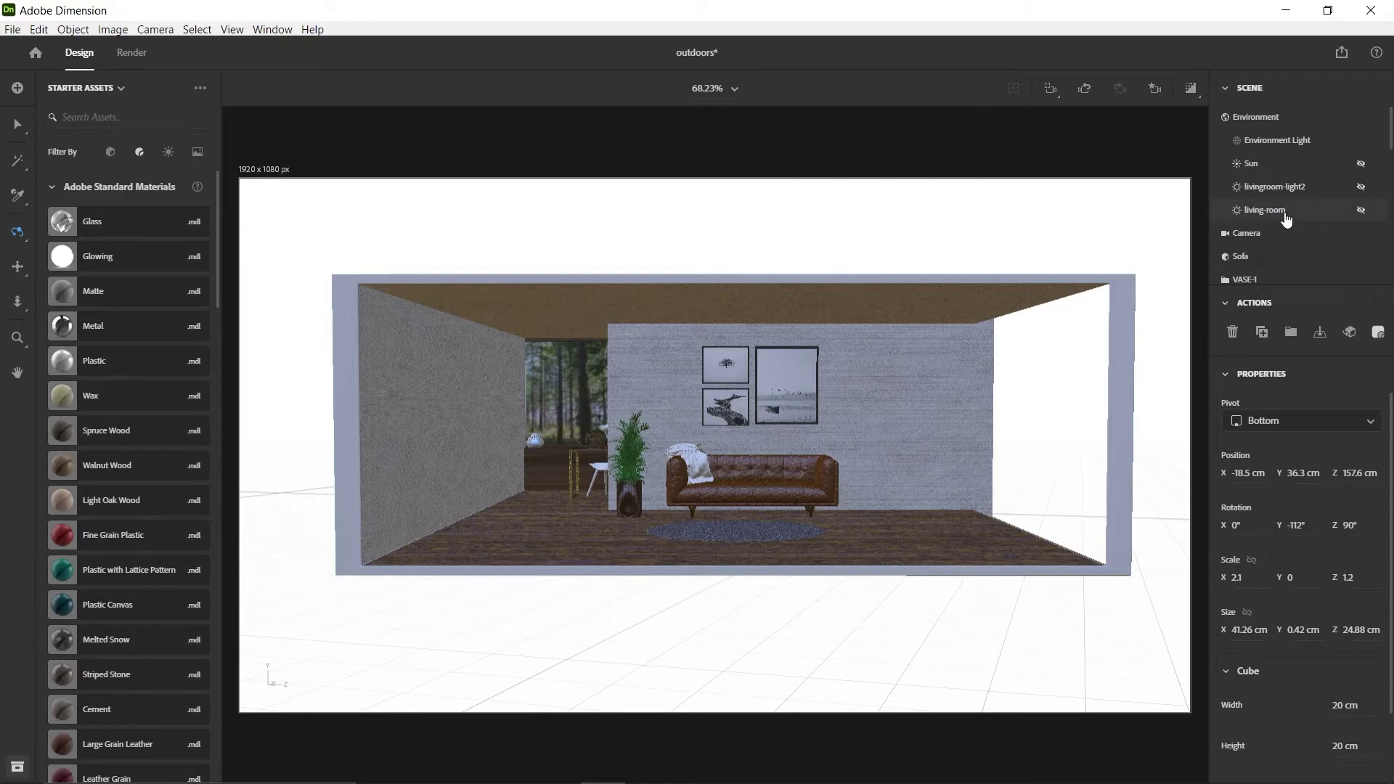
pyautogui.click(1361, 211)
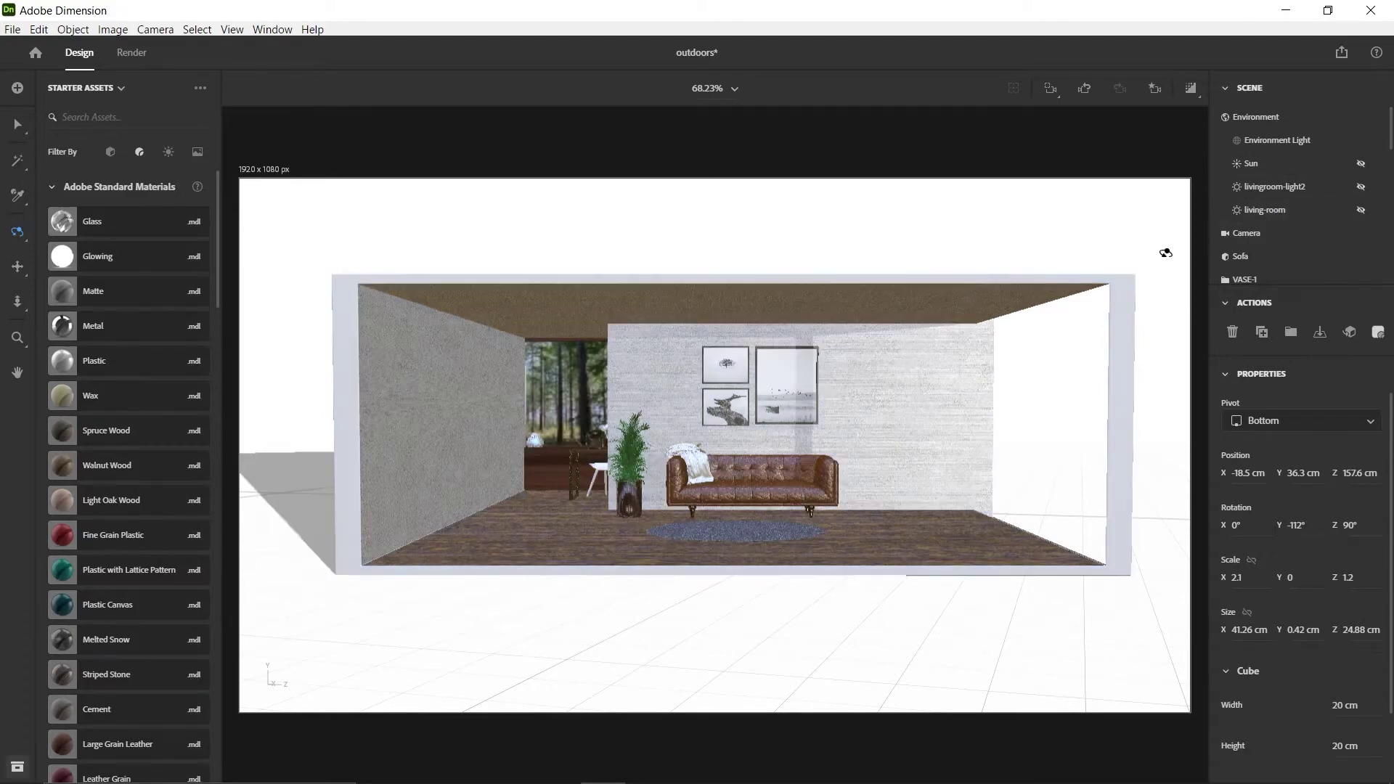
pyautogui.click(1191, 88)
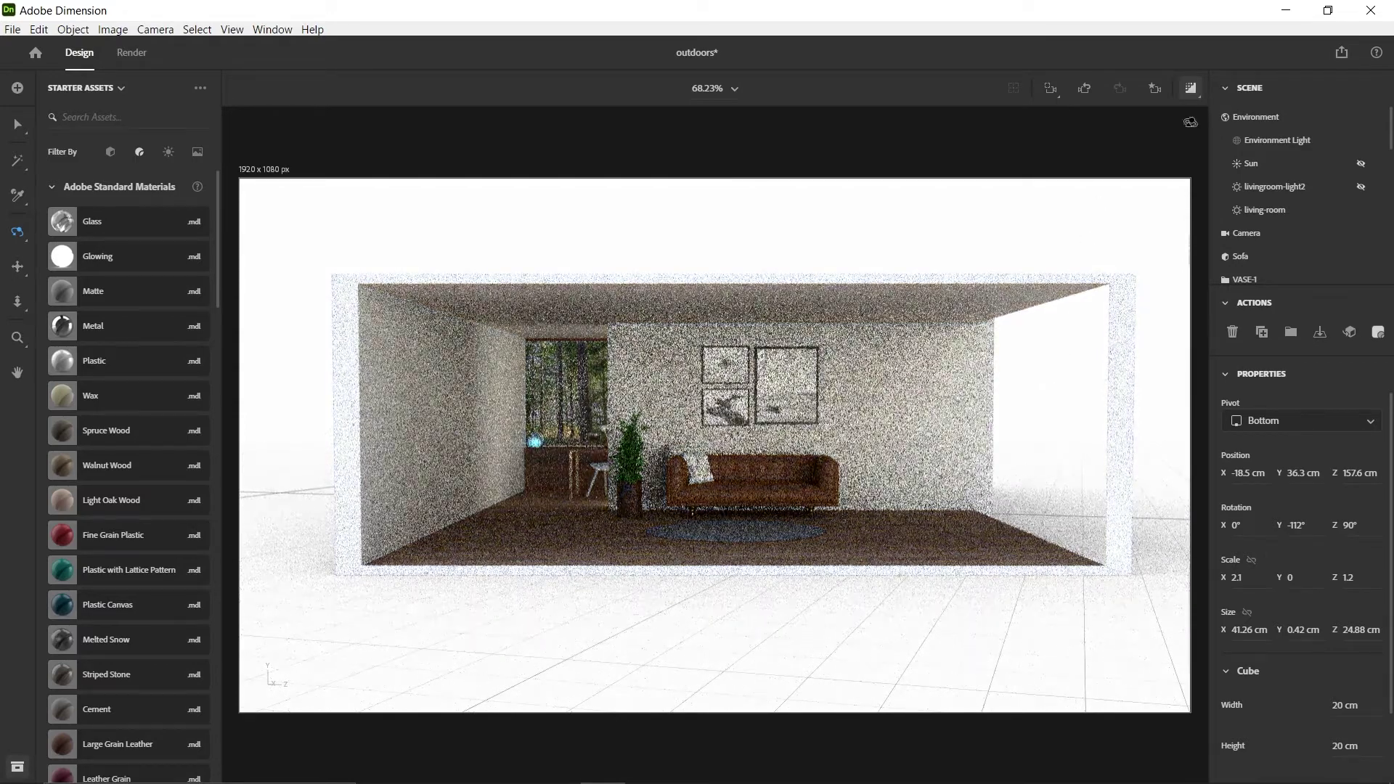
pyautogui.click(1191, 89)
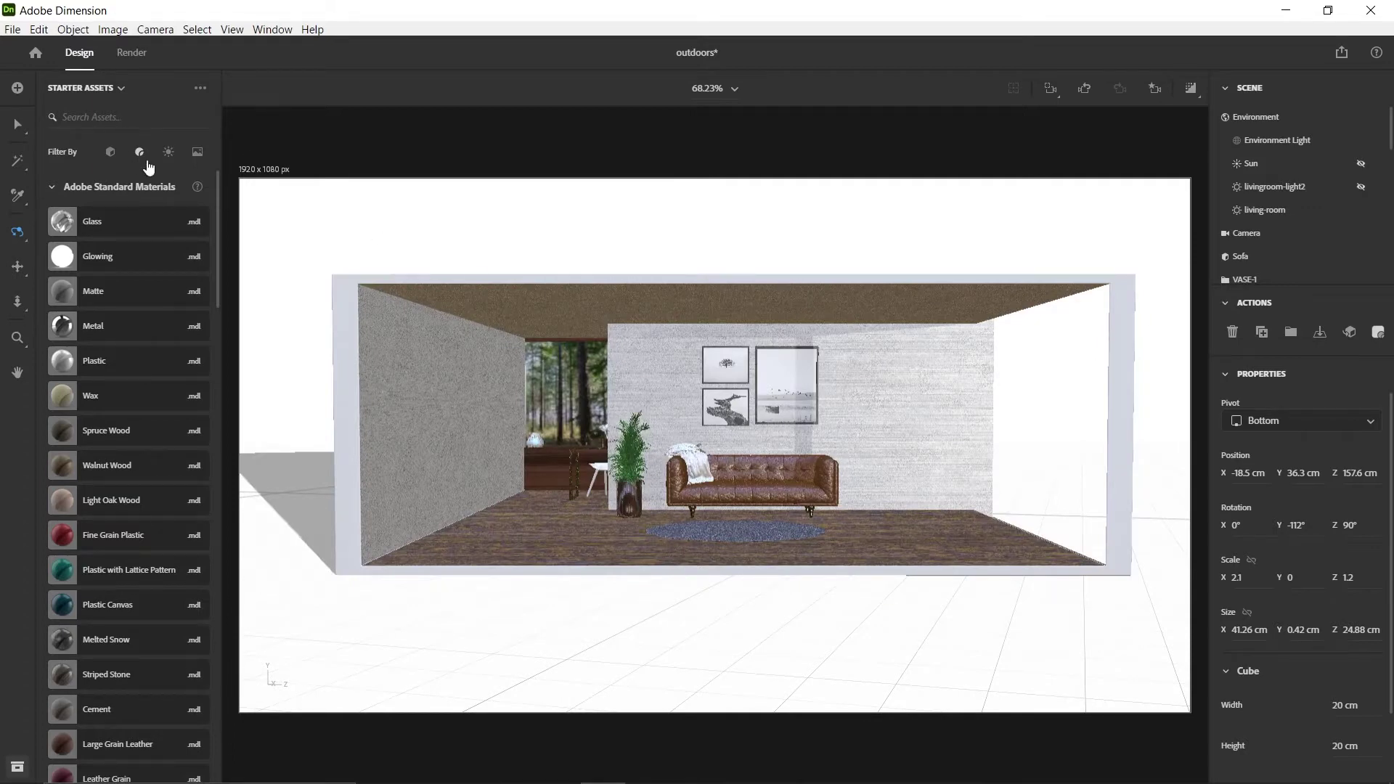
# Filter the starter assets to lights, view the house from above, and select the living-room light in the scene.
pyautogui.click(168, 154)
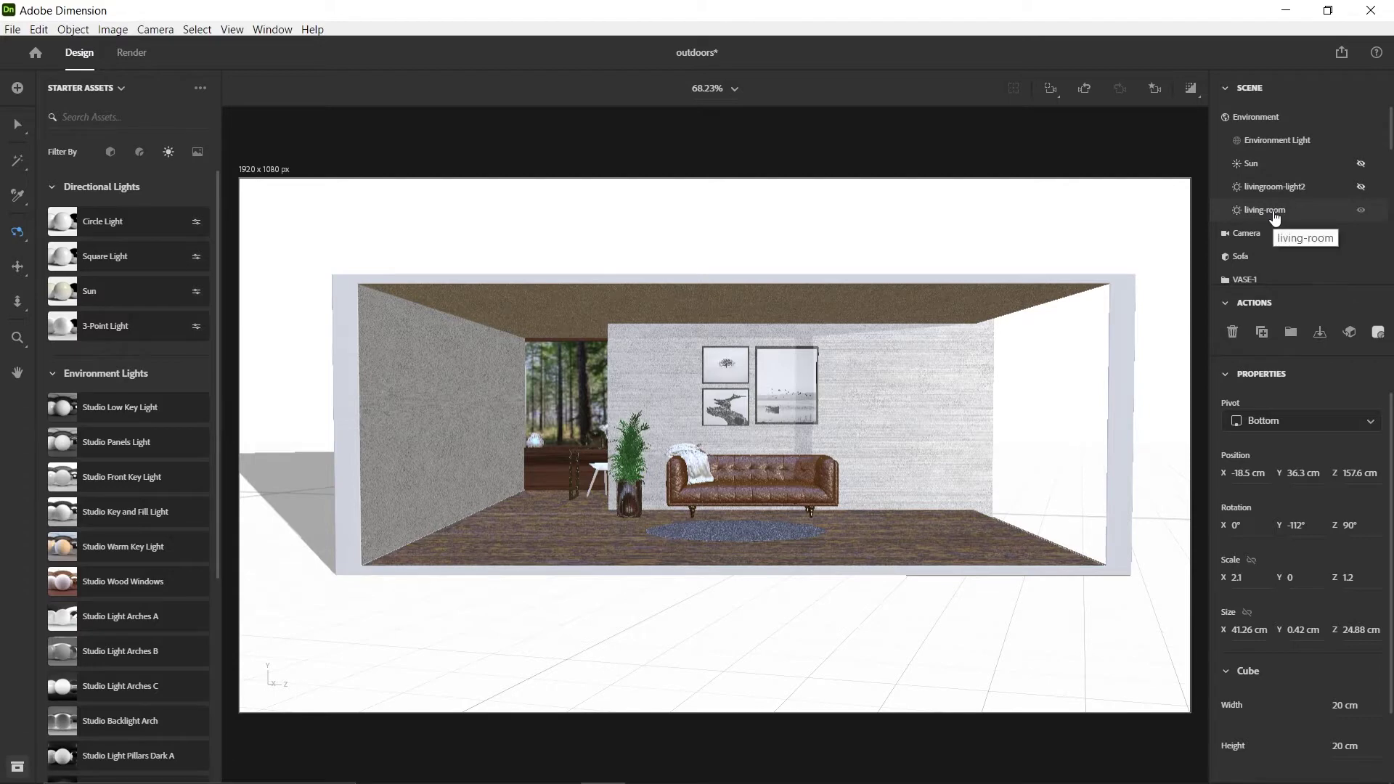
pyautogui.moveTo(824, 390); pyautogui.dragTo(833, 513)
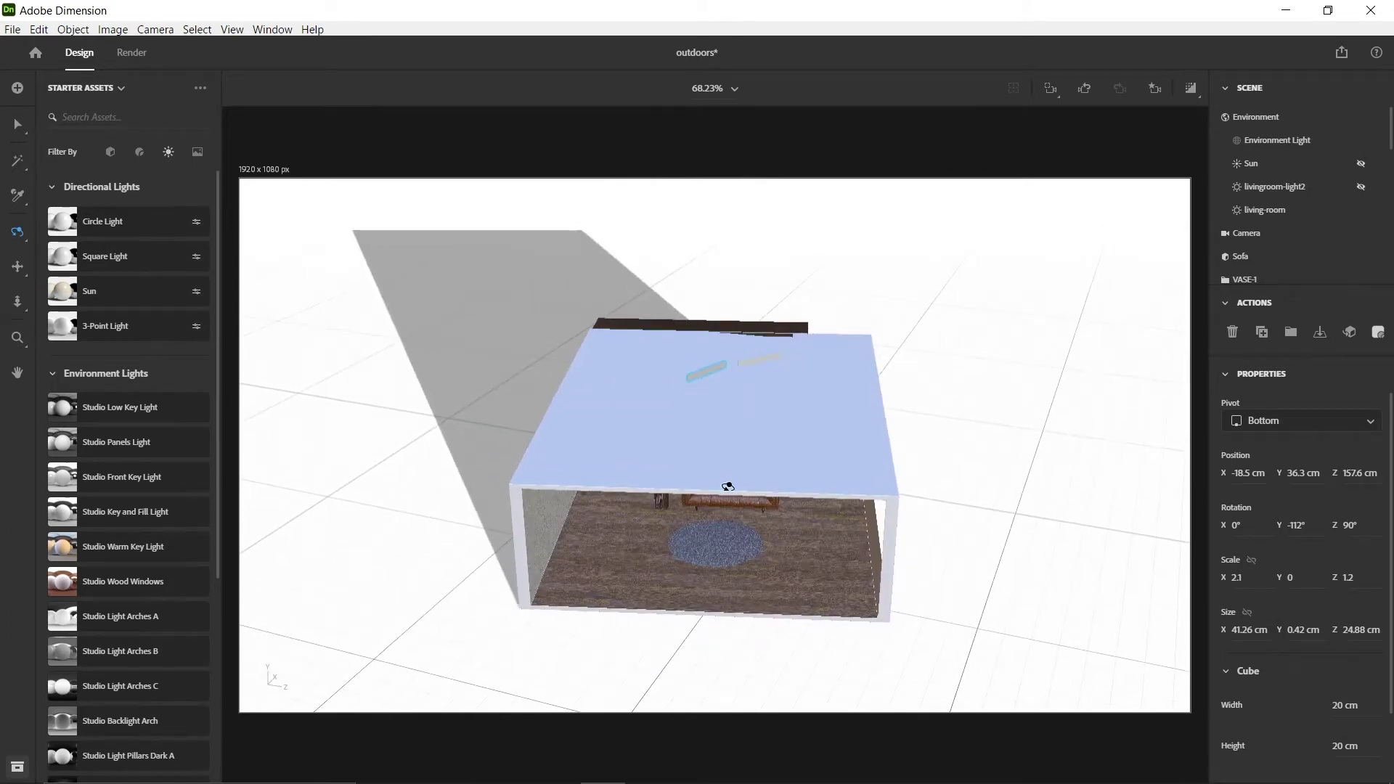
pyautogui.moveTo(727, 486); pyautogui.dragTo(729, 483)
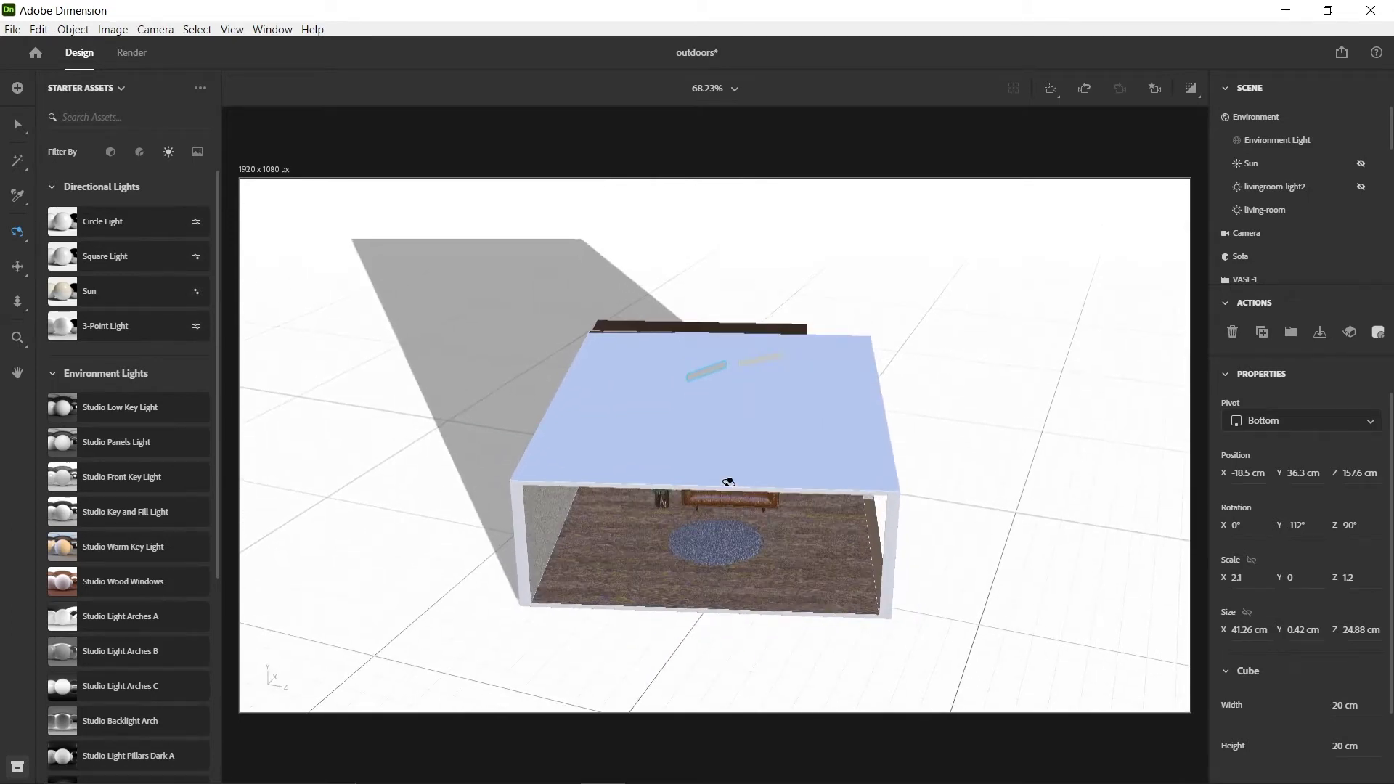
pyautogui.click(1272, 215)
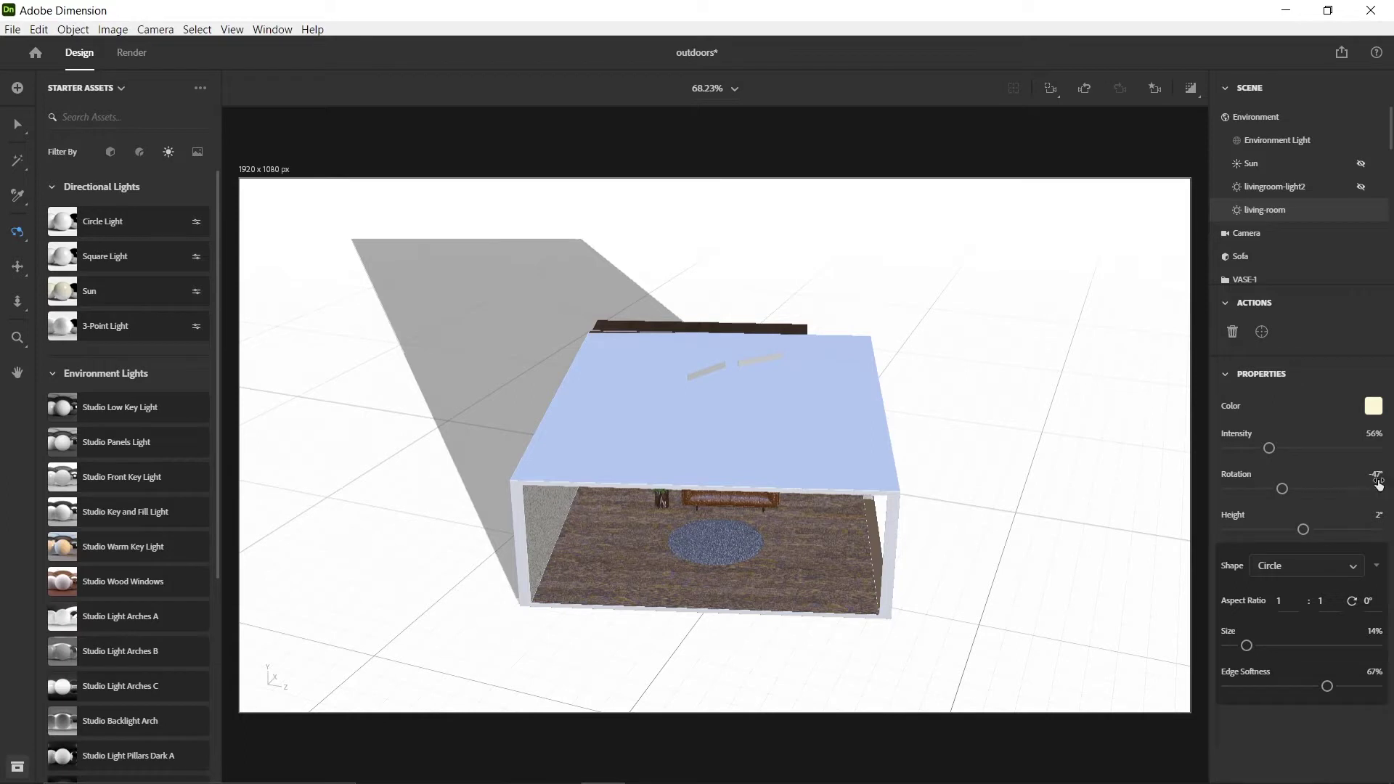
# Try a rotation of -52° for the living-room light and inspect the light falling on the sofa wall.
pyautogui.moveTo(1285, 492)
pyautogui.mouseDown()
pyautogui.moveTo(1269, 495)
pyautogui.moveTo(1281, 492)
pyautogui.mouseUp()
pyautogui.moveTo(579, 565); pyautogui.dragTo(746, 487)
pyautogui.scroll(10, 746, 487)
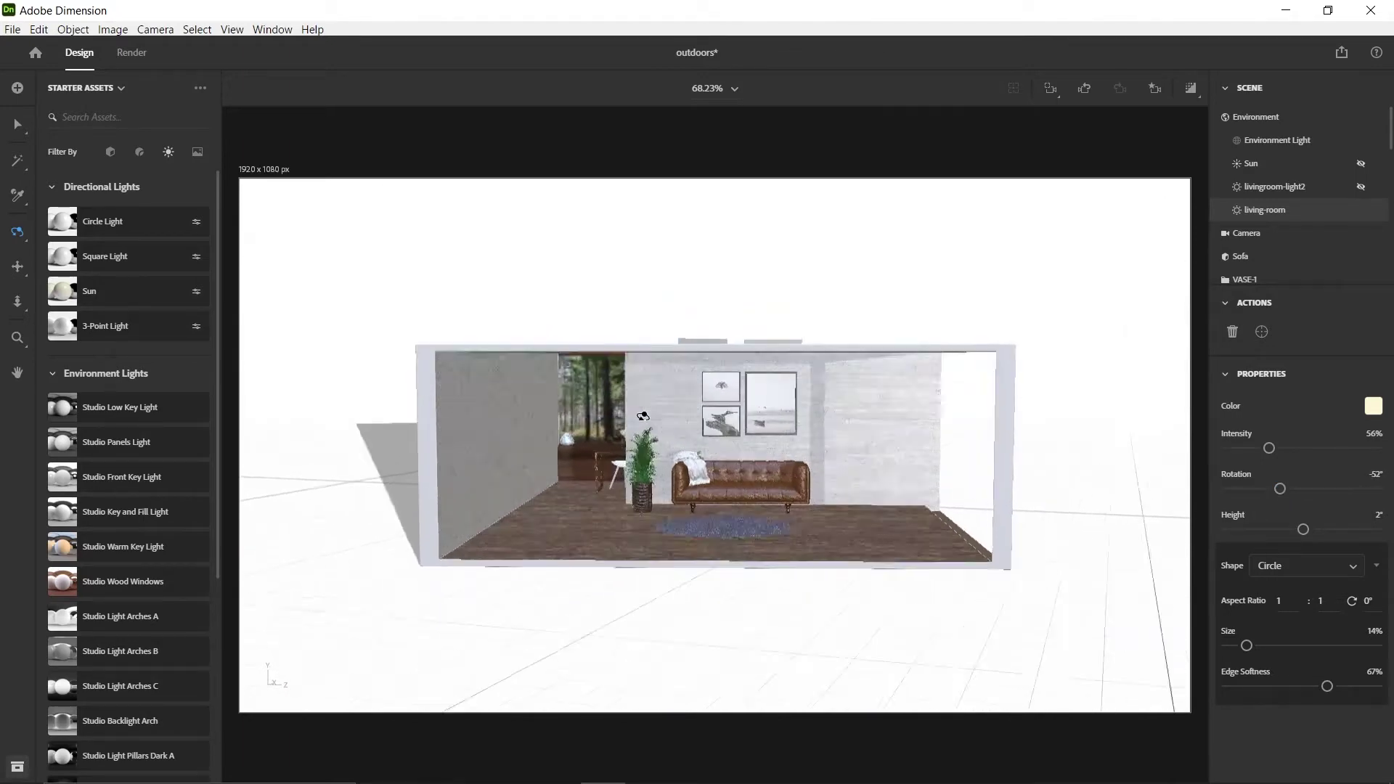
pyautogui.moveTo(809, 410)
pyautogui.mouseDown()
pyautogui.moveTo(738, 407)
pyautogui.moveTo(791, 417)
pyautogui.mouseUp()
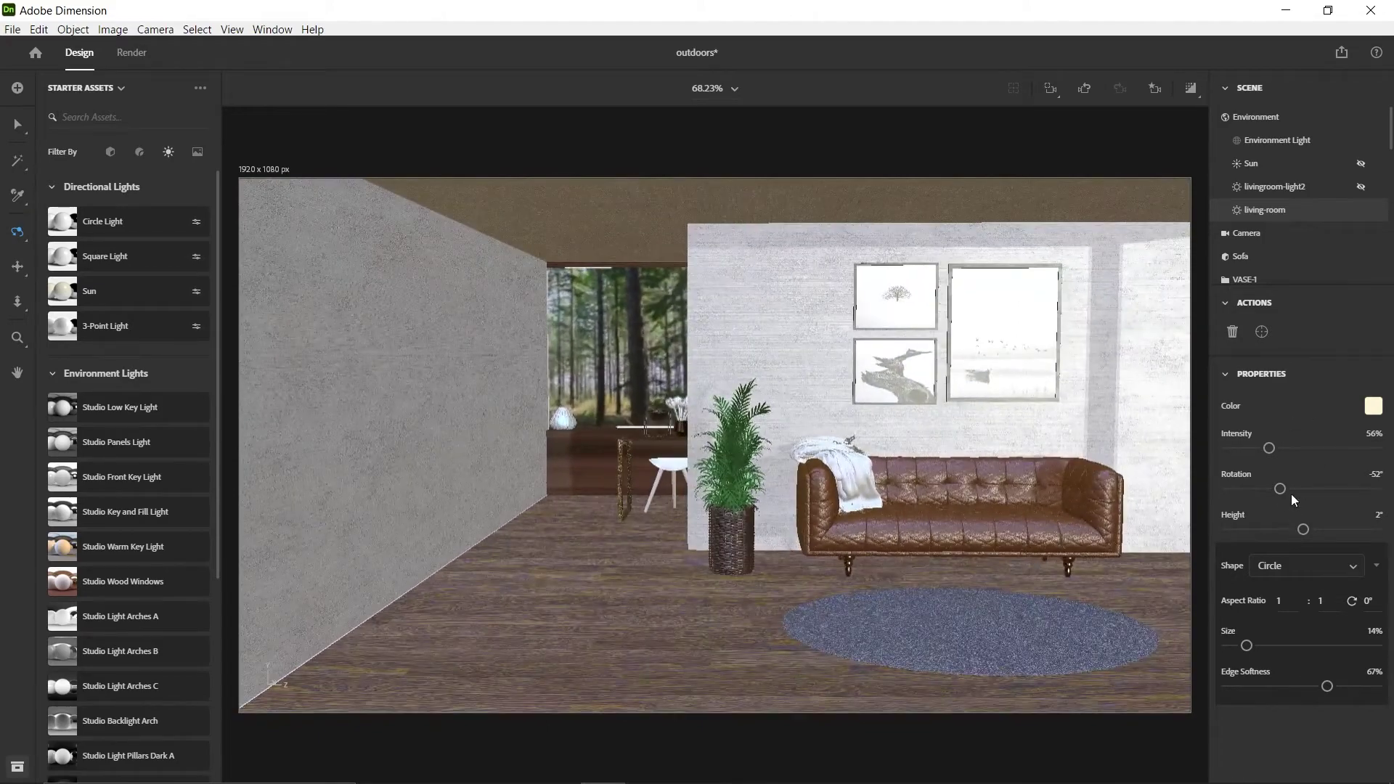
# Try a rotation of -77° for the living-room light and inspect the house's shadow from outside and above.
pyautogui.moveTo(1282, 496)
pyautogui.mouseDown()
pyautogui.moveTo(1300, 491)
pyautogui.moveTo(1267, 491)
pyautogui.moveTo(1374, 490)
pyautogui.moveTo(1269, 488)
pyautogui.mouseUp()
pyautogui.scroll(-5, 779, 455)
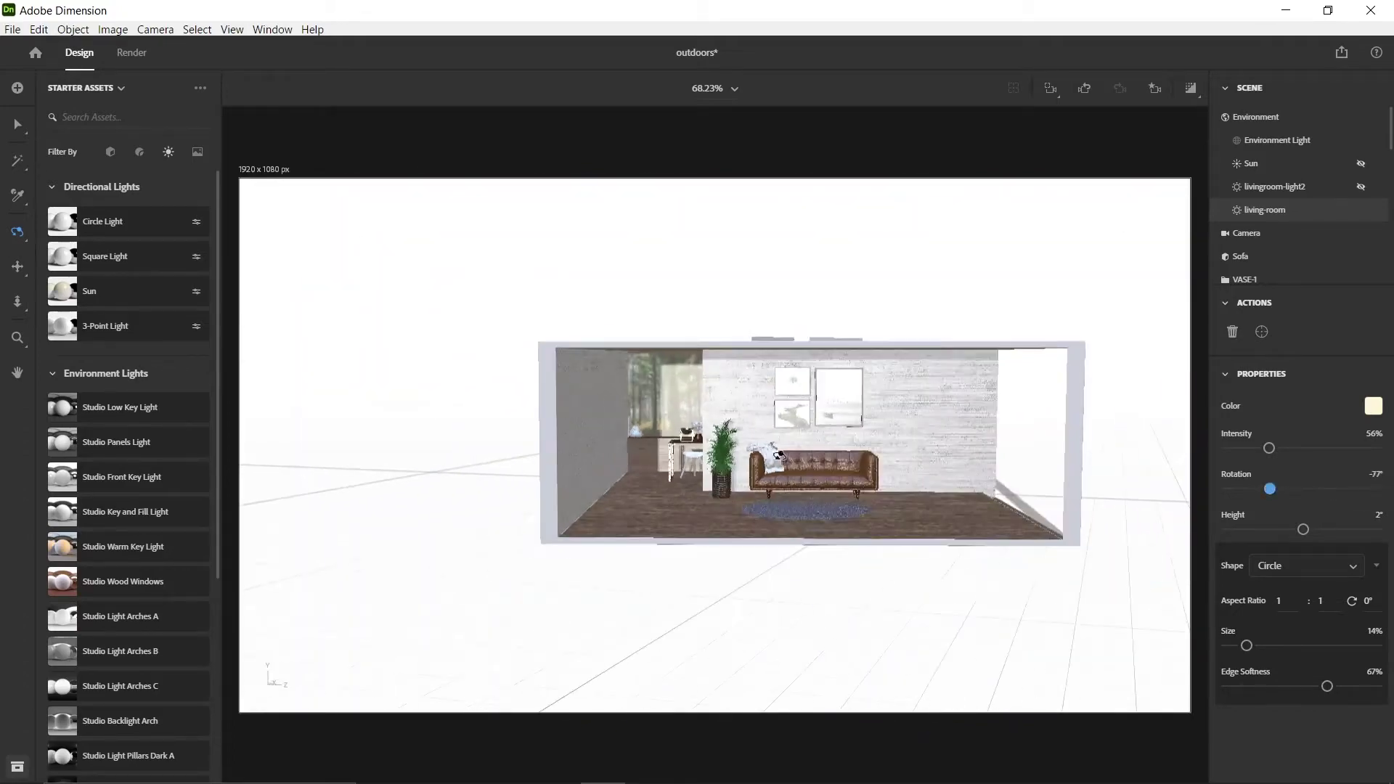
pyautogui.moveTo(779, 455); pyautogui.dragTo(855, 485)
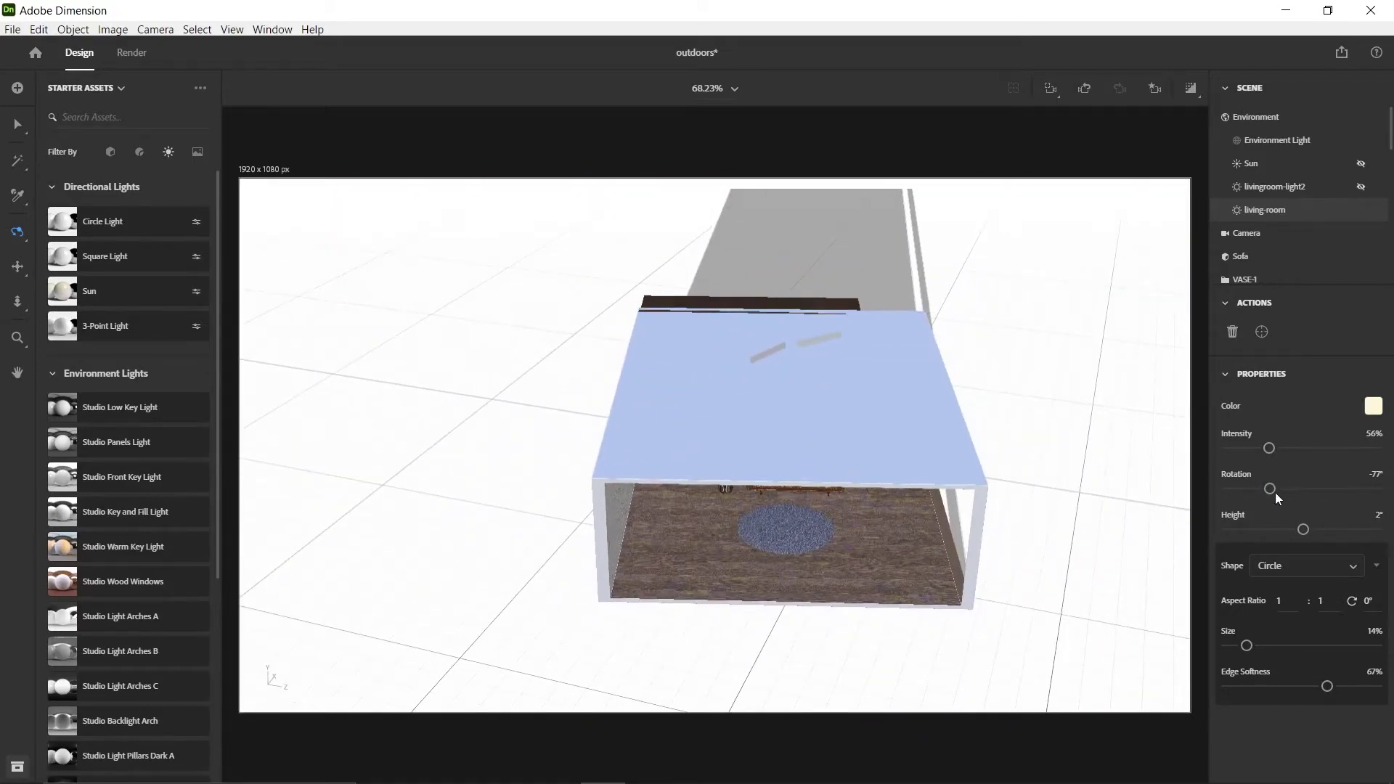
# Set the living-room light's rotation to -47° and view the house from its corner.
pyautogui.moveTo(1277, 493); pyautogui.dragTo(1285, 491)
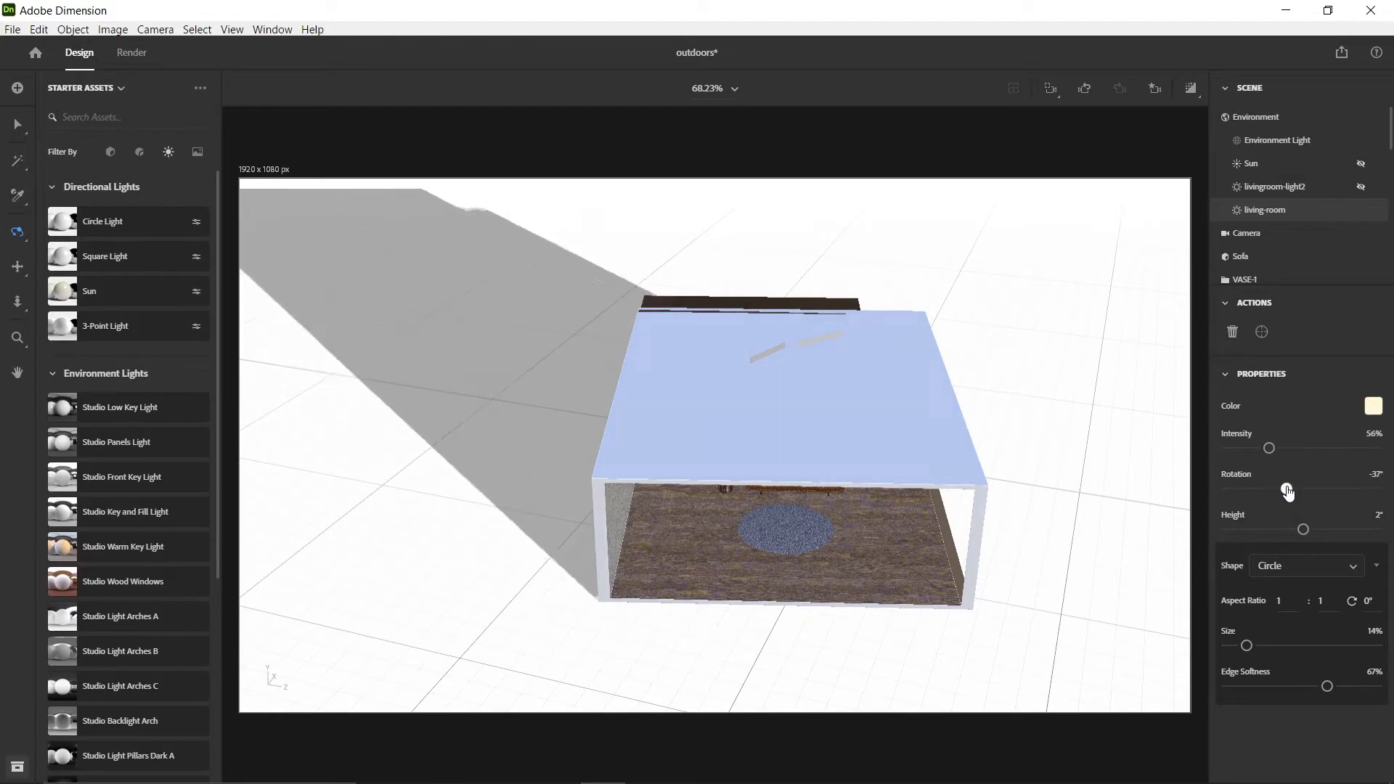
pyautogui.click(1375, 476)
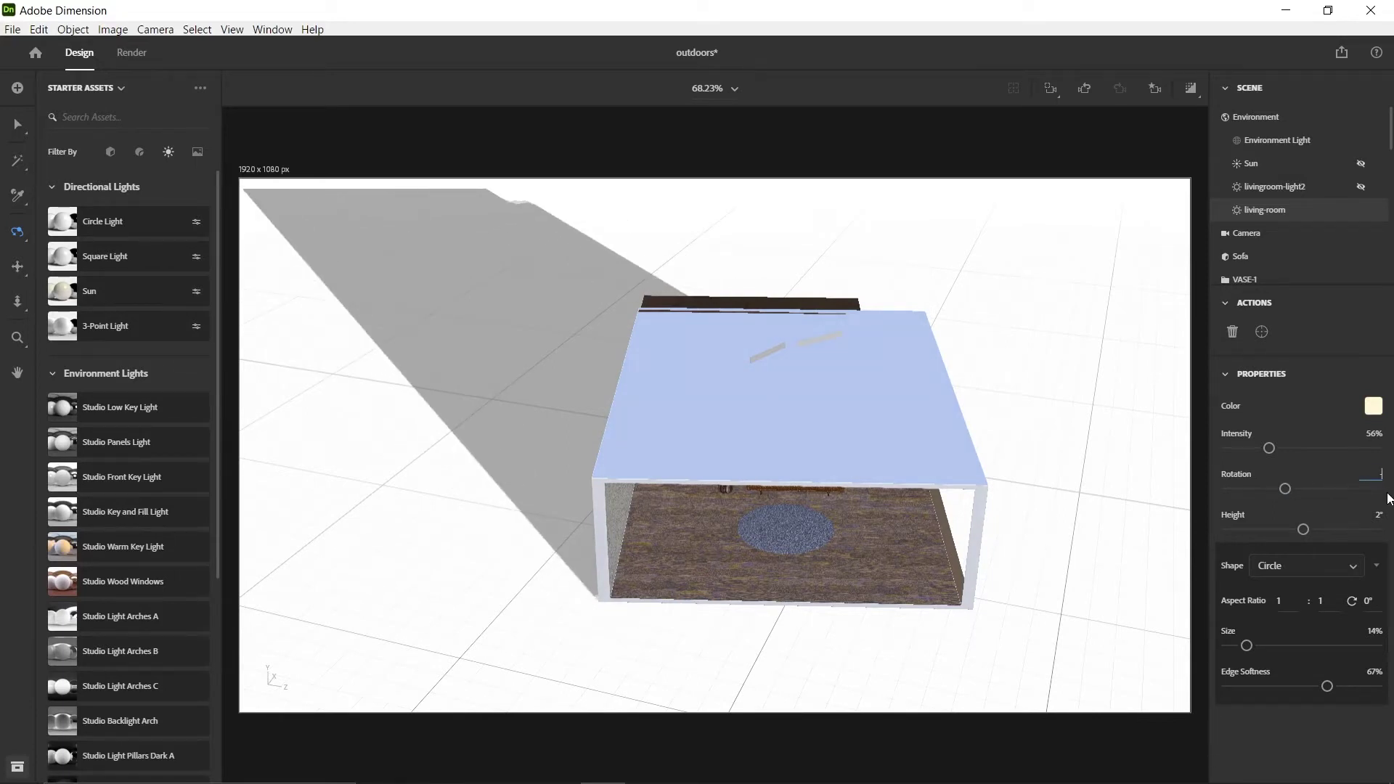
pyautogui.press('Return')
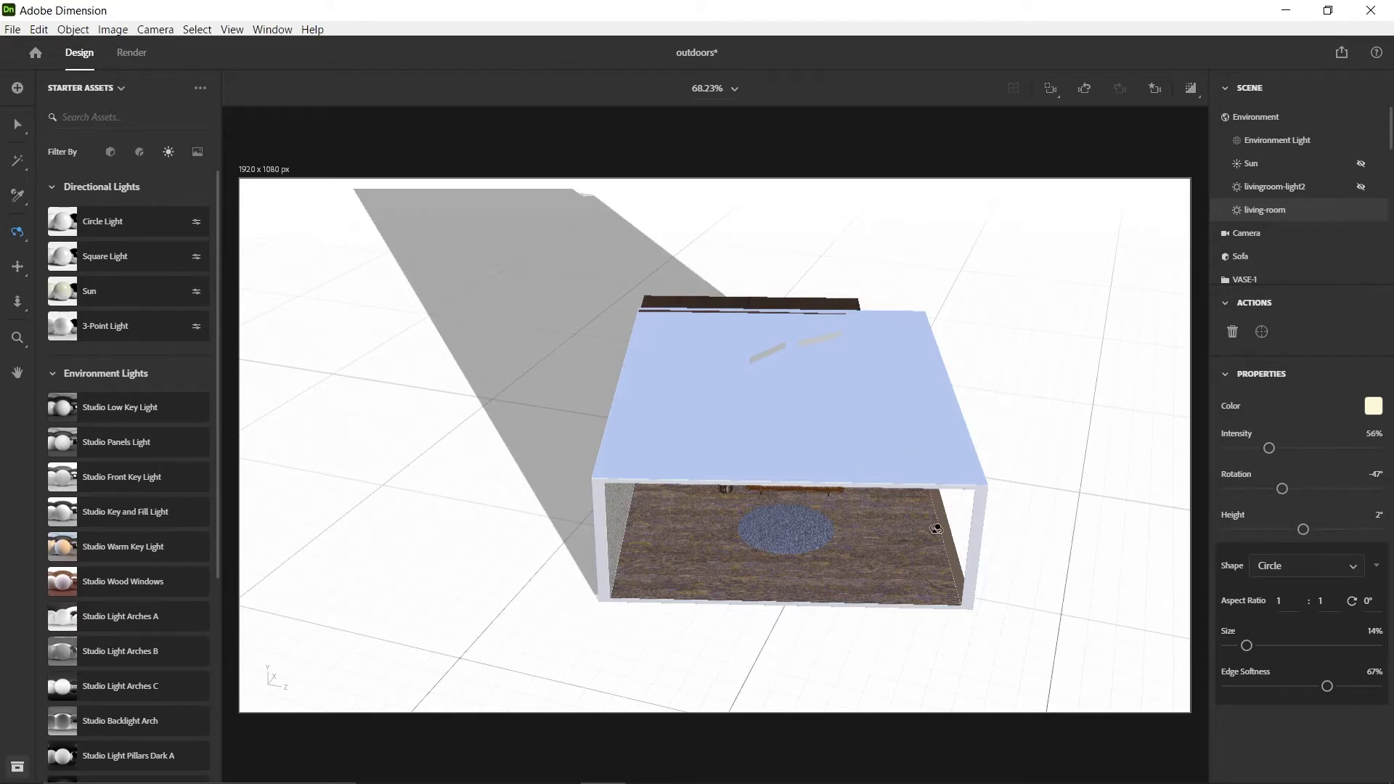
pyautogui.moveTo(936, 530); pyautogui.dragTo(840, 453)
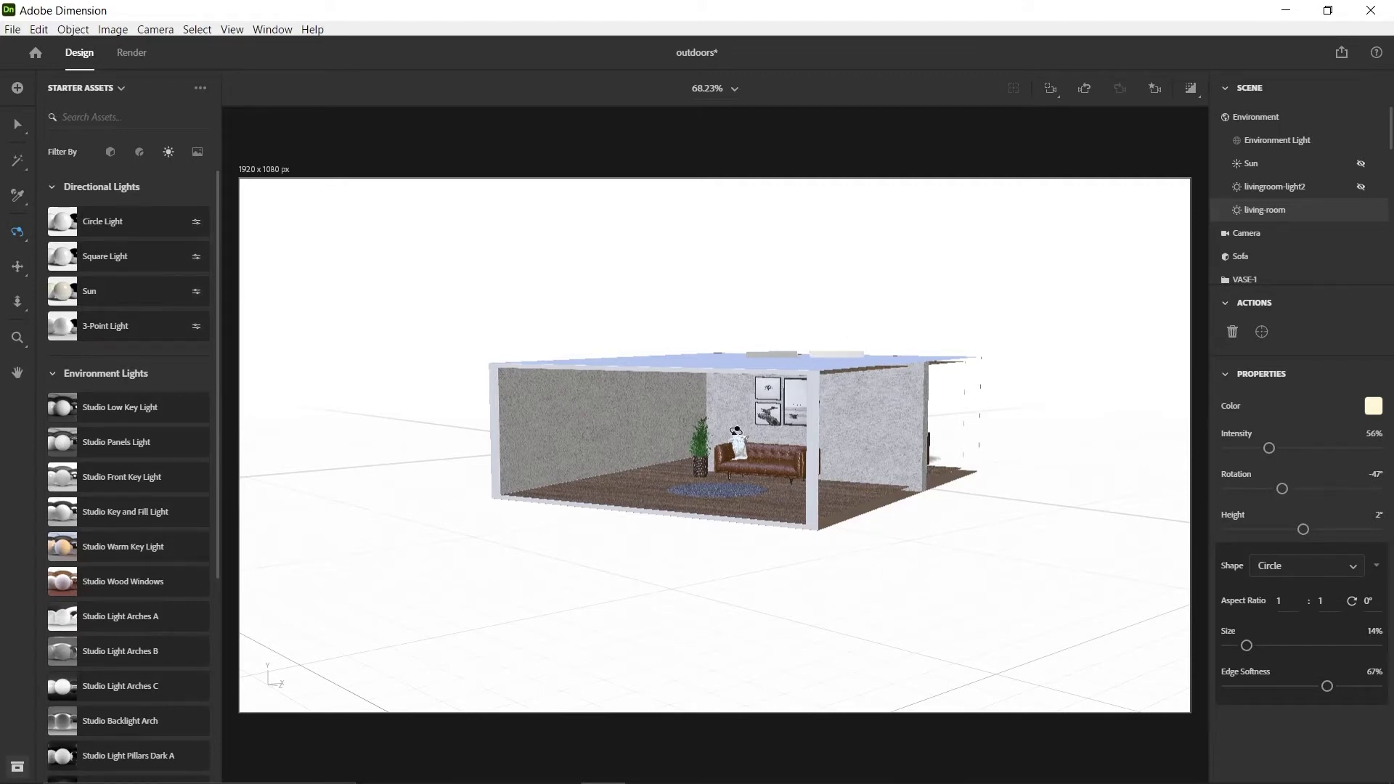
# Return to the Main-view camera bookmark, examine the living room in the render preview, and turn the preview off.
pyautogui.click(1155, 88)
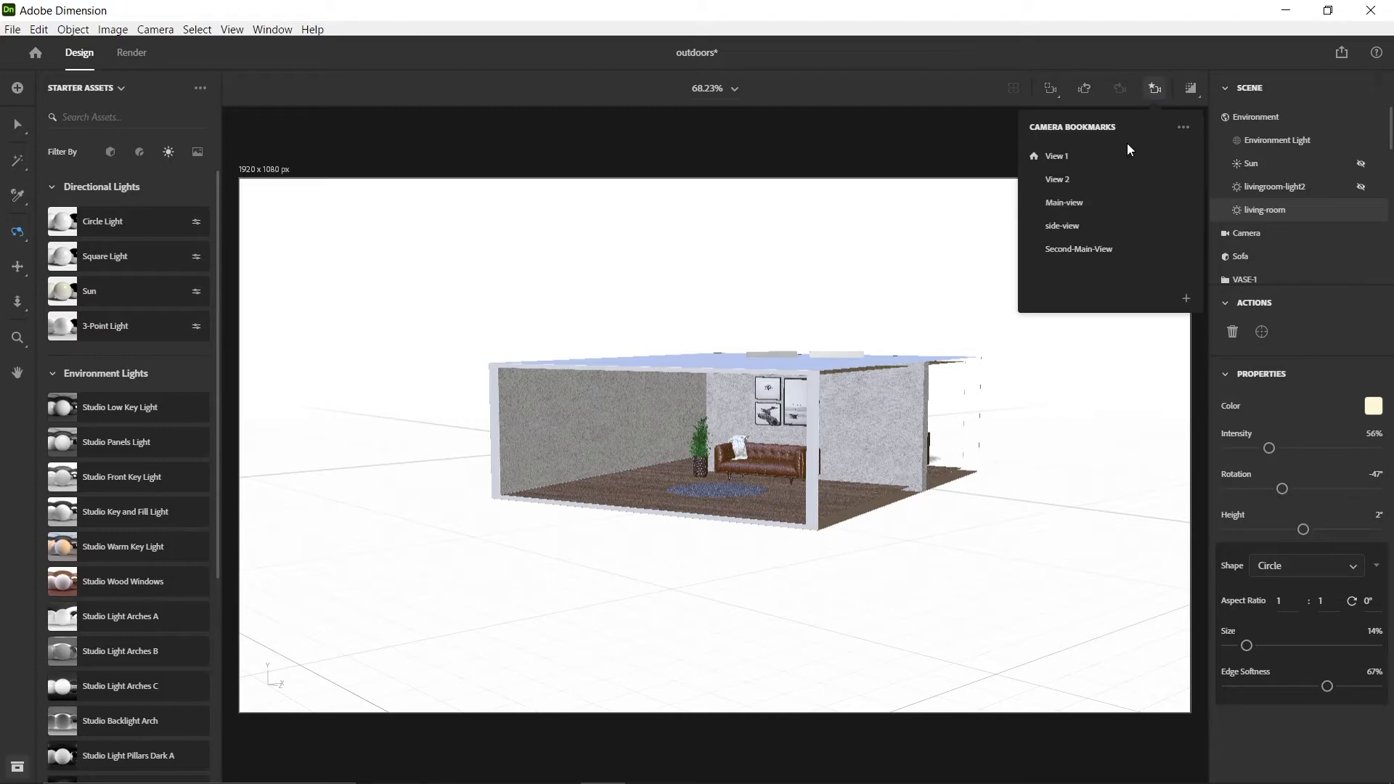
pyautogui.click(1065, 204)
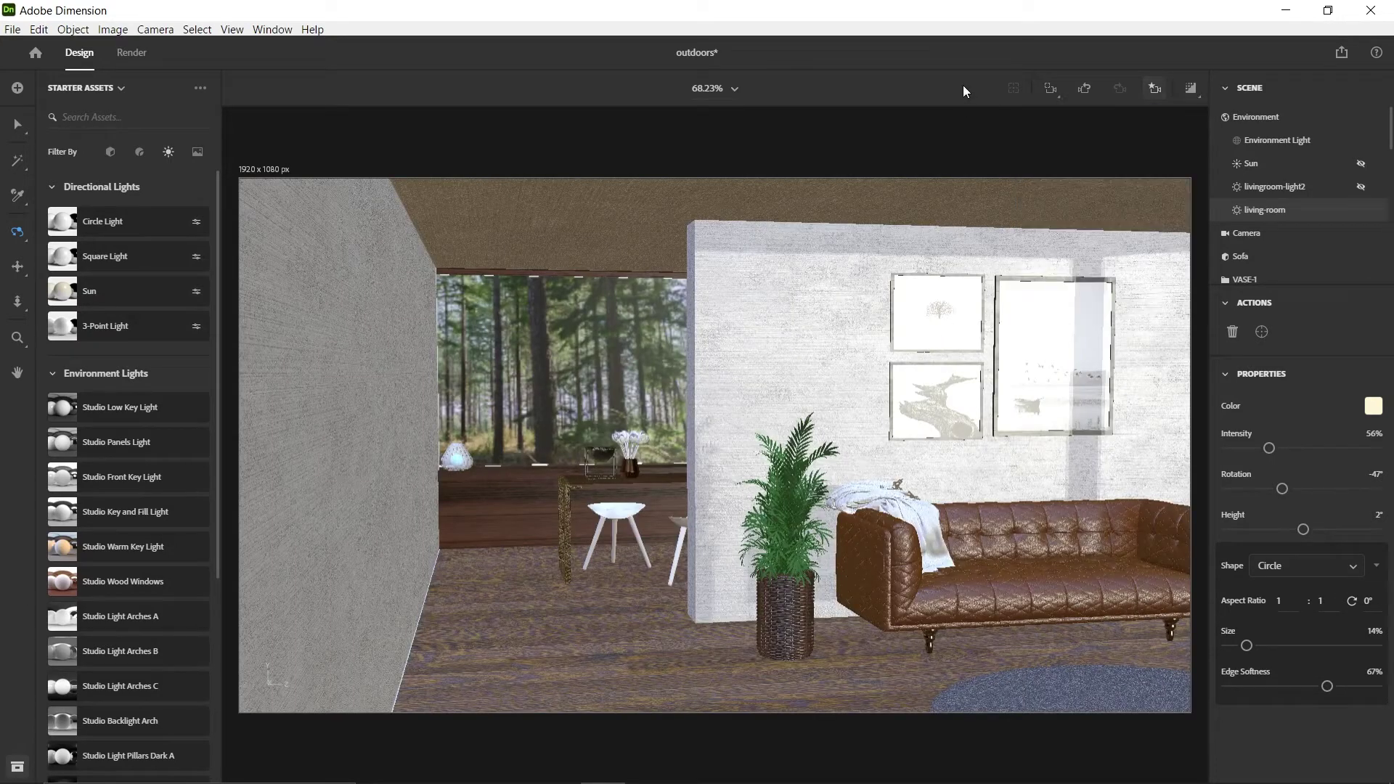
pyautogui.click(1174, 82)
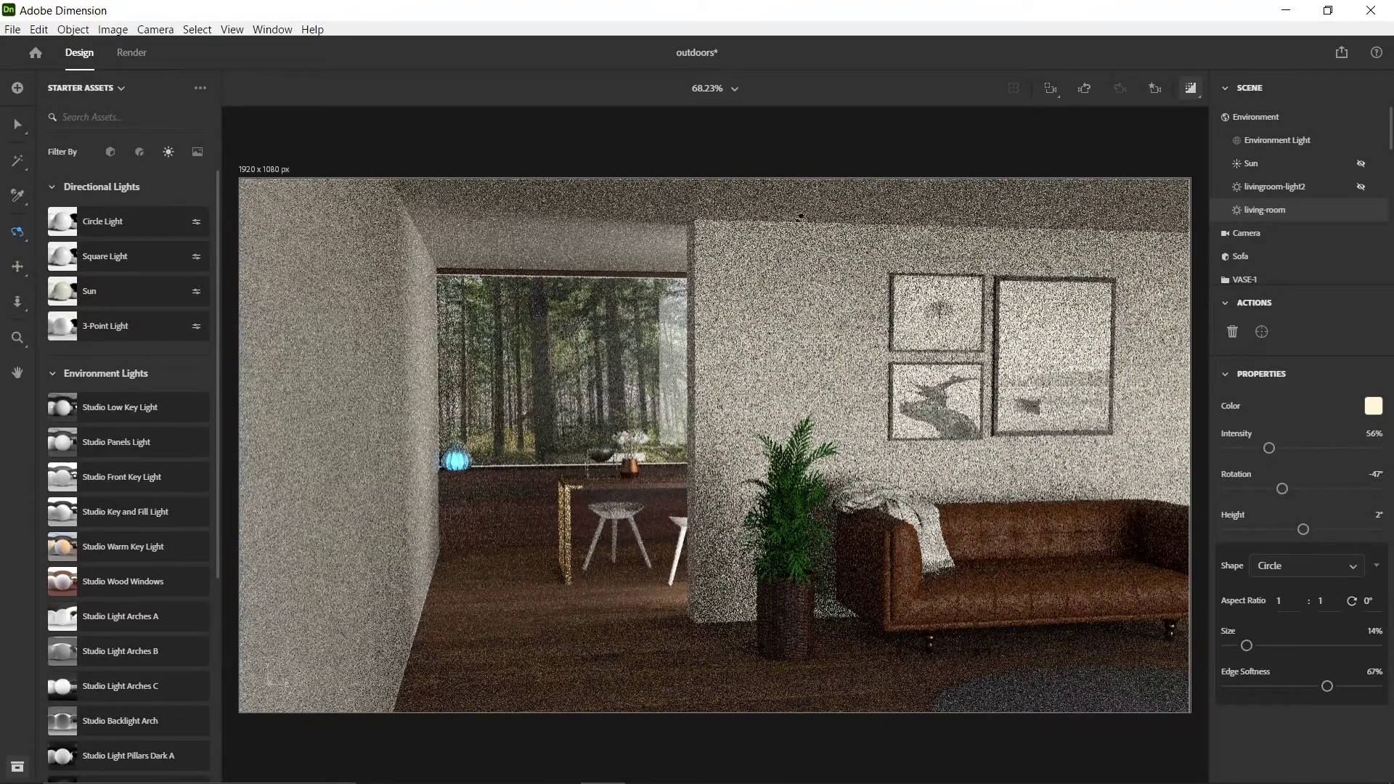
pyautogui.click(1191, 88)
# Unhide livingroom-light2 and check its light on the sofa wall and the house's shadow from above.
pyautogui.scroll(-5, 1033, 405)
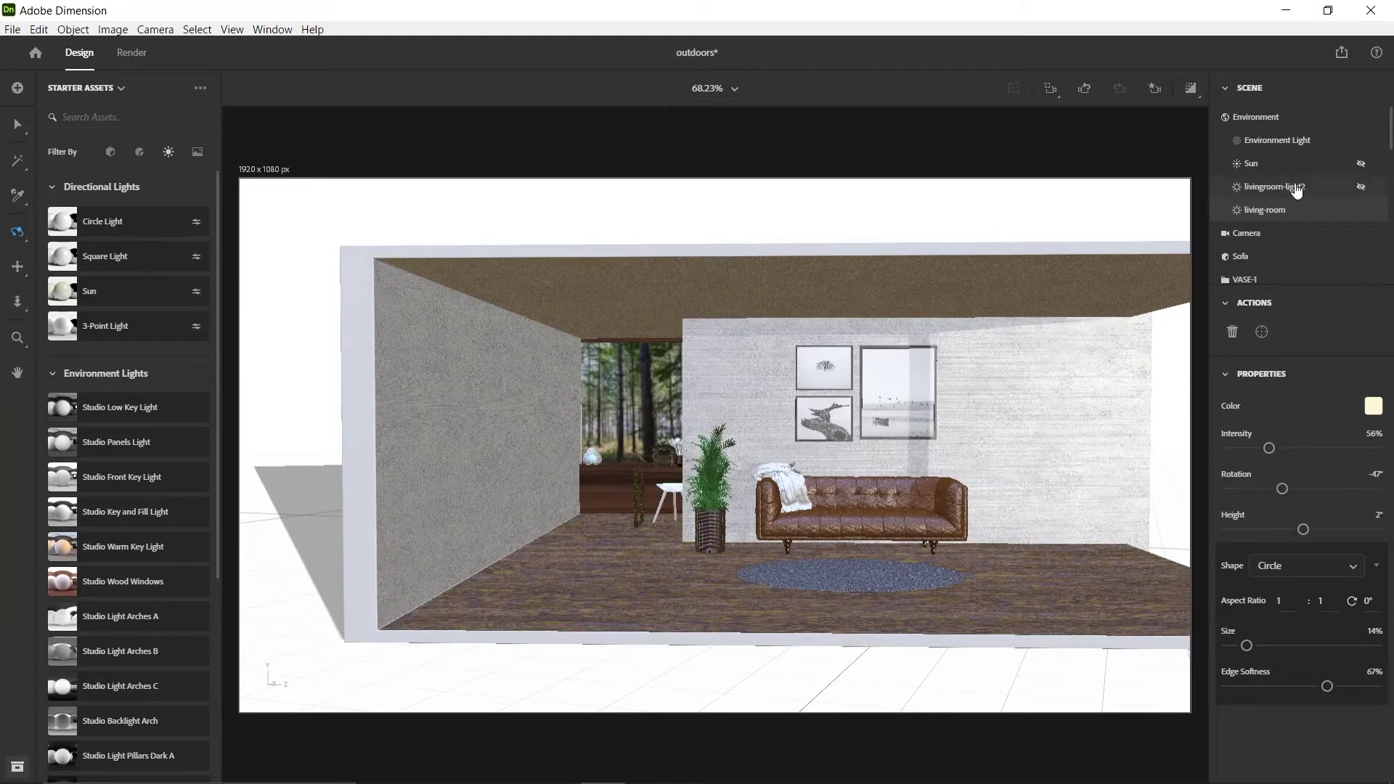
pyautogui.click(1362, 194)
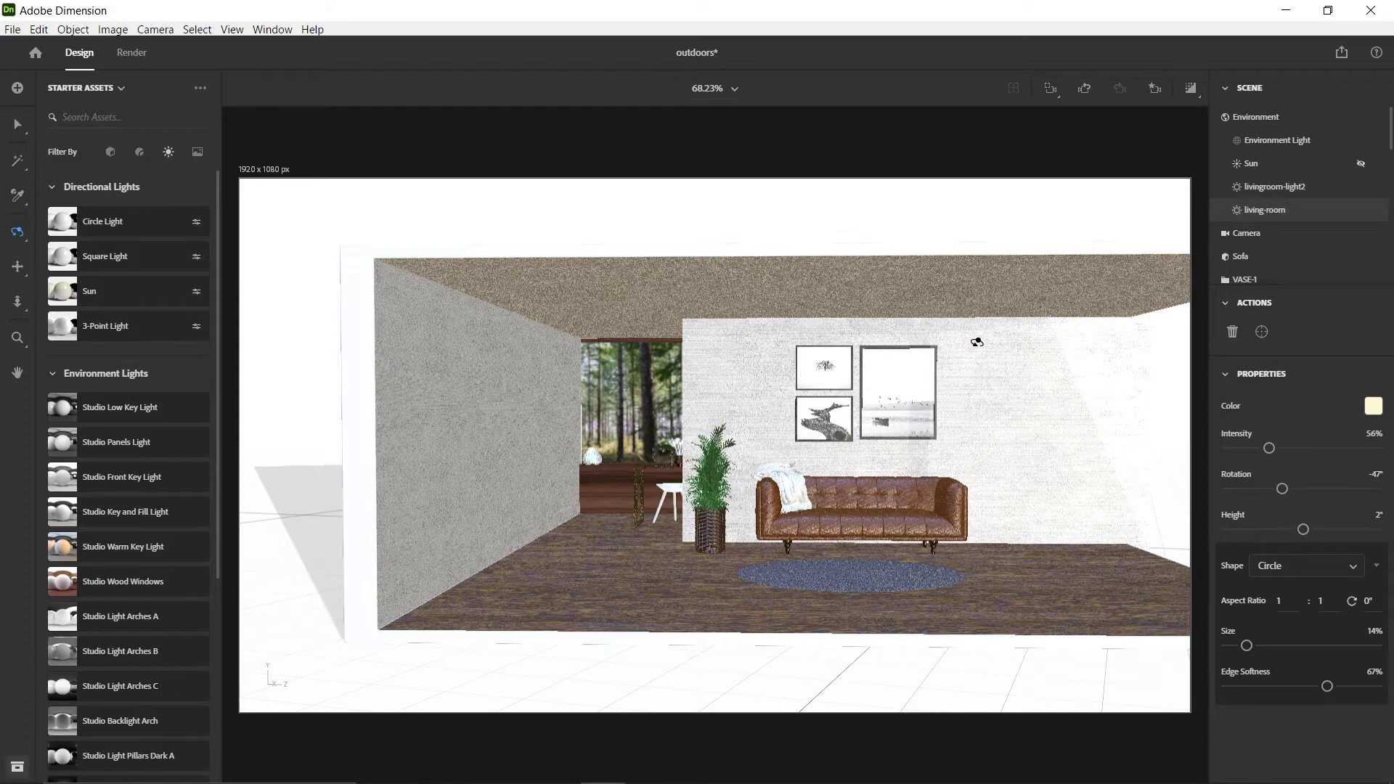
pyautogui.moveTo(977, 342); pyautogui.dragTo(781, 358)
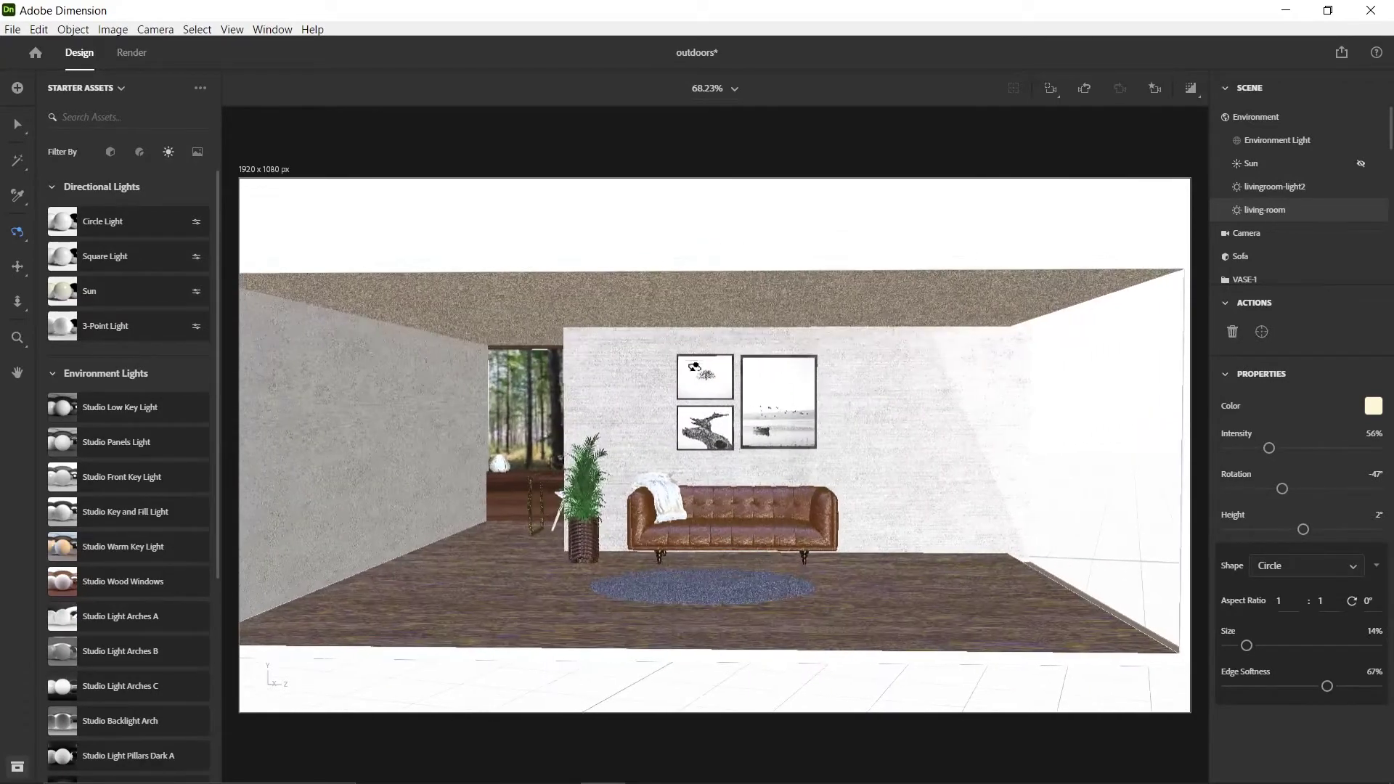
pyautogui.moveTo(571, 390); pyautogui.dragTo(730, 455)
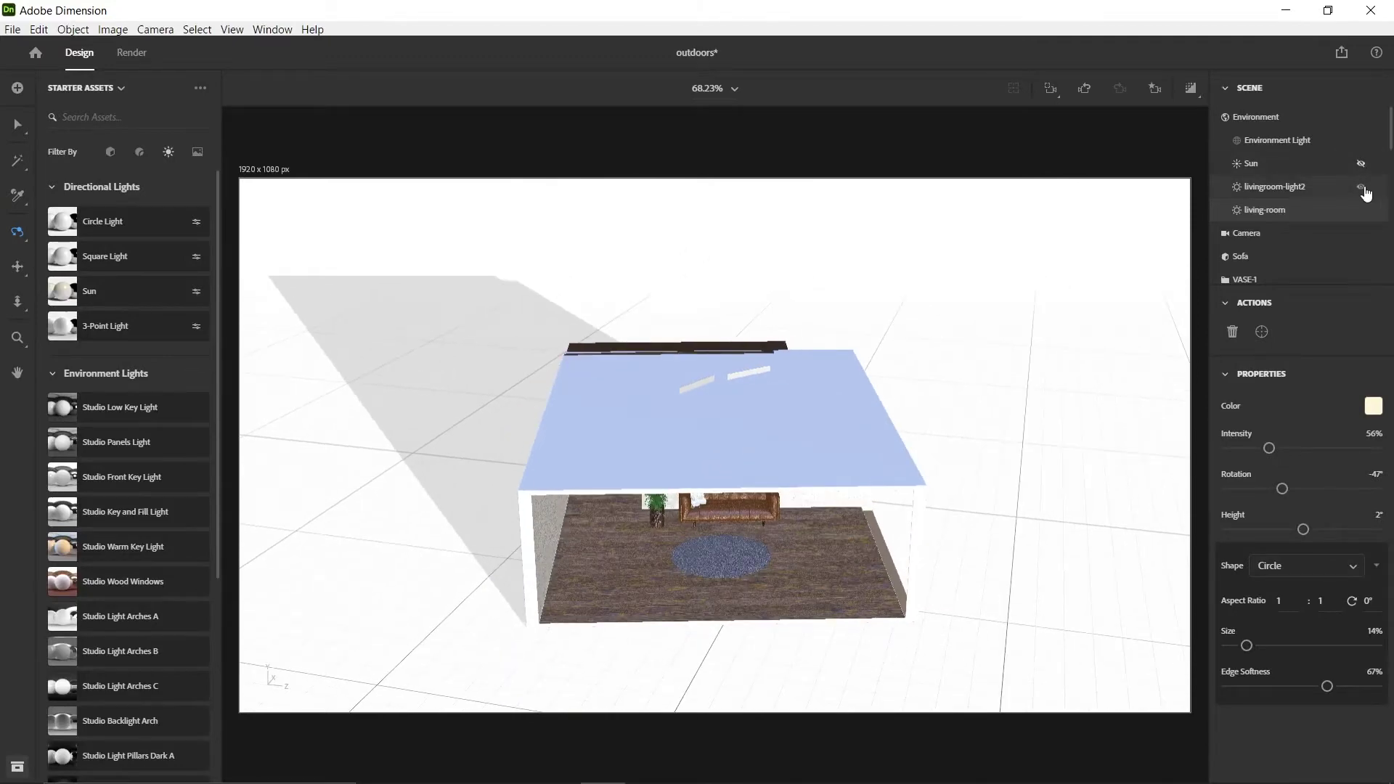
# Hide the living-room light and inspect the house from above, below and the front with only livingroom-light2 on.
pyautogui.click(1361, 210)
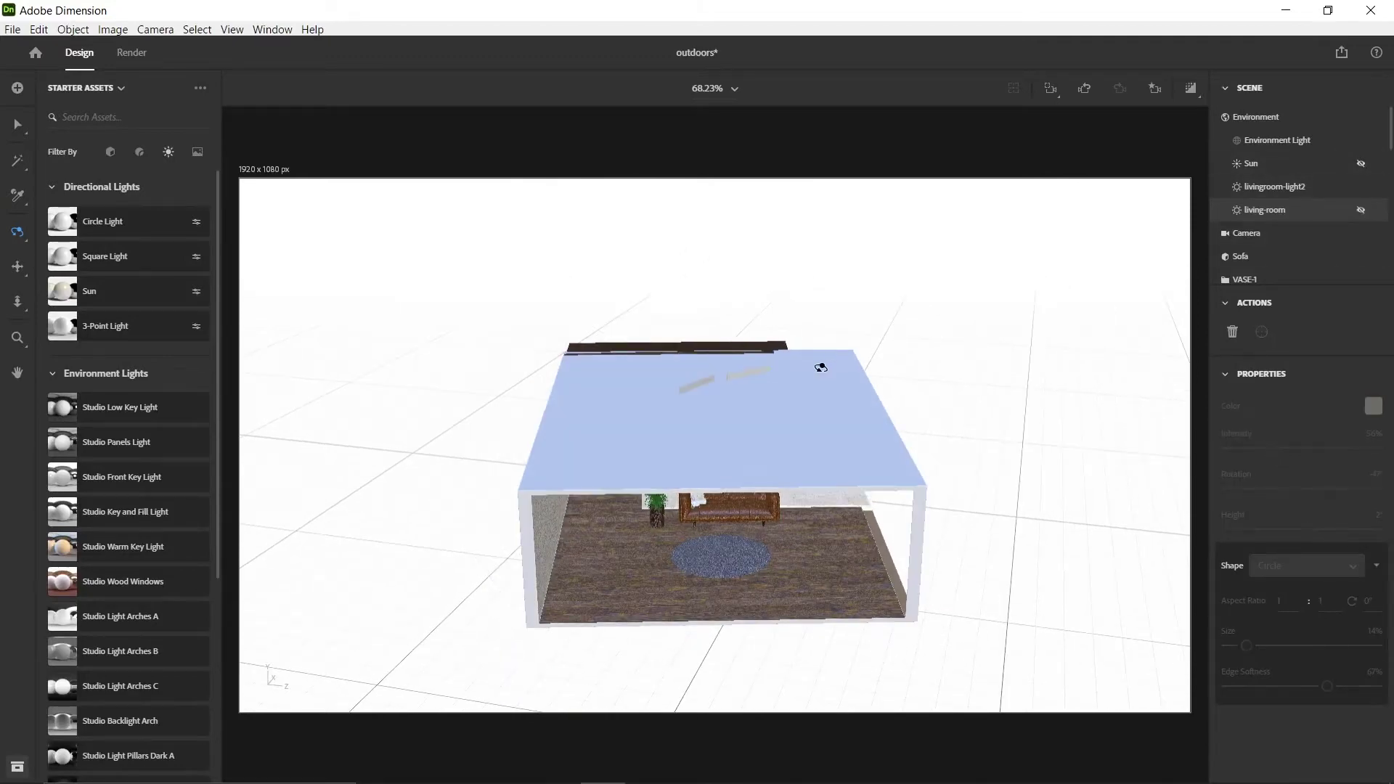
pyautogui.moveTo(818, 364); pyautogui.dragTo(748, 445)
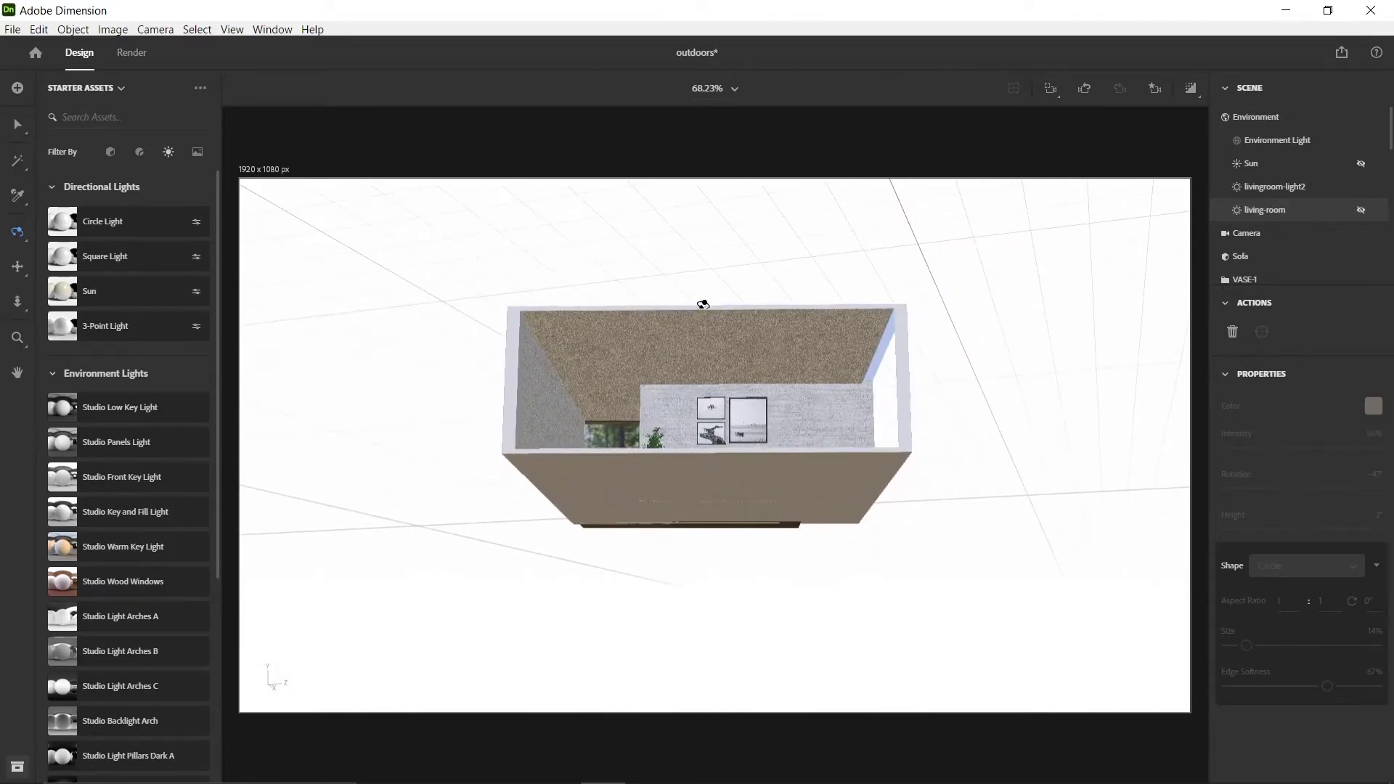
pyautogui.moveTo(708, 297); pyautogui.dragTo(664, 326)
pyautogui.moveTo(715, 487); pyautogui.dragTo(812, 315)
# Select livingroom-light2, view the house from above, and try a different rotation before restoring it to -59°.
pyautogui.click(1278, 189)
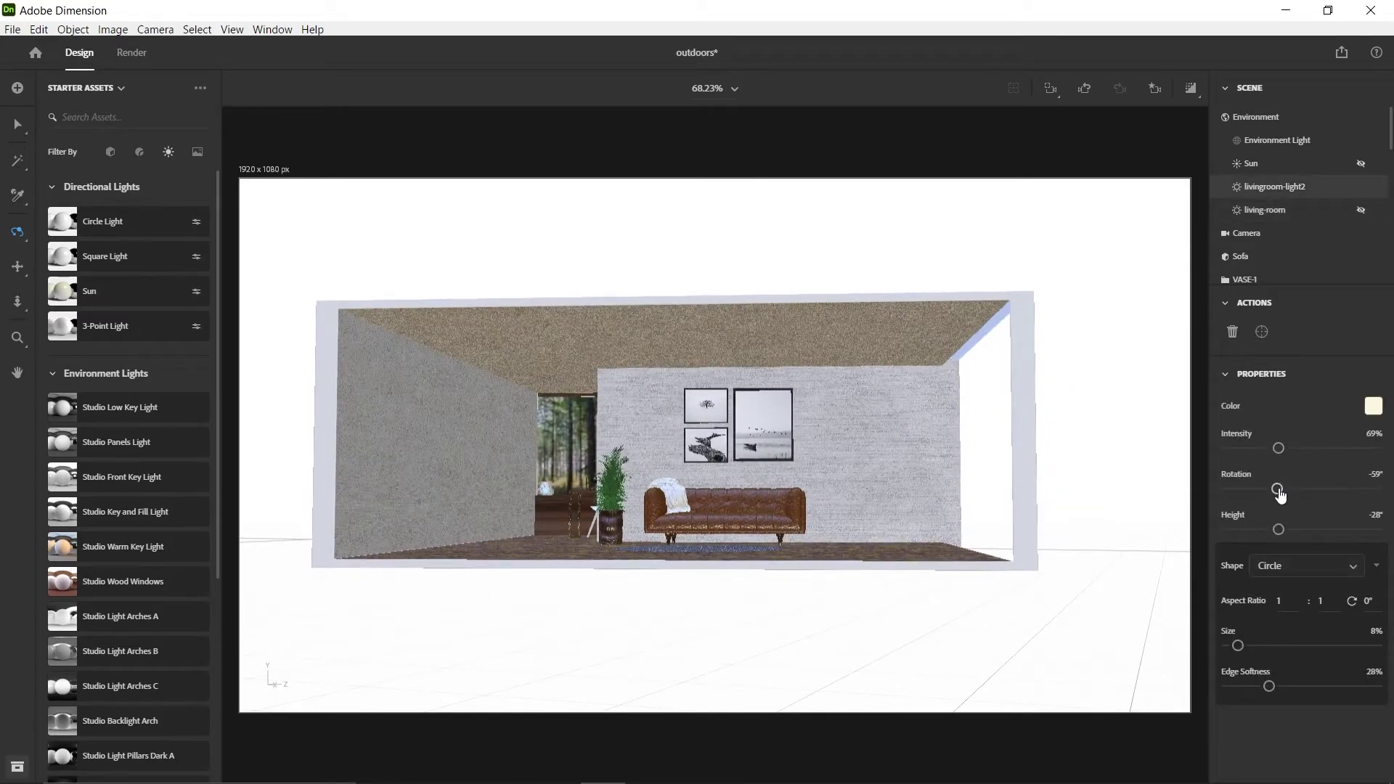
pyautogui.scroll(-3, 756, 443)
pyautogui.moveTo(755, 442); pyautogui.dragTo(749, 498)
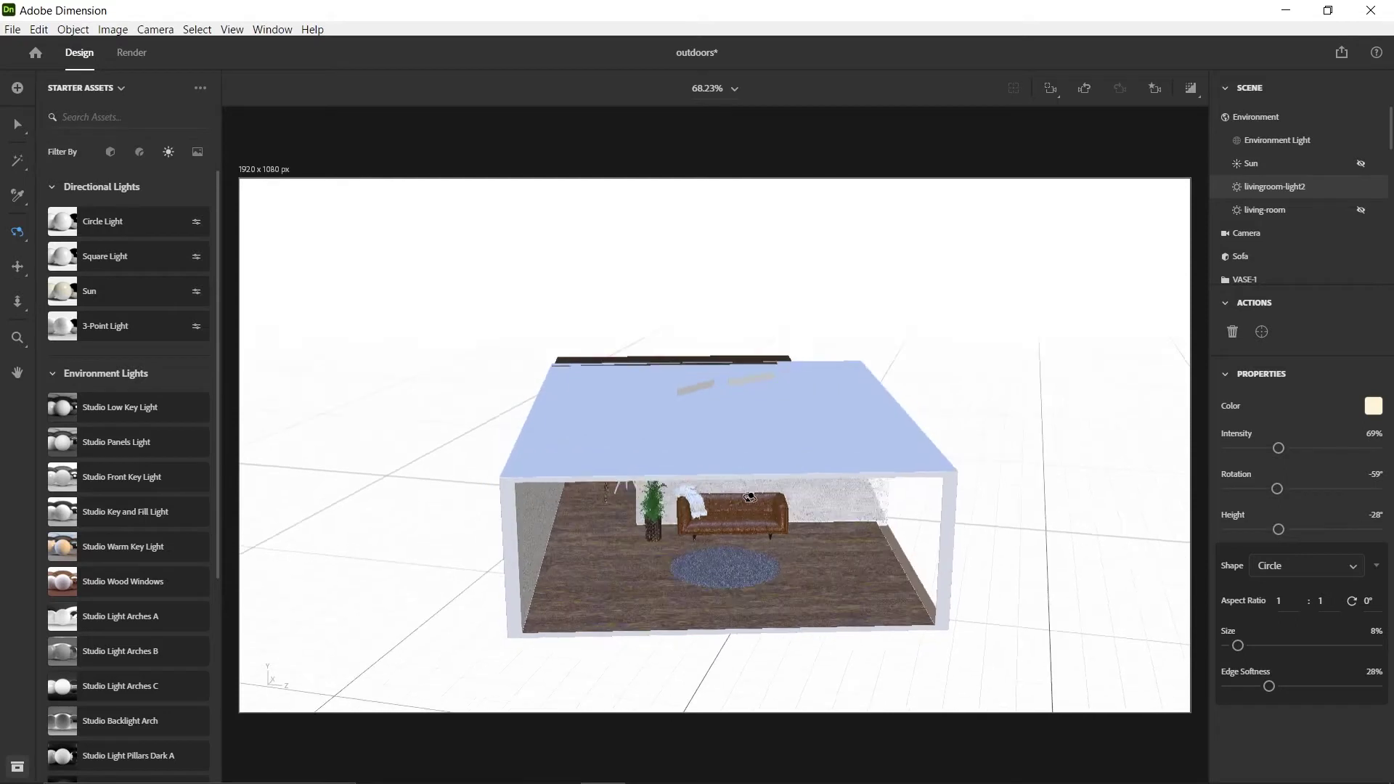
pyautogui.moveTo(809, 414); pyautogui.dragTo(1082, 537)
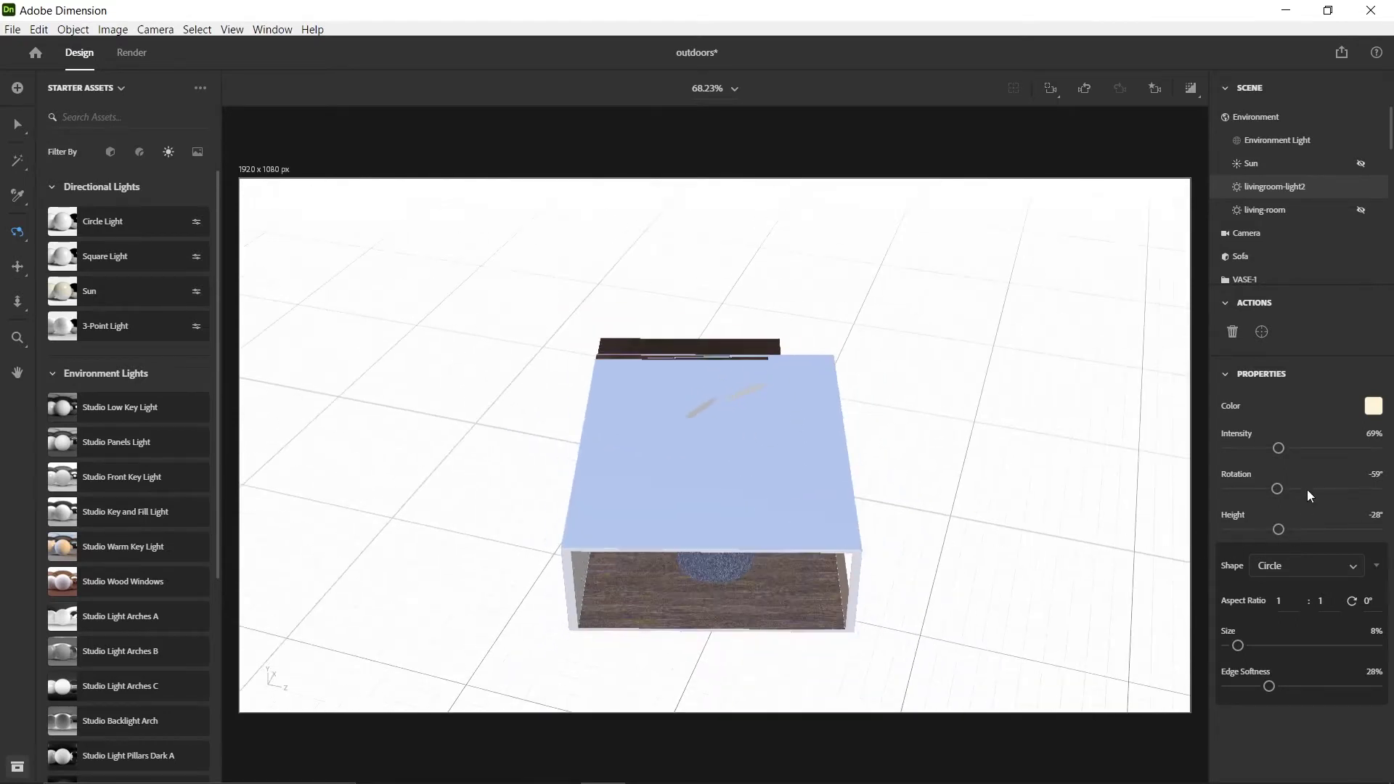
pyautogui.moveTo(1277, 489)
pyautogui.mouseDown()
pyautogui.moveTo(1349, 488)
pyautogui.moveTo(1274, 496)
pyautogui.moveTo(1287, 491)
pyautogui.mouseUp()
pyautogui.click(1374, 474)
pyautogui.press('Return')
# Try heights of -9° and 47° for livingroom-light2, checking the light from the front and above.
pyautogui.moveTo(784, 537); pyautogui.dragTo(756, 496)
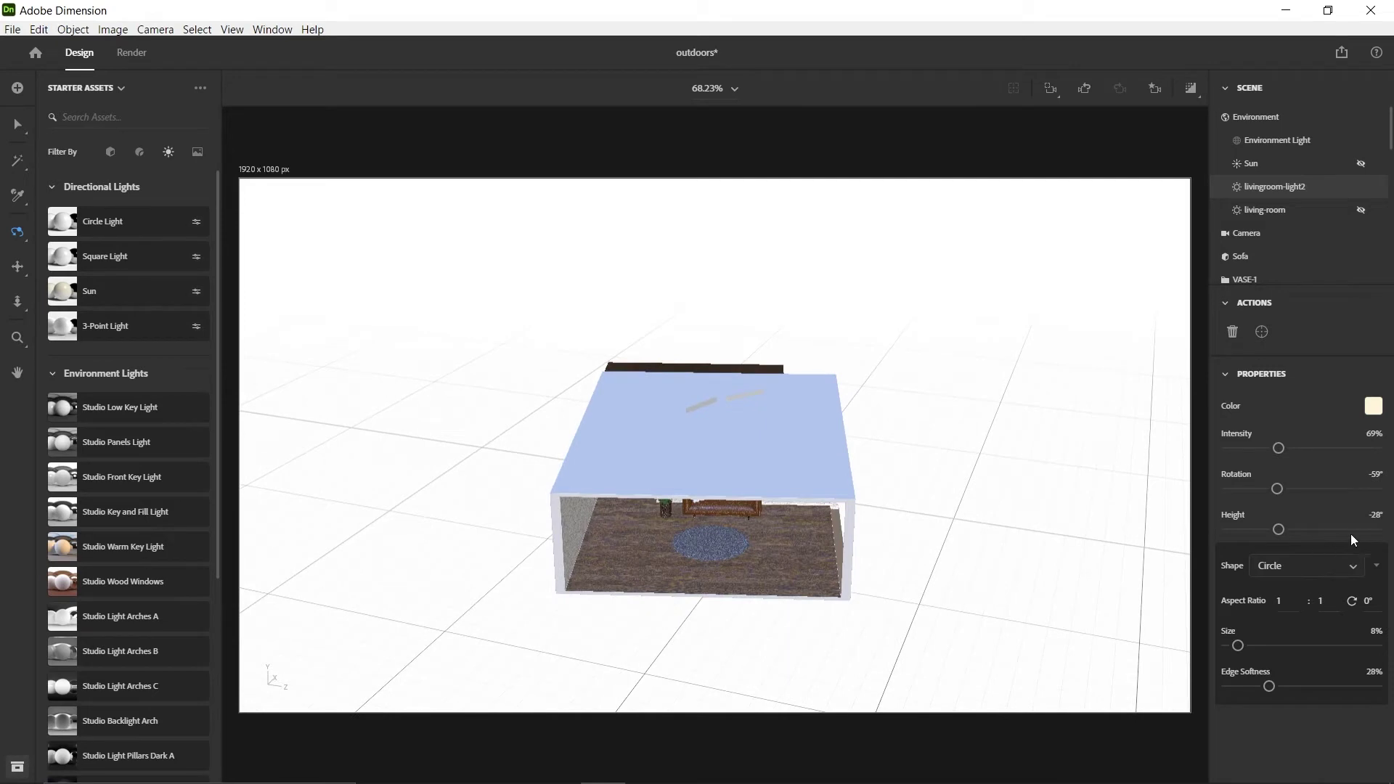
pyautogui.moveTo(826, 532); pyautogui.dragTo(834, 482)
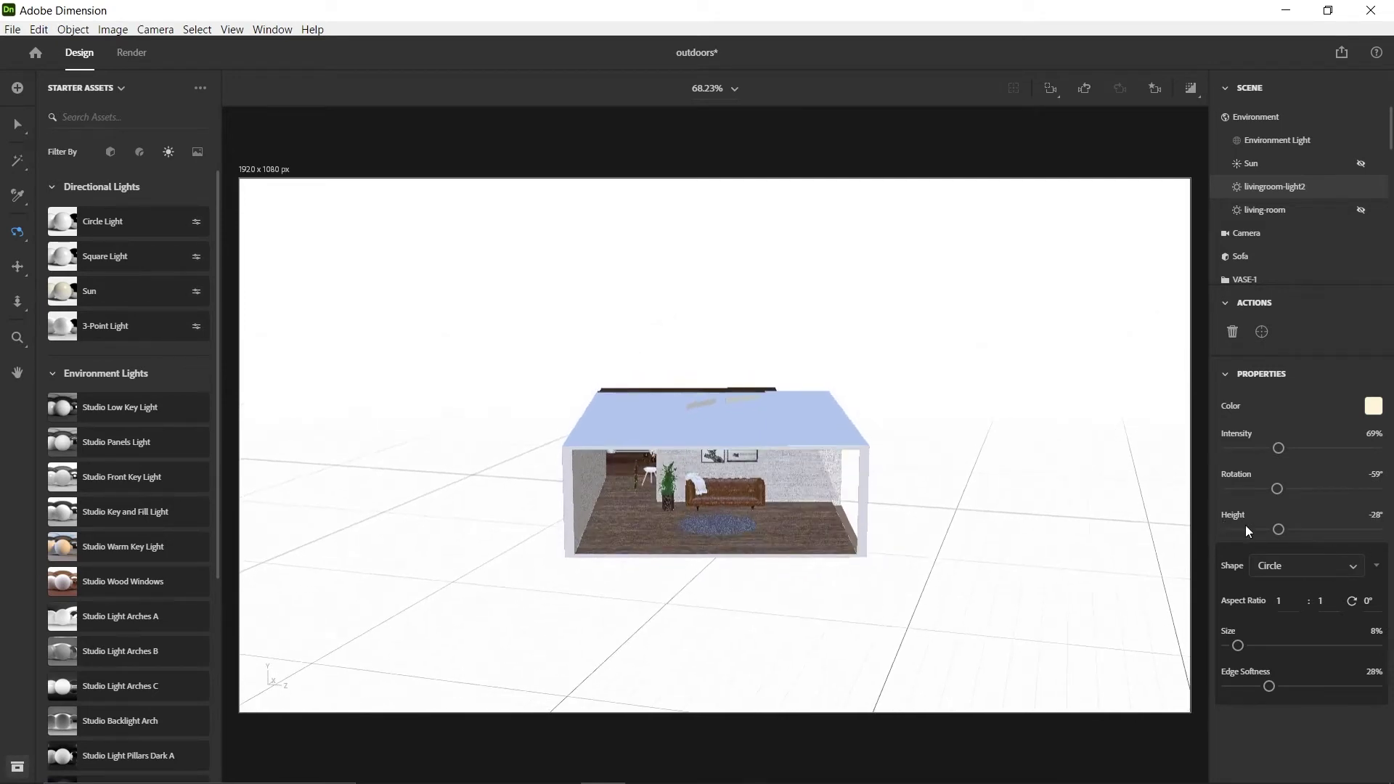
pyautogui.moveTo(1278, 535)
pyautogui.mouseDown()
pyautogui.moveTo(1310, 533)
pyautogui.moveTo(1293, 527)
pyautogui.mouseUp()
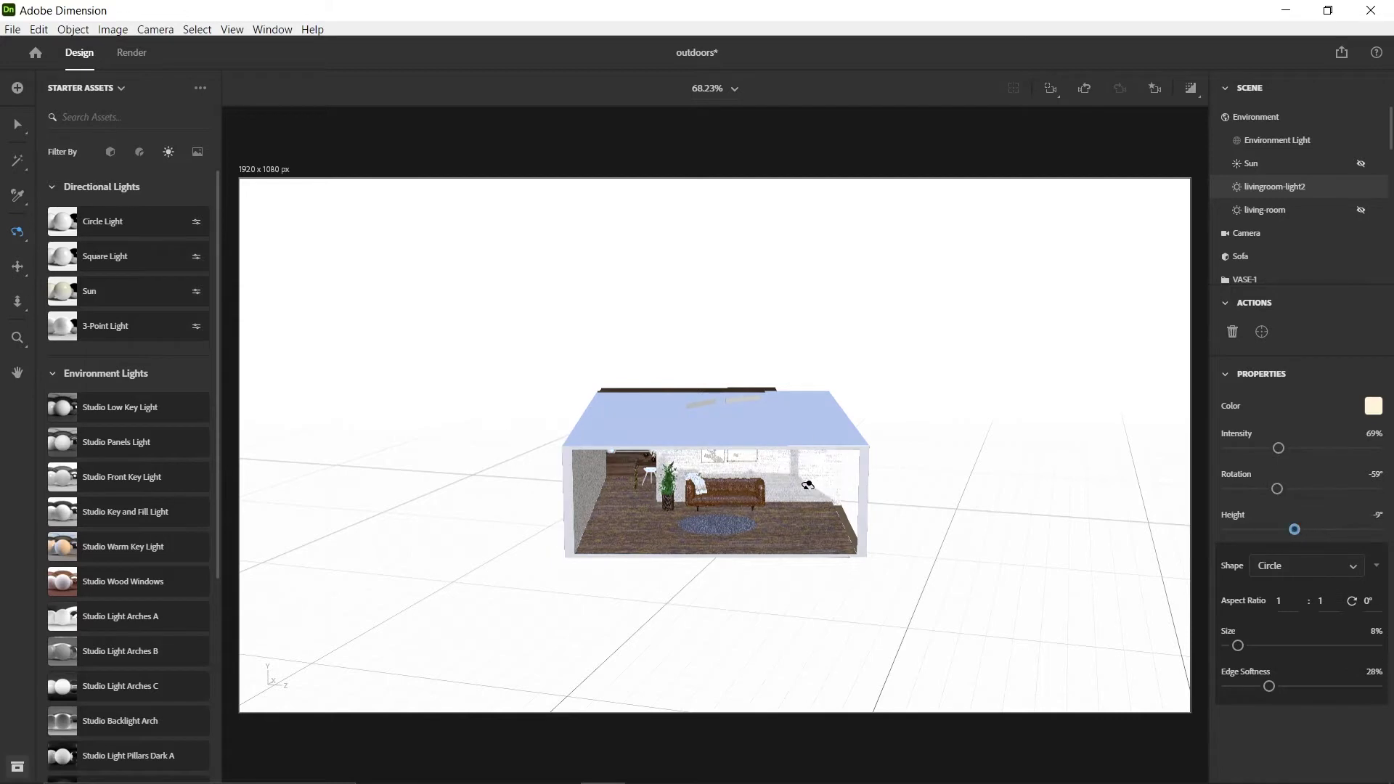
pyautogui.moveTo(807, 485); pyautogui.dragTo(796, 533)
pyautogui.moveTo(1297, 526); pyautogui.dragTo(1341, 530)
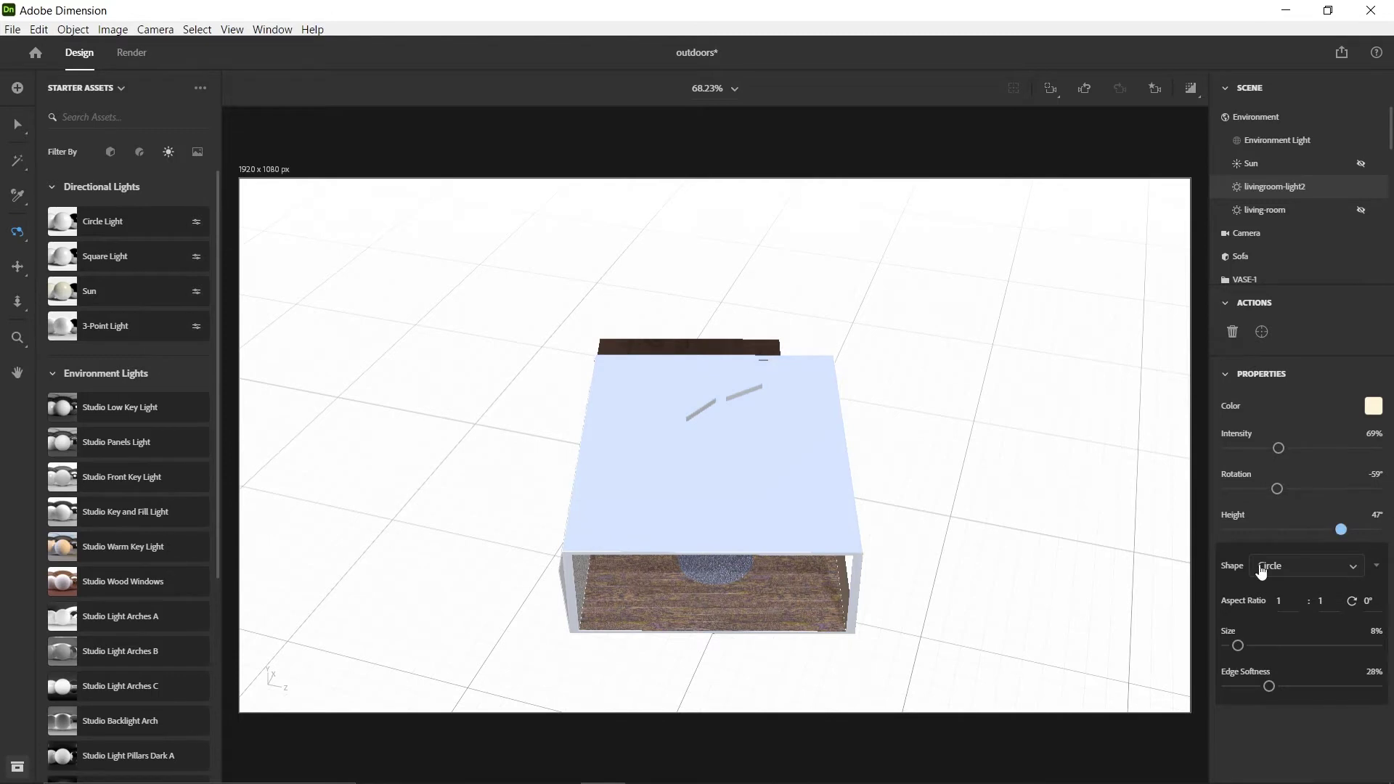
# Try heights of 24° and 5° for livingroom-light2 and examine the light on the sofa wall.
pyautogui.moveTo(900, 606); pyautogui.dragTo(802, 552)
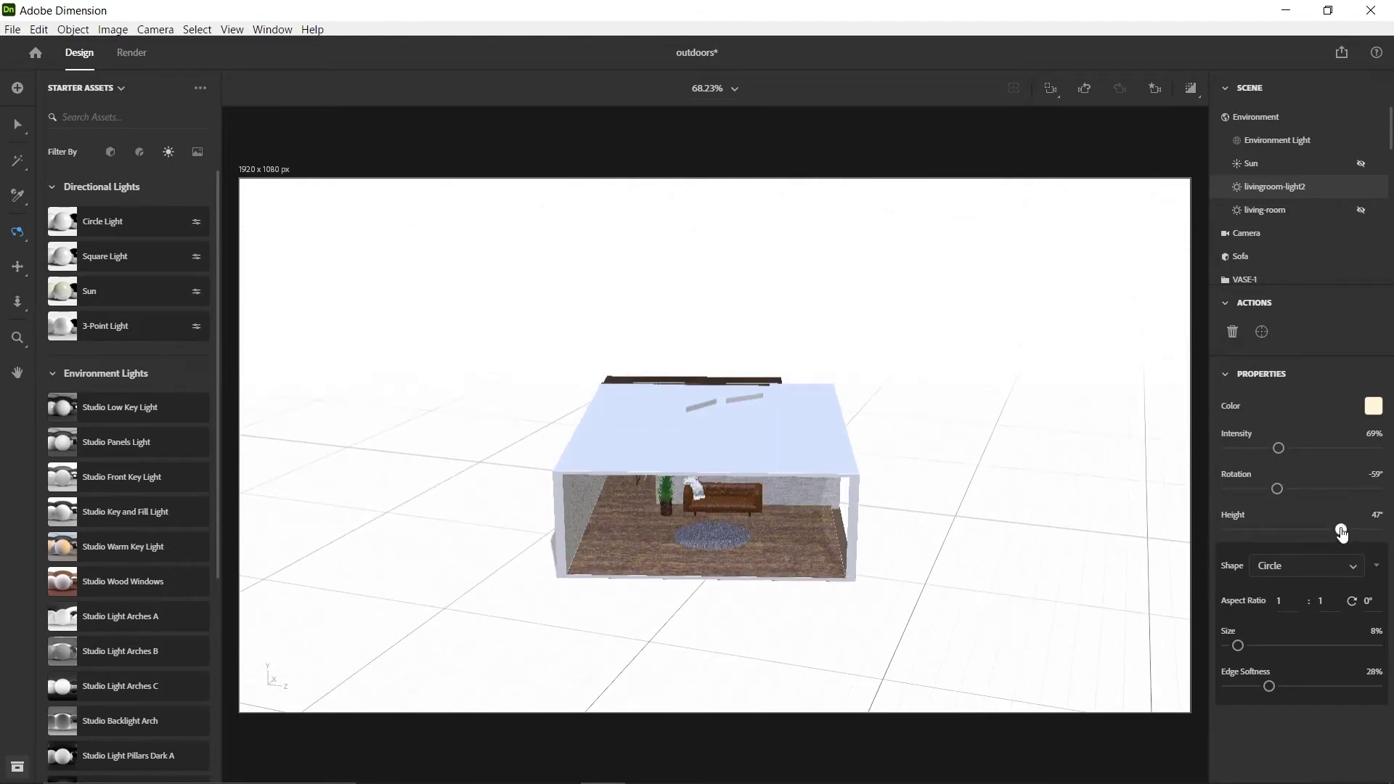
pyautogui.moveTo(1342, 533); pyautogui.dragTo(1320, 533)
pyautogui.moveTo(911, 535); pyautogui.dragTo(918, 488)
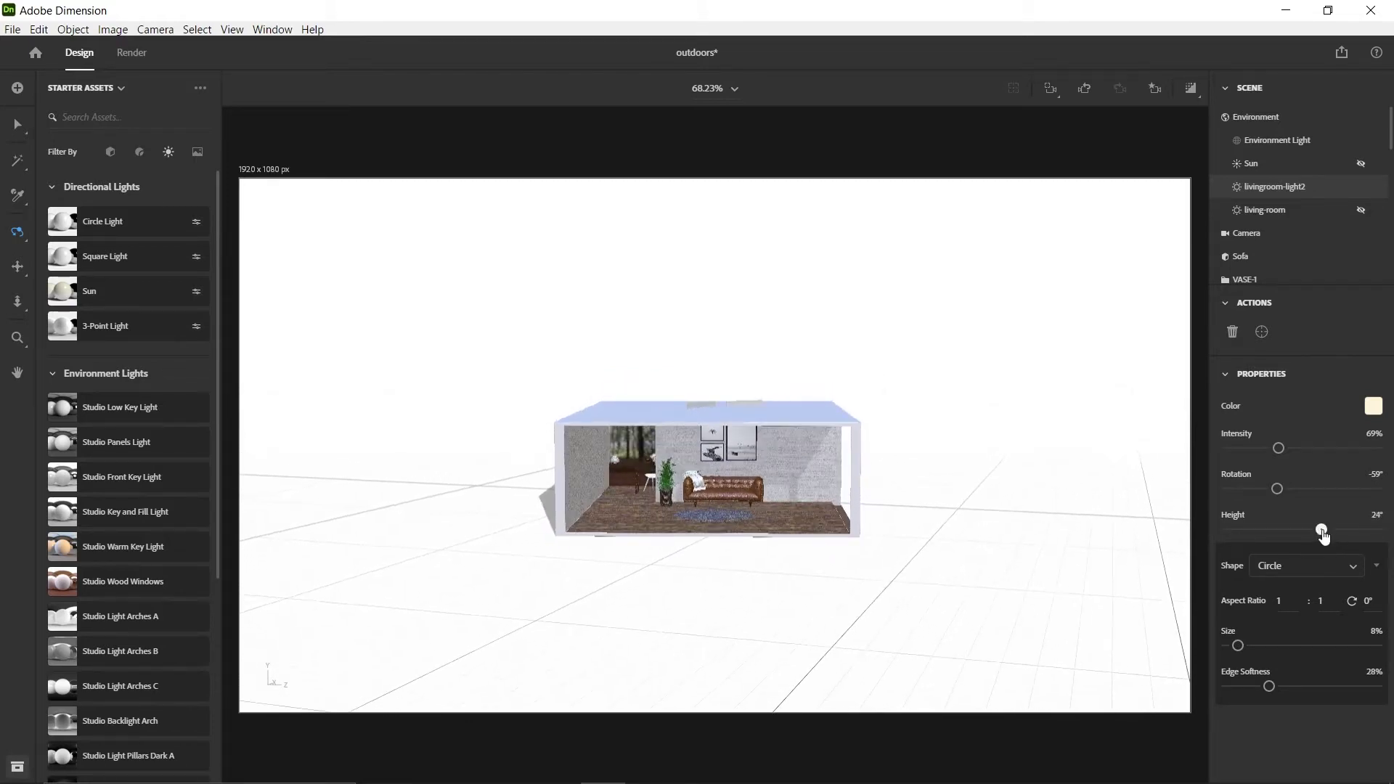
pyautogui.moveTo(1320, 531); pyautogui.dragTo(1306, 532)
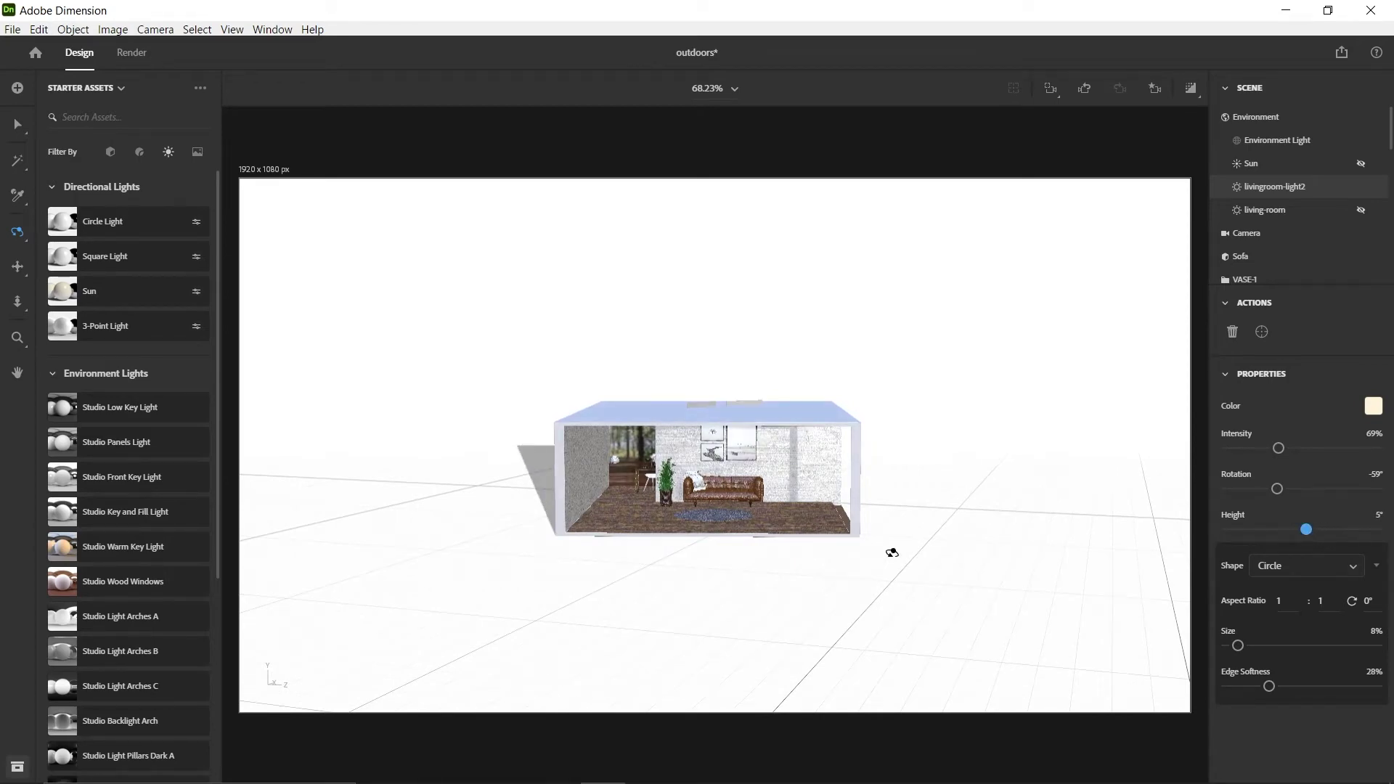
pyautogui.moveTo(893, 553); pyautogui.dragTo(667, 450)
pyautogui.scroll(3, 735, 485)
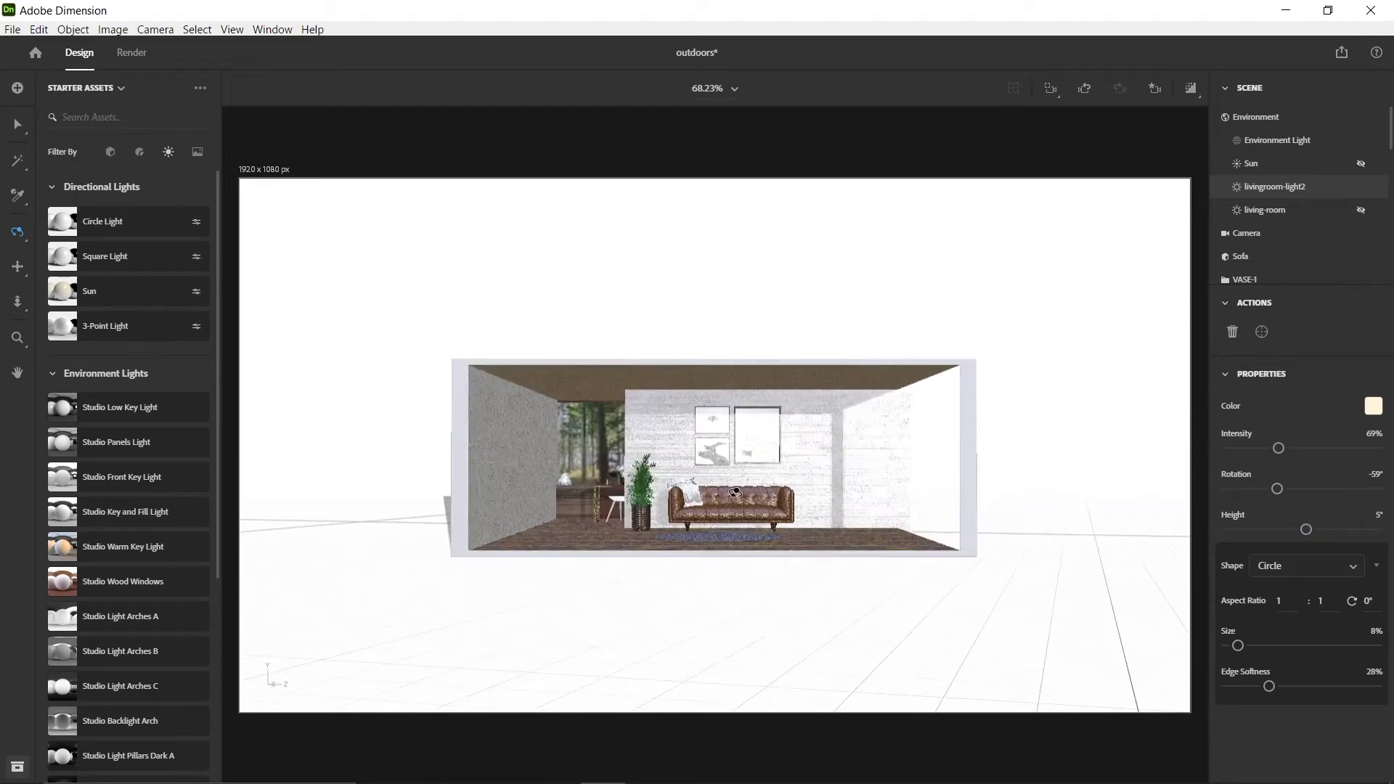
# Try a height of about -10° for livingroom-light2, and restore its height to -28° and rotation to -59°.
pyautogui.moveTo(1307, 532); pyautogui.dragTo(1295, 532)
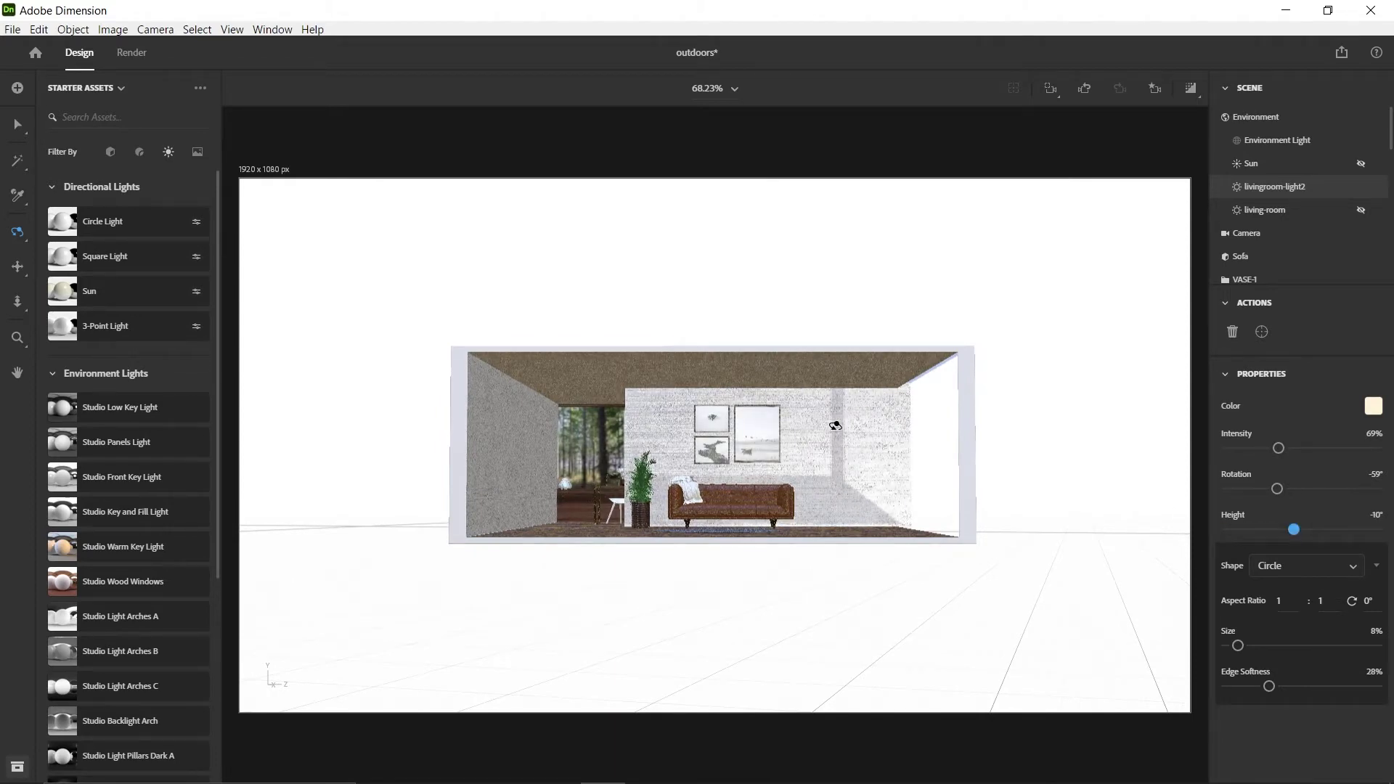
pyautogui.moveTo(1132, 543); pyautogui.dragTo(1198, 583)
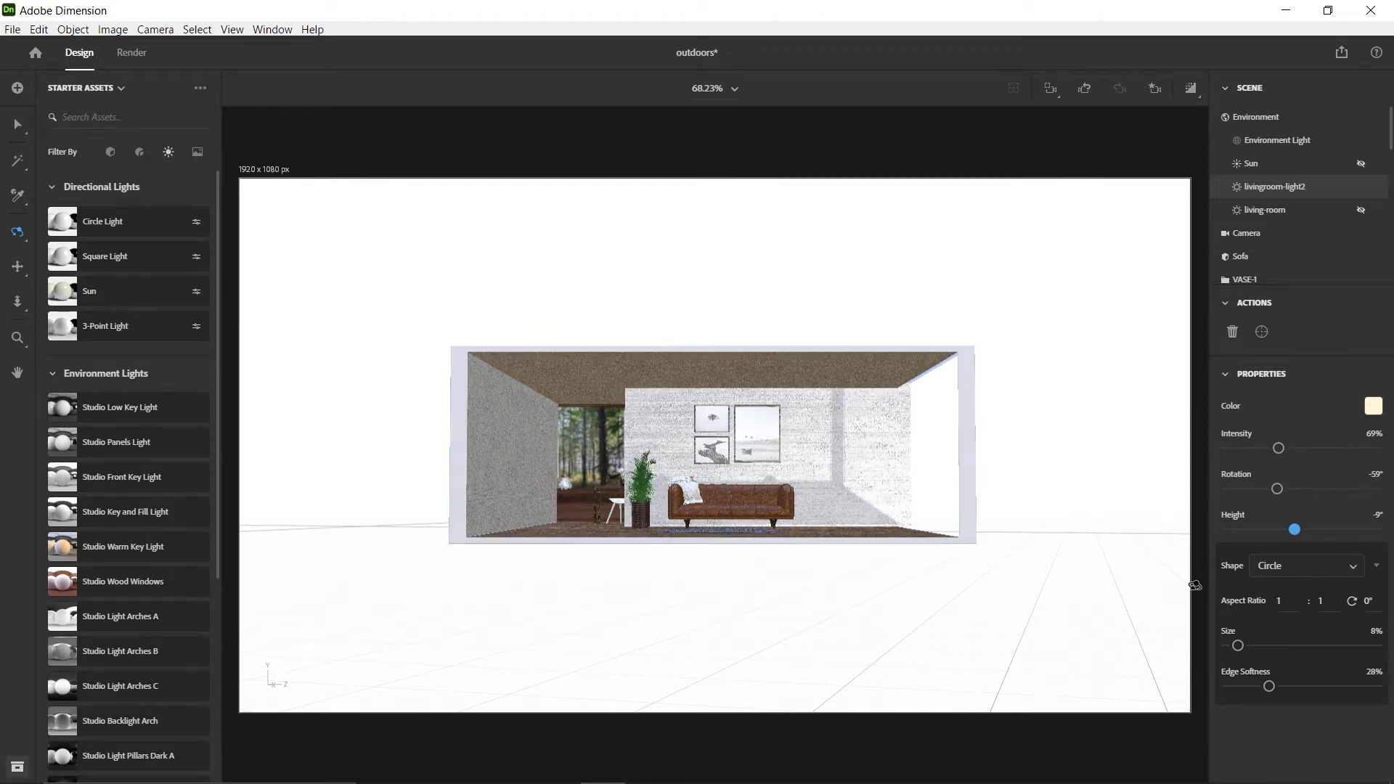
pyautogui.moveTo(1197, 583); pyautogui.dragTo(970, 609)
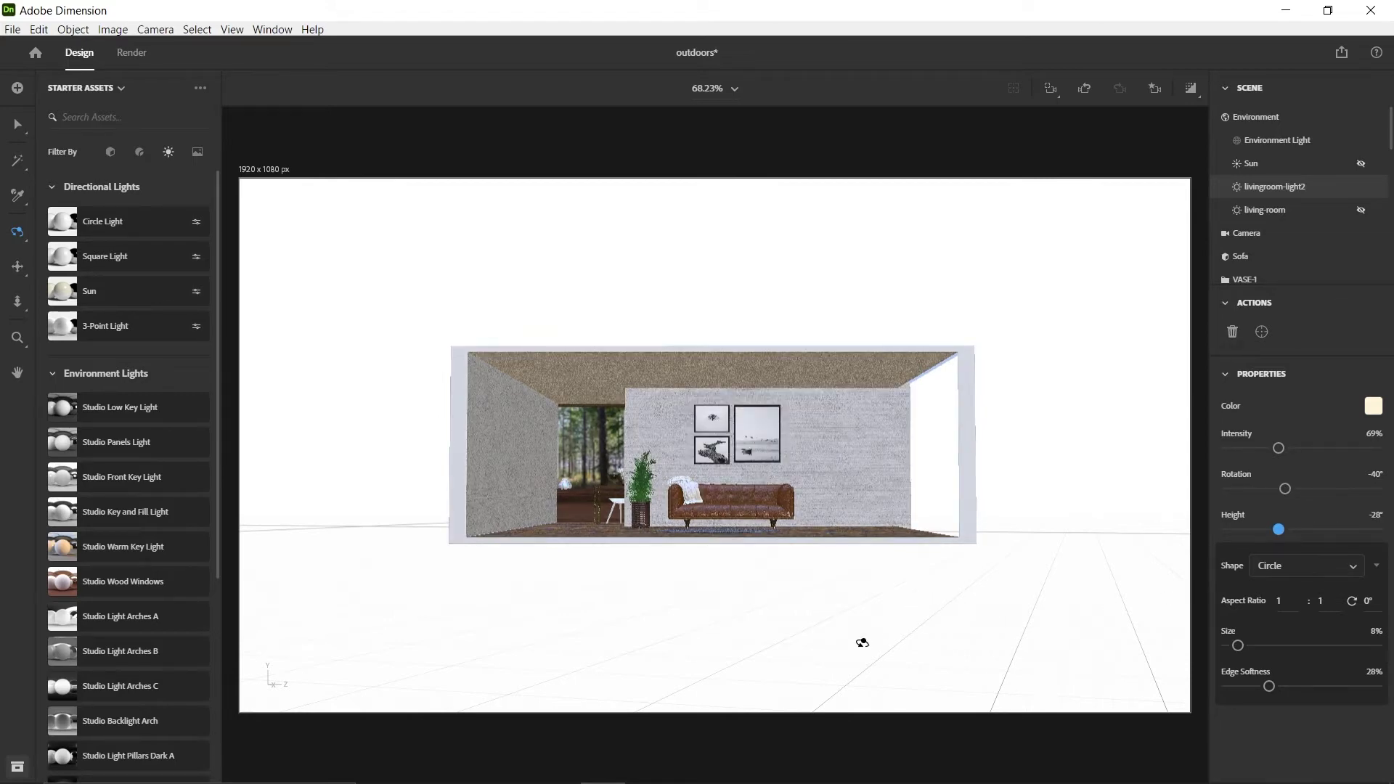
pyautogui.moveTo(862, 642); pyautogui.dragTo(879, 613)
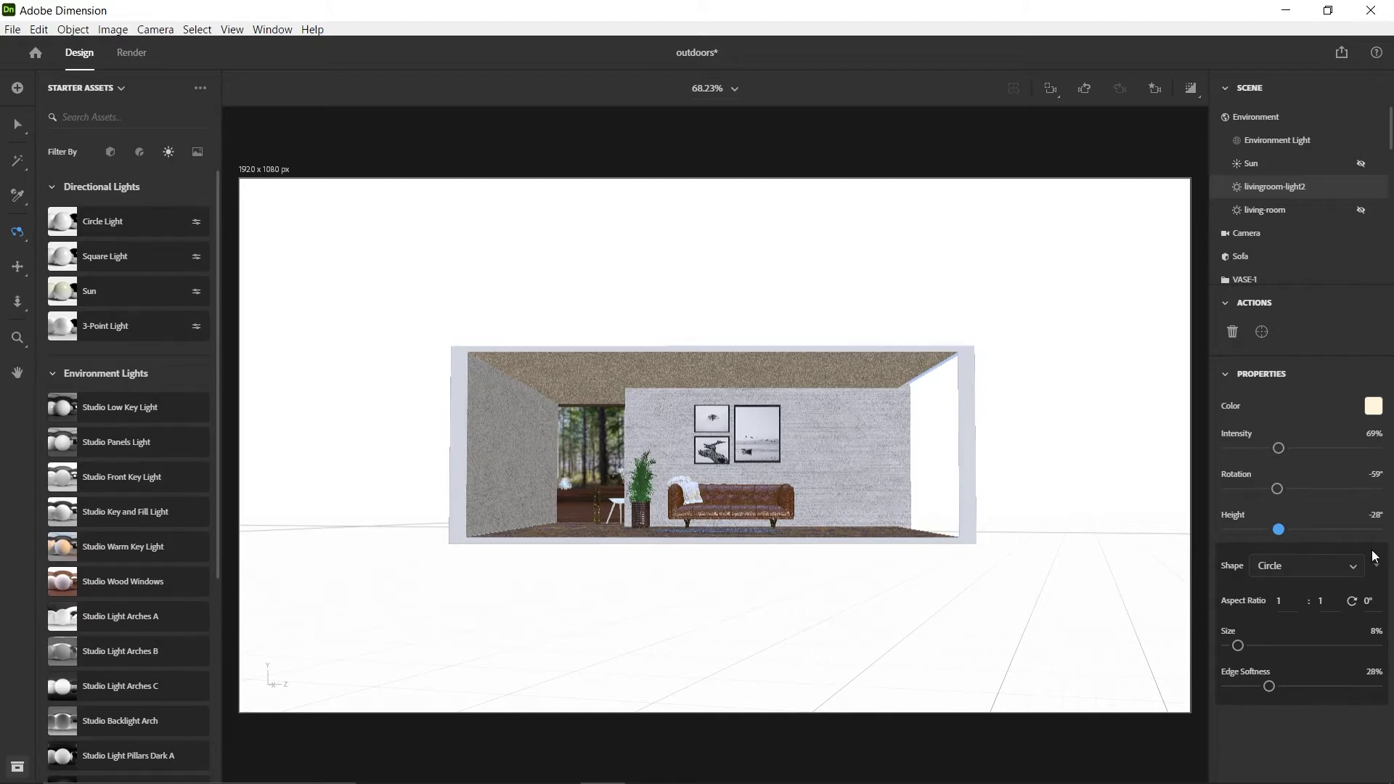
pyautogui.moveTo(771, 401); pyautogui.dragTo(960, 171)
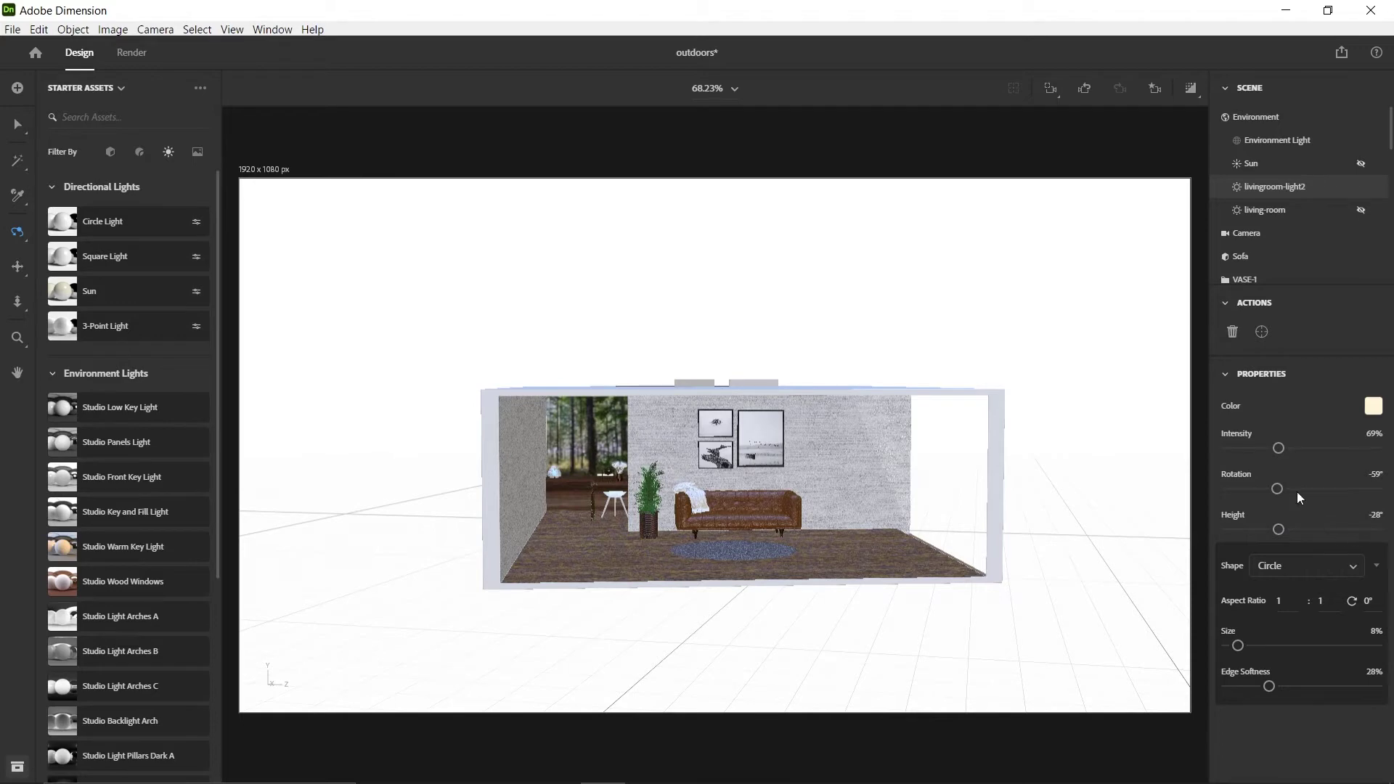
# Return to the Main-view camera bookmark, examine livingroom-light2 in the render preview, and unhide the living-room light.
pyautogui.click(1155, 88)
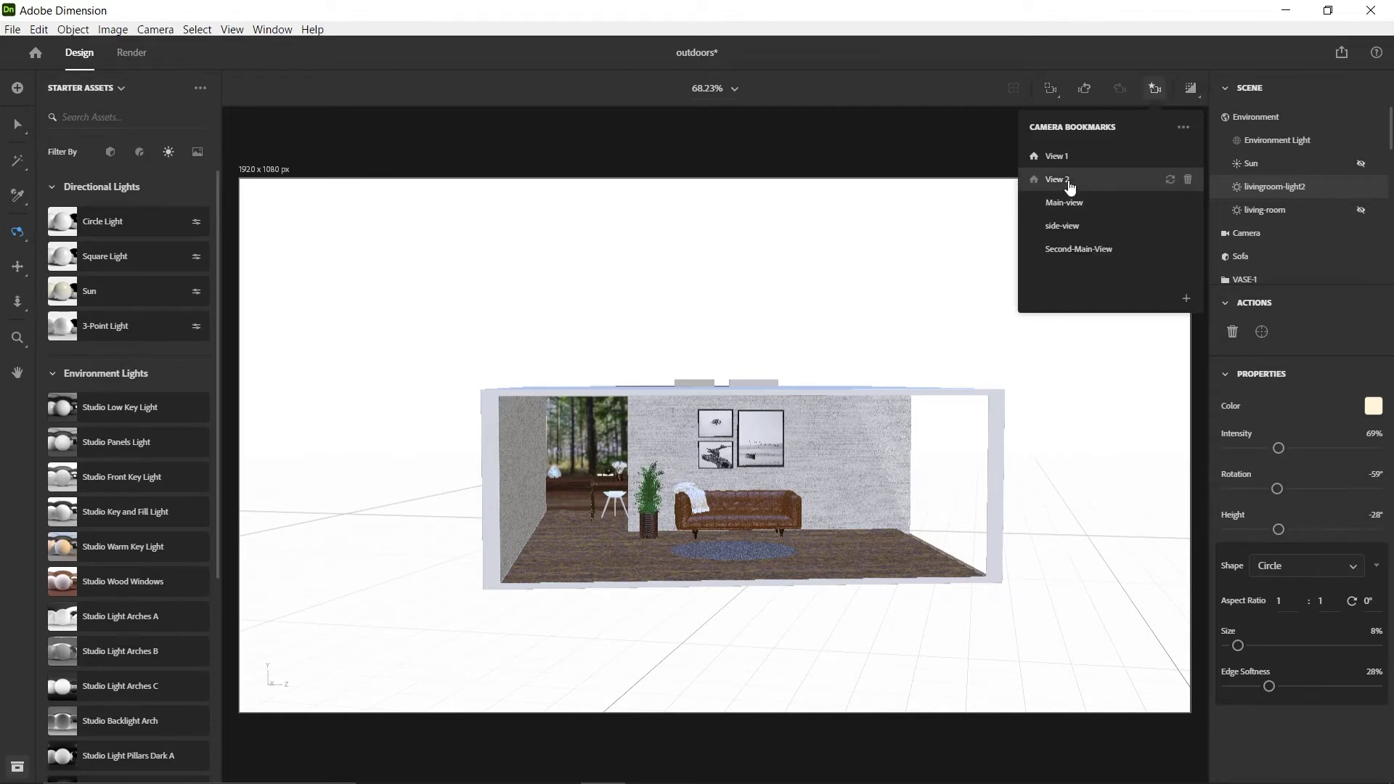
pyautogui.click(1065, 204)
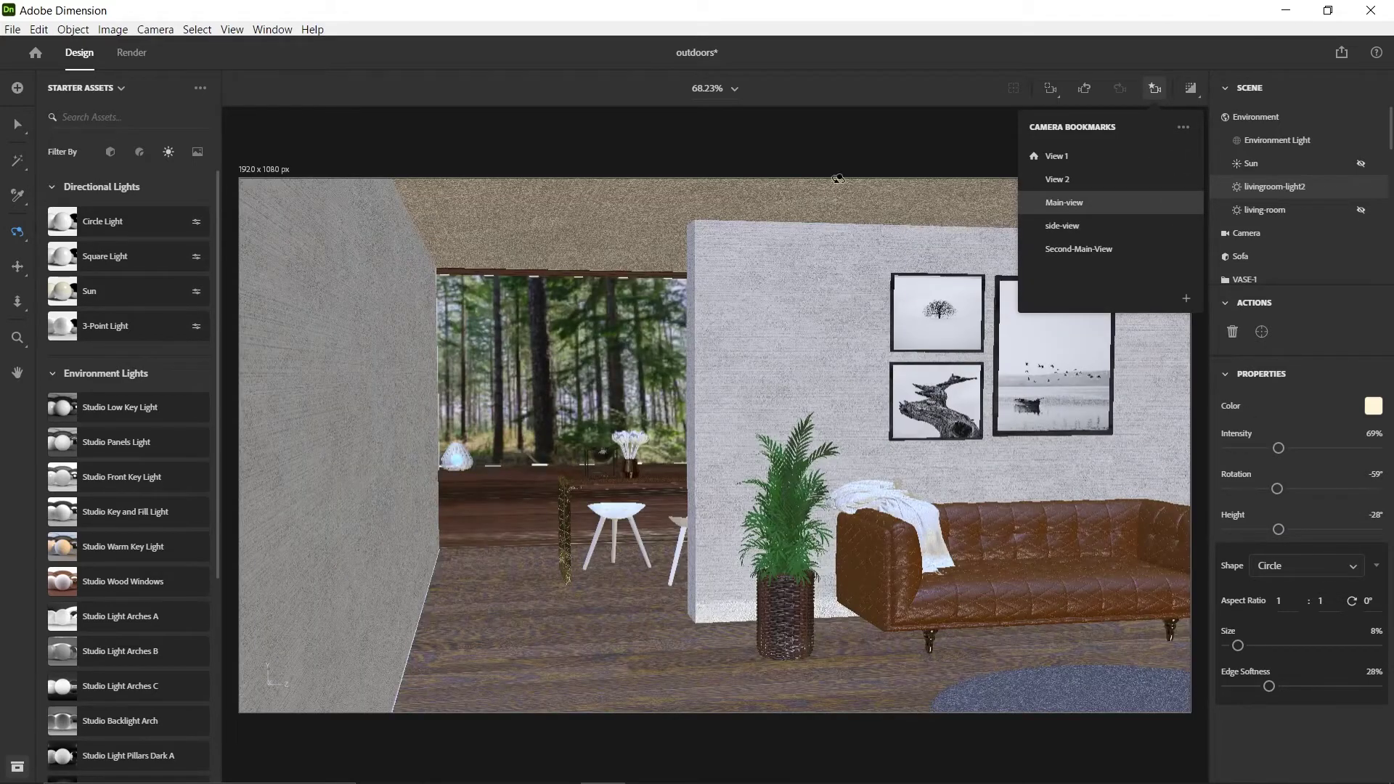
pyautogui.moveTo(898, 131); pyautogui.dragTo(1002, 146)
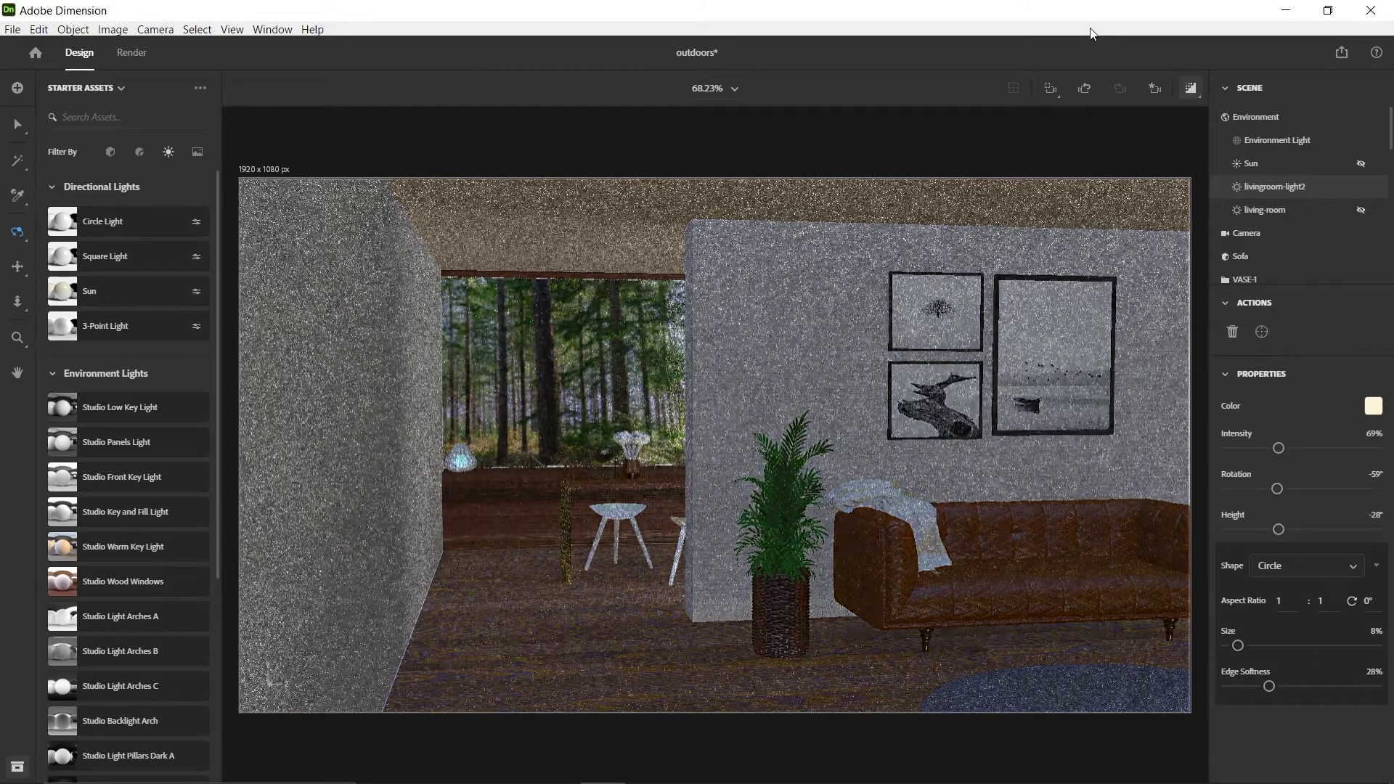
pyautogui.click(1361, 210)
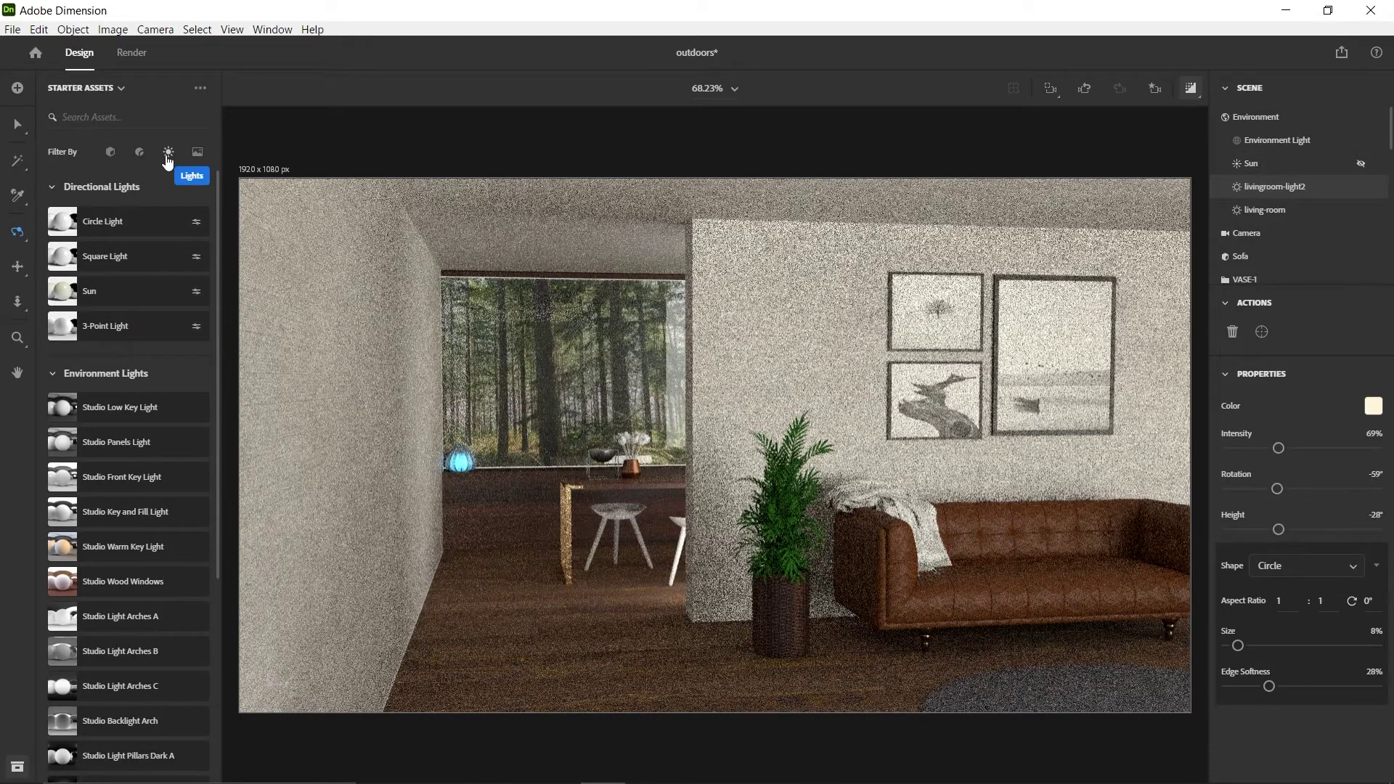
# Turn off the render preview, view the house from outside, and show only the Sun by hiding both living-room lights.
pyautogui.moveTo(96, 294); pyautogui.dragTo(1270, 169)
pyautogui.click(1251, 169)
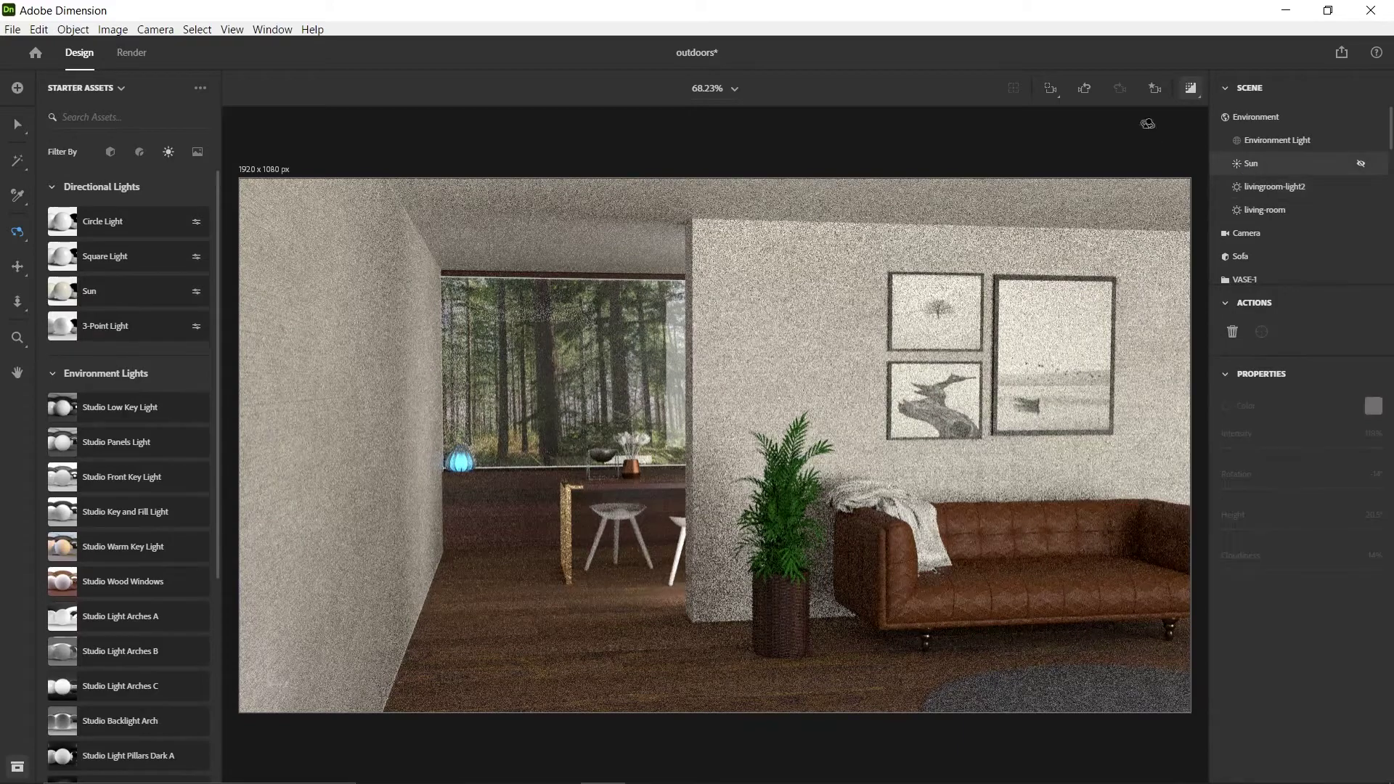
pyautogui.click(1190, 87)
pyautogui.moveTo(951, 393); pyautogui.dragTo(830, 460)
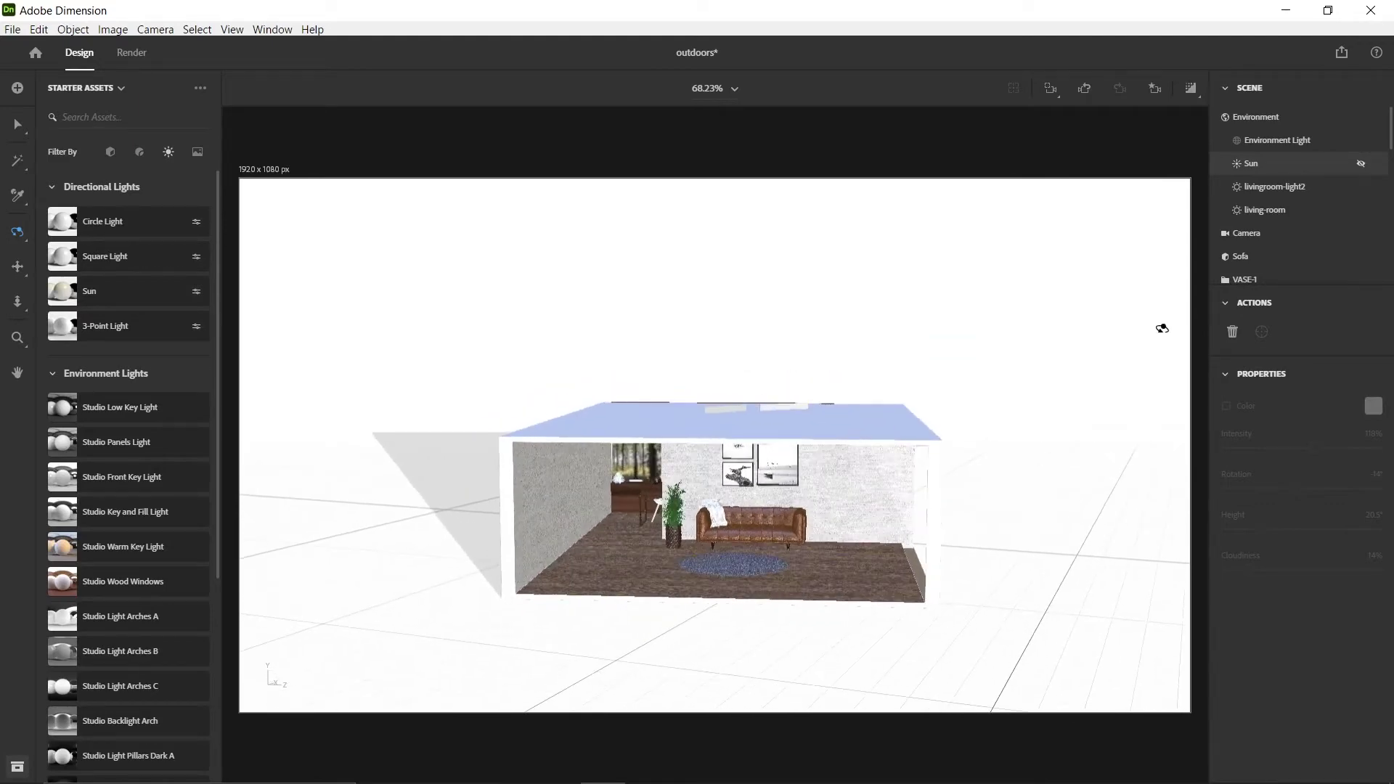
pyautogui.click(1361, 211)
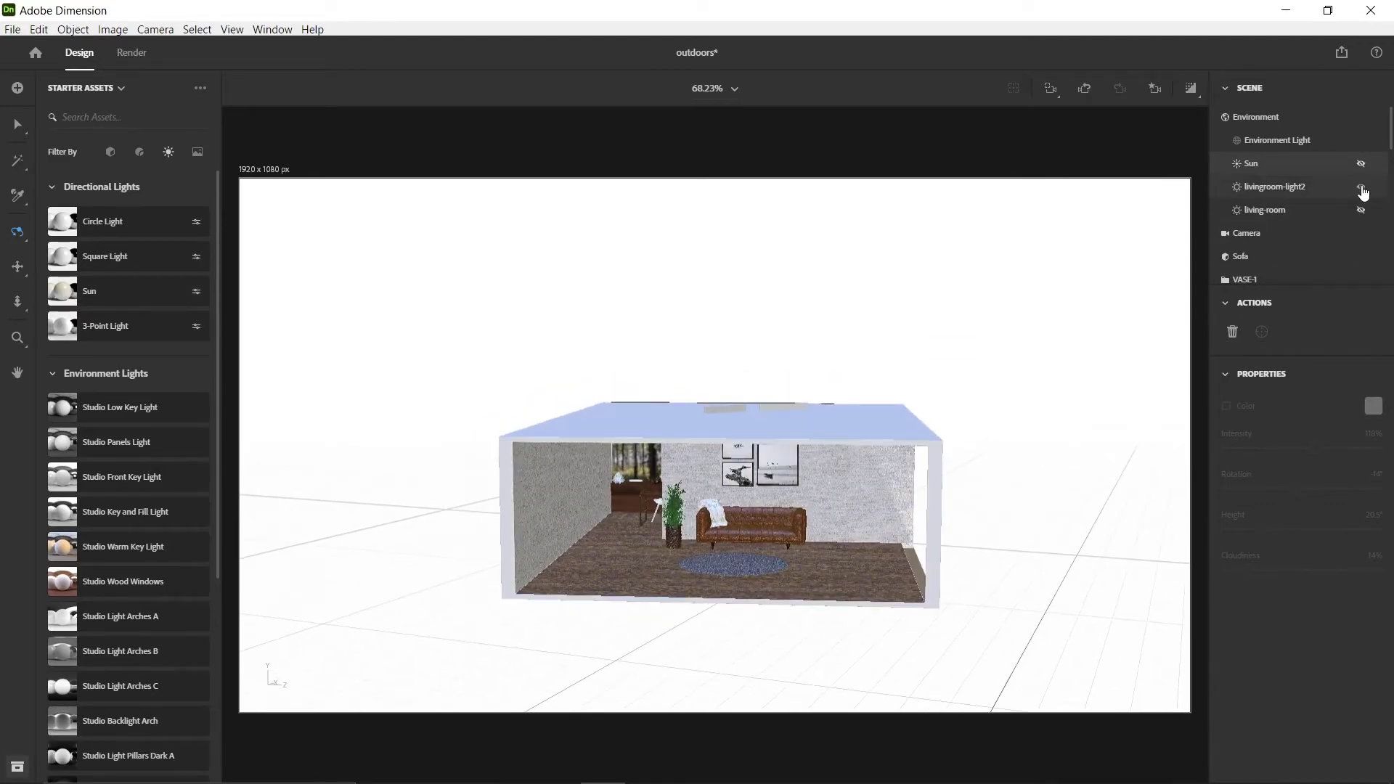
pyautogui.click(1361, 163)
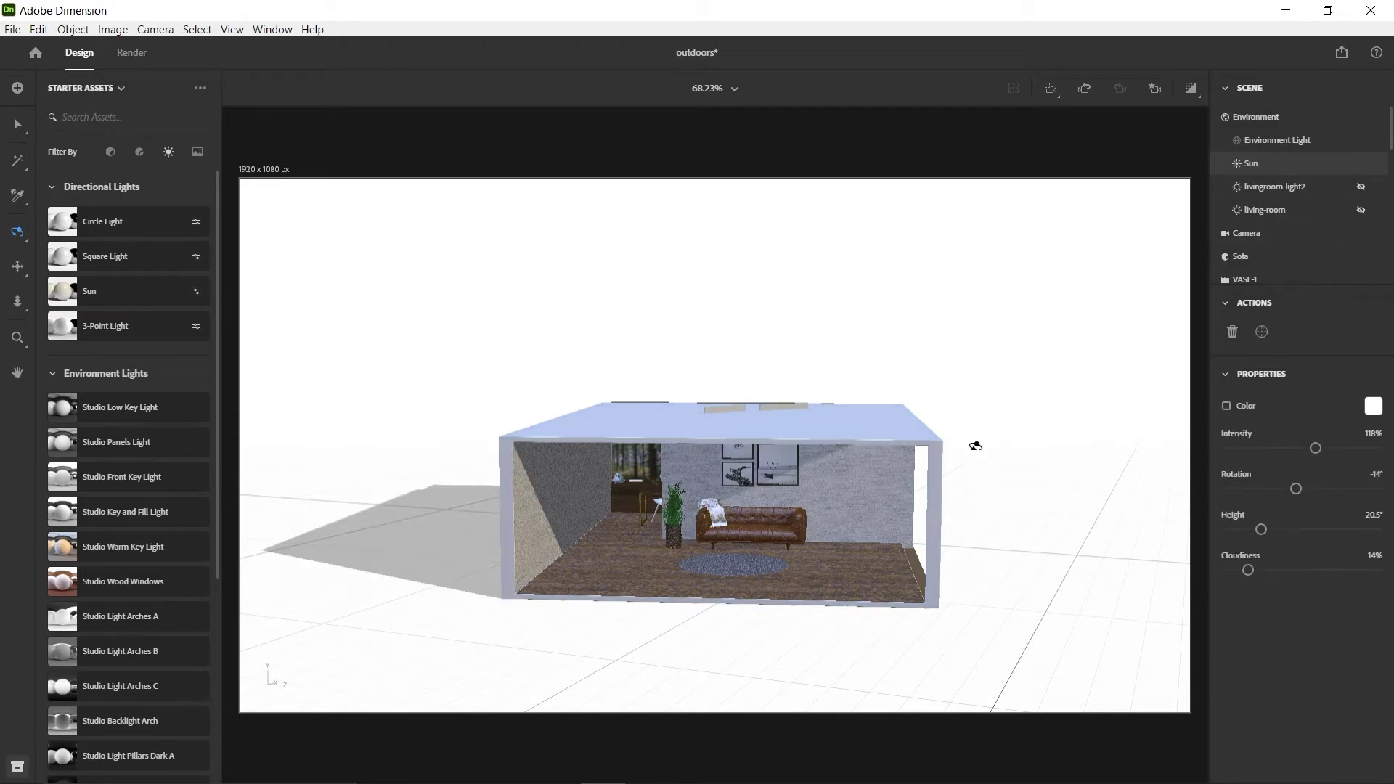
# Inspect the house's sun shadow from above while toggling the Sun's visibility off and on.
pyautogui.moveTo(648, 473); pyautogui.dragTo(756, 469)
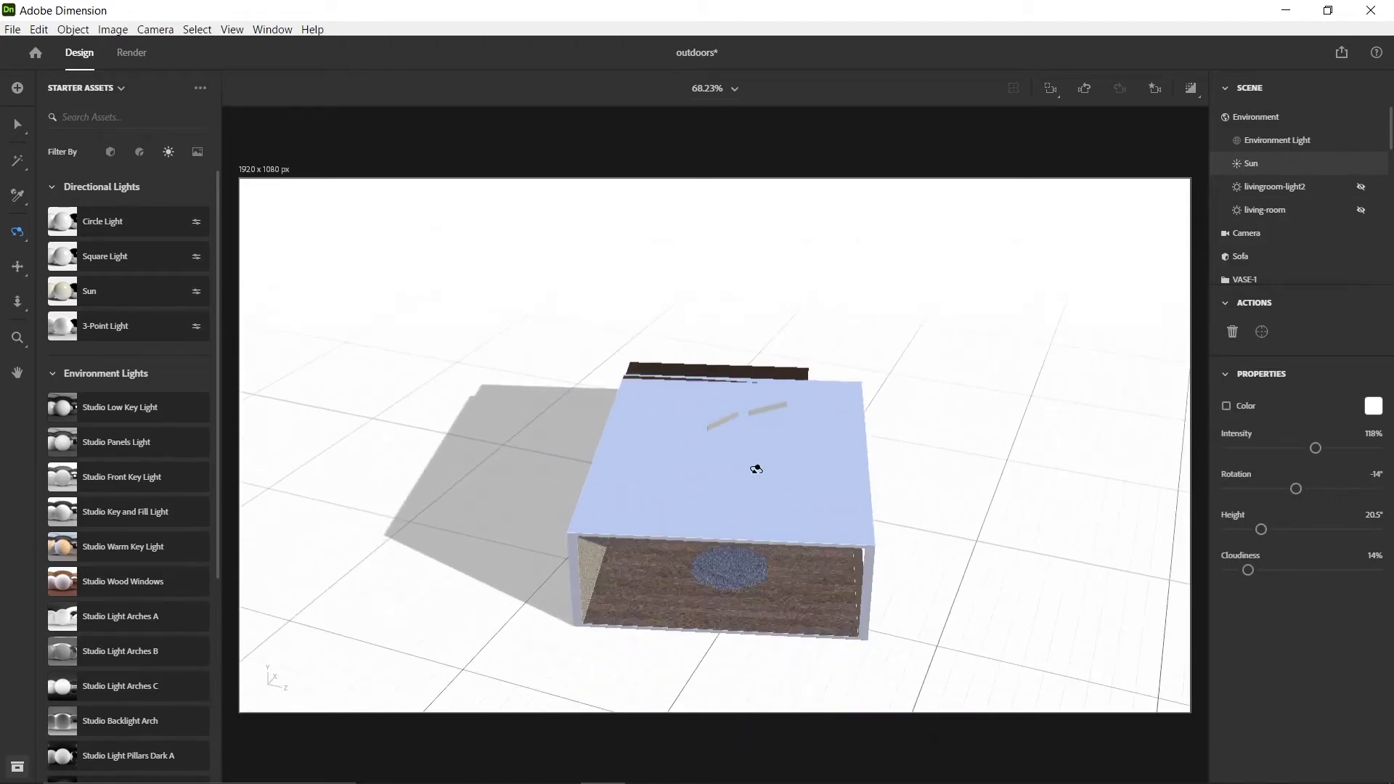
pyautogui.moveTo(923, 512); pyautogui.dragTo(955, 426)
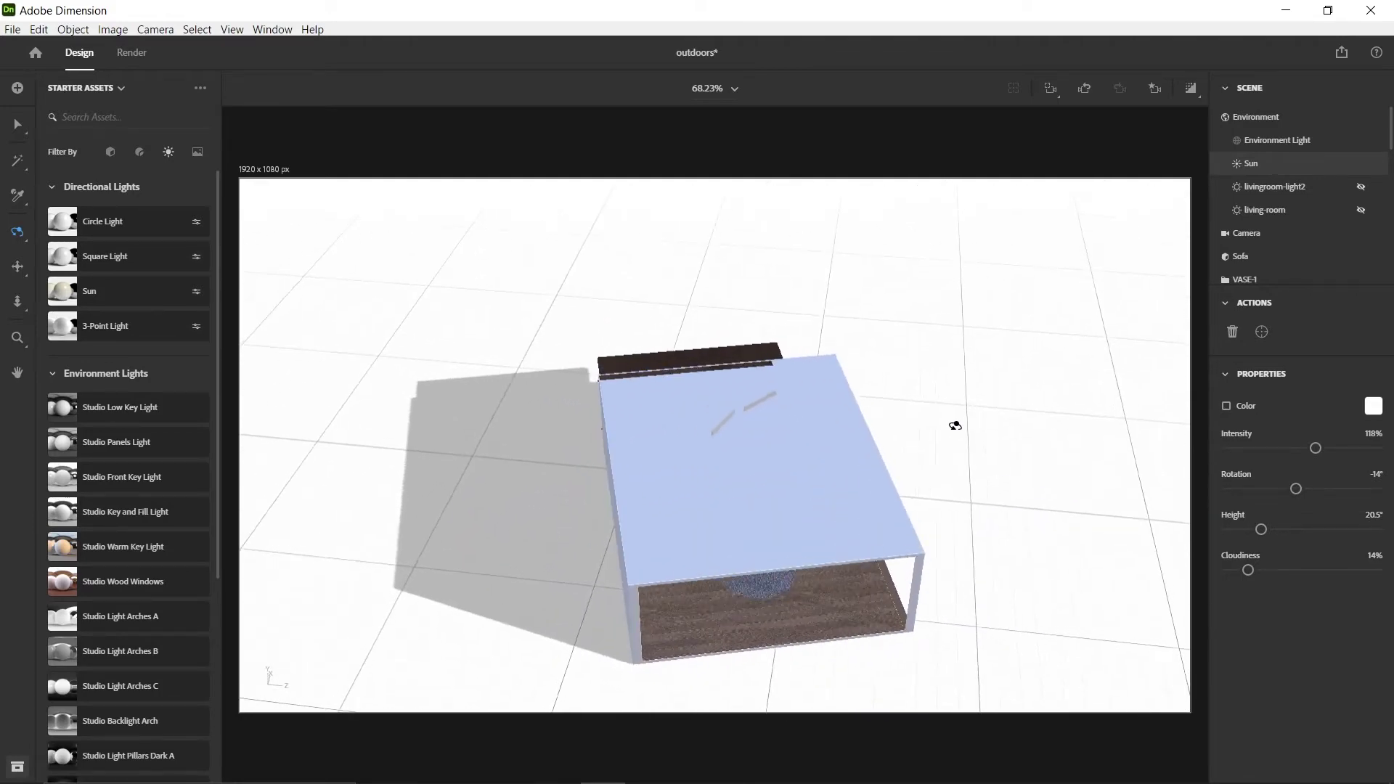
pyautogui.click(1360, 166)
pyautogui.click(1360, 165)
pyautogui.click(1361, 165)
pyautogui.click(1361, 165)
# Examine the sunlight on the living-room walls from the front and review the Sun's cloudiness setting.
pyautogui.moveTo(1164, 327); pyautogui.dragTo(749, 476)
pyautogui.scroll(5, 748, 476)
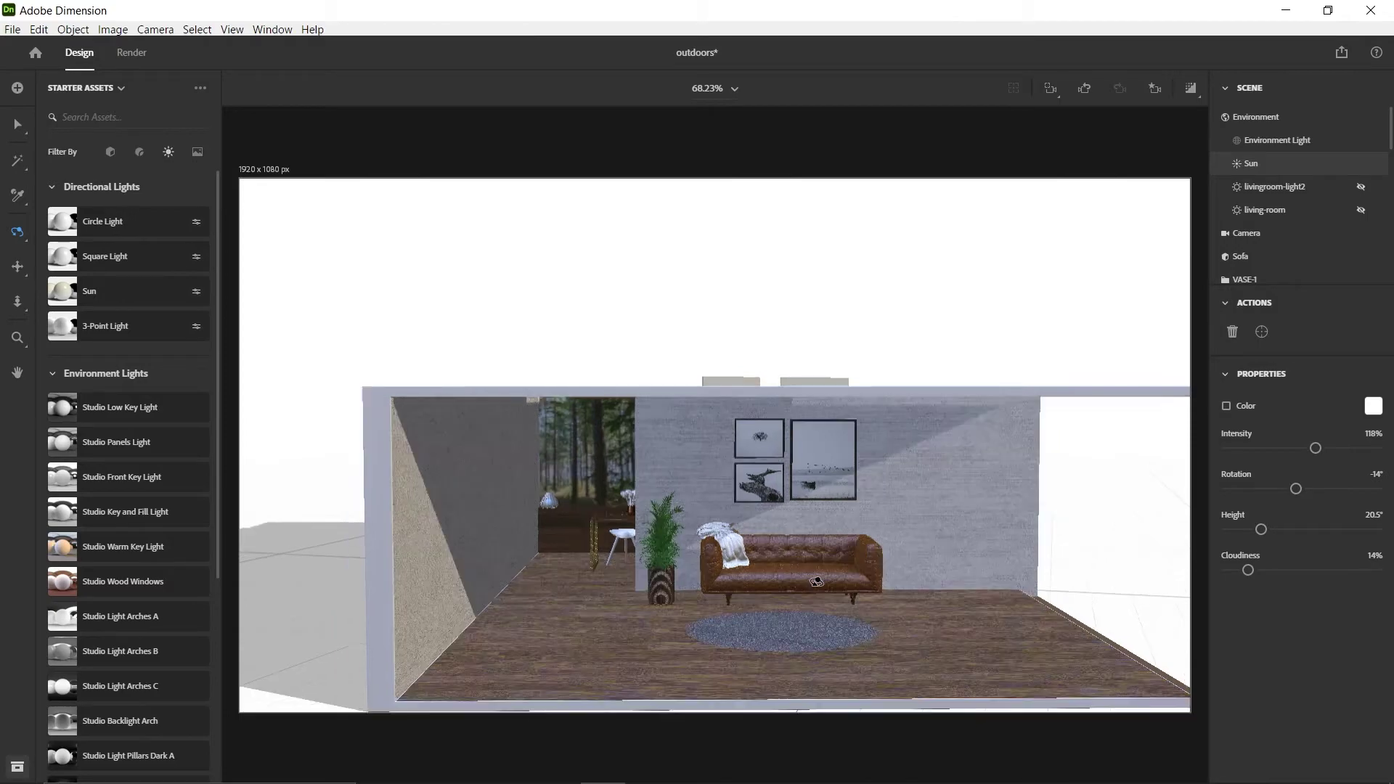
pyautogui.scroll(5, 901, 559)
pyautogui.scroll(-5, 901, 555)
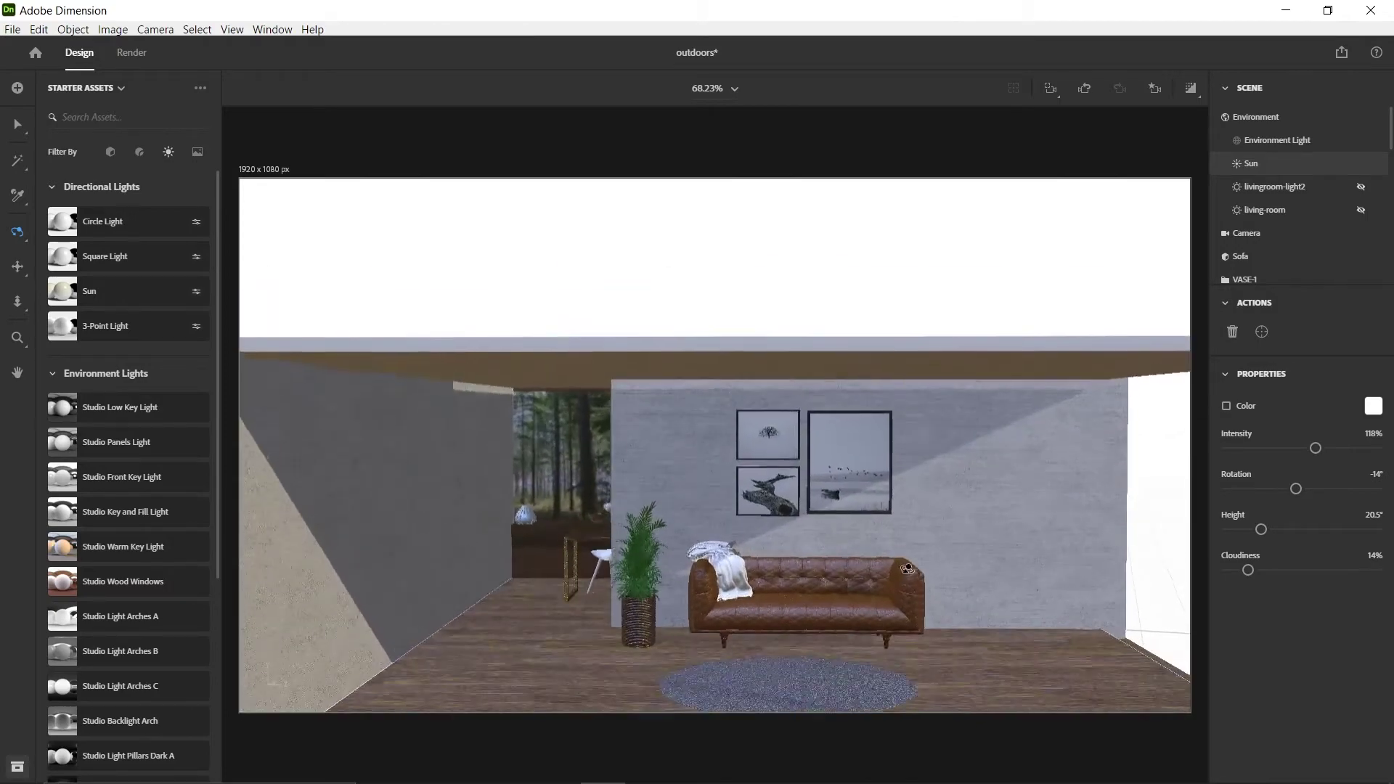
pyautogui.scroll(3, 943, 556)
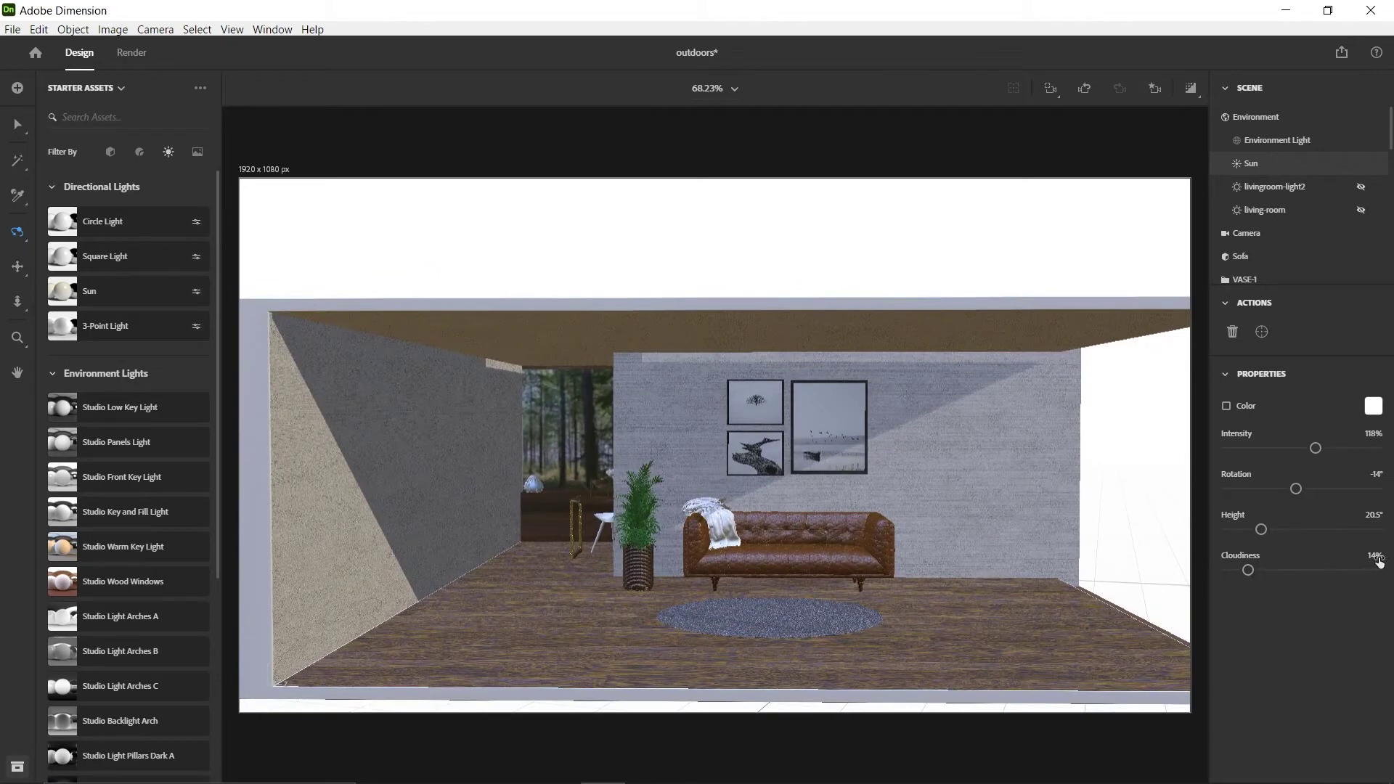
pyautogui.moveTo(1239, 557)
# Return to the Main-view bookmark in the render preview, unhide both living-room lights and review each one's settings.
pyautogui.click(1154, 90)
pyautogui.click(1060, 224)
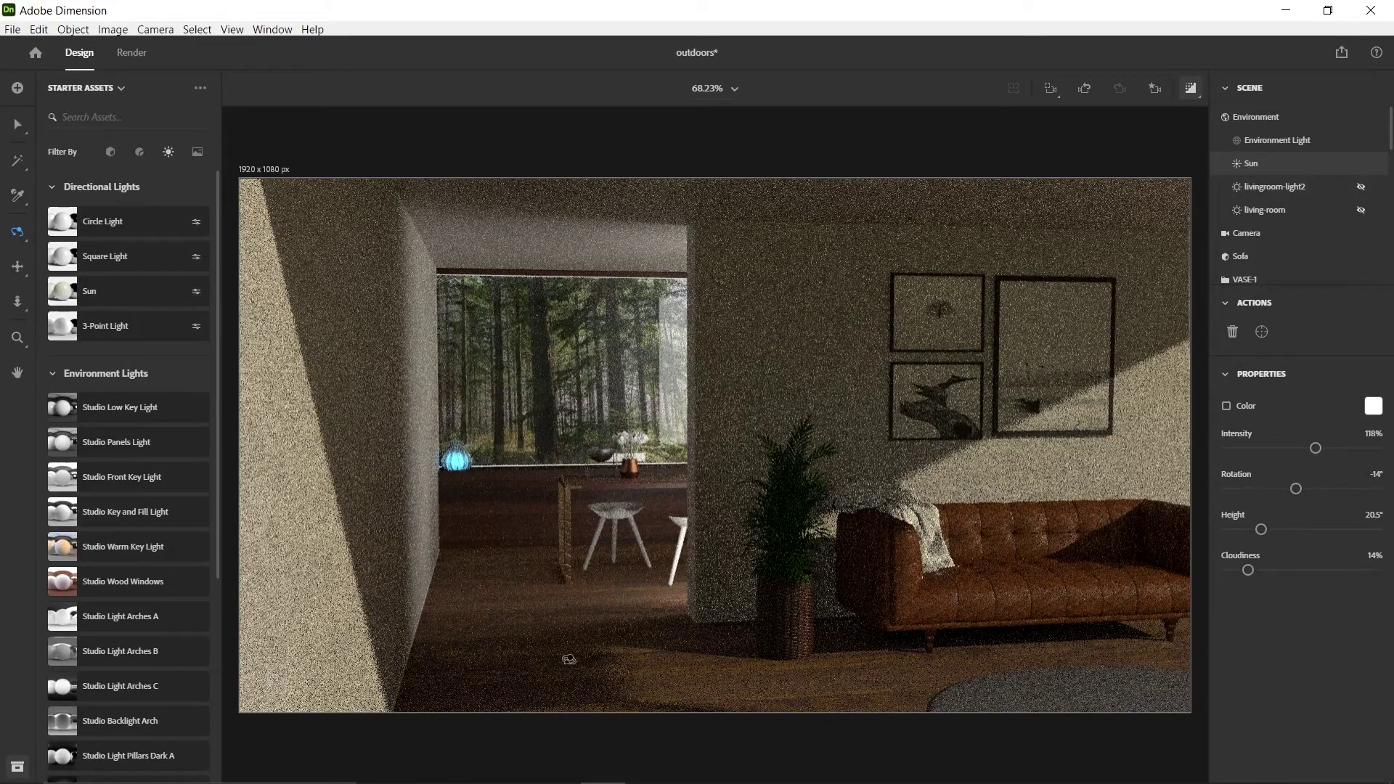
pyautogui.click(1361, 189)
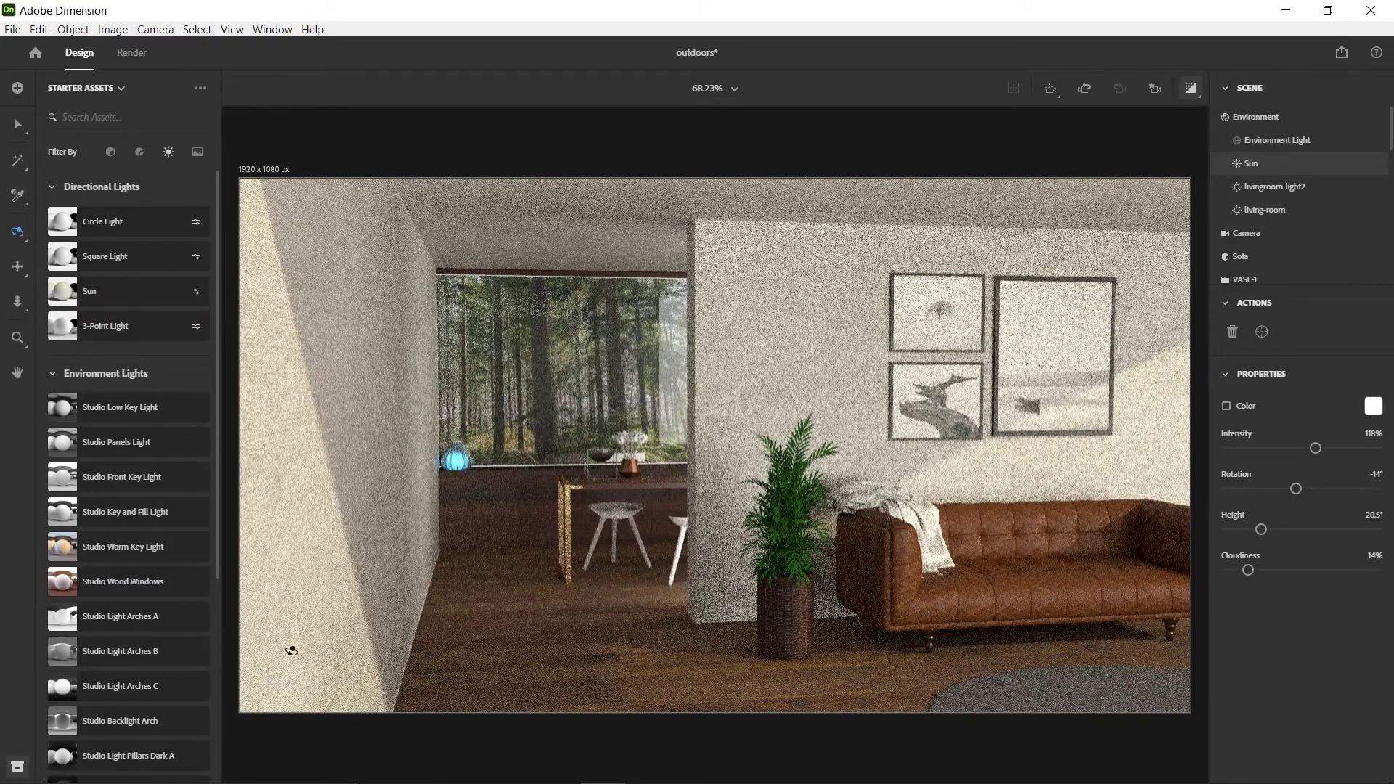
pyautogui.click(1281, 189)
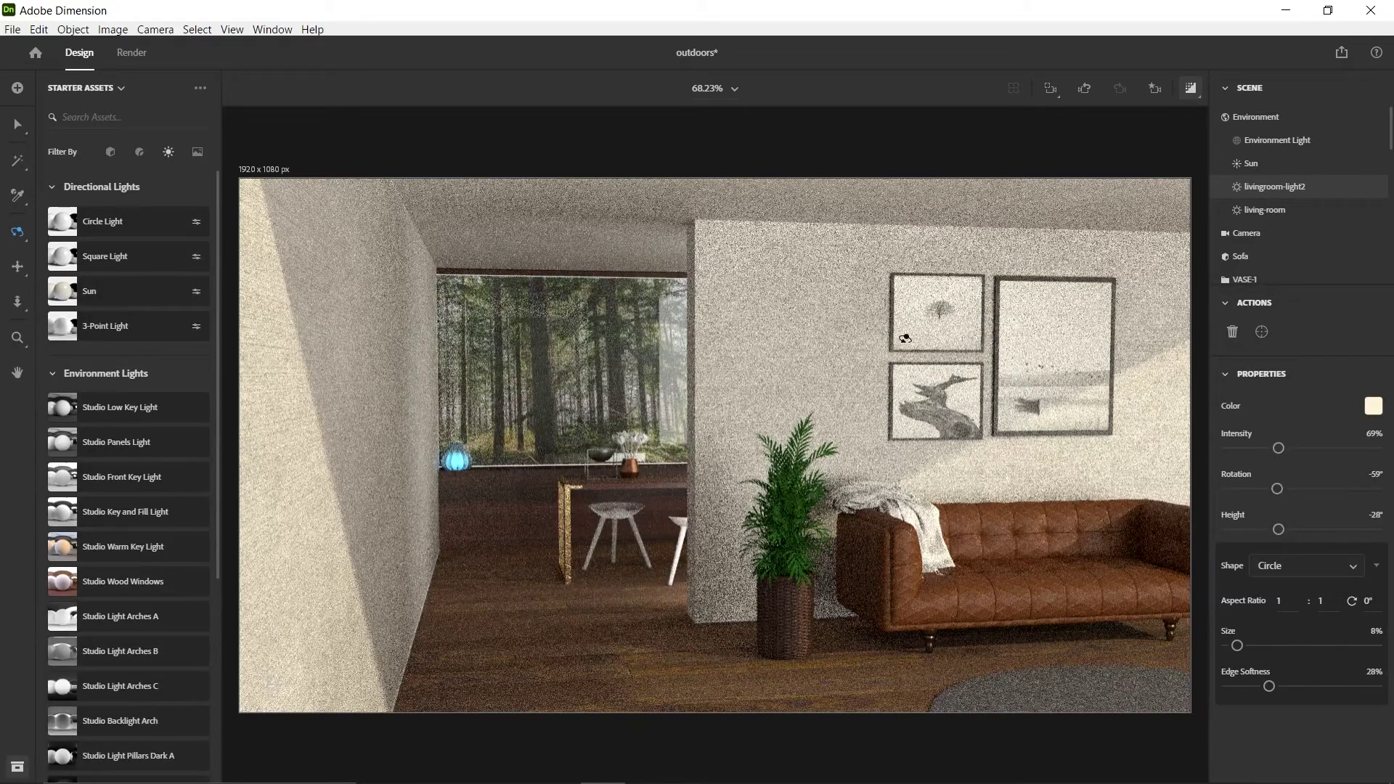
pyautogui.click(1272, 212)
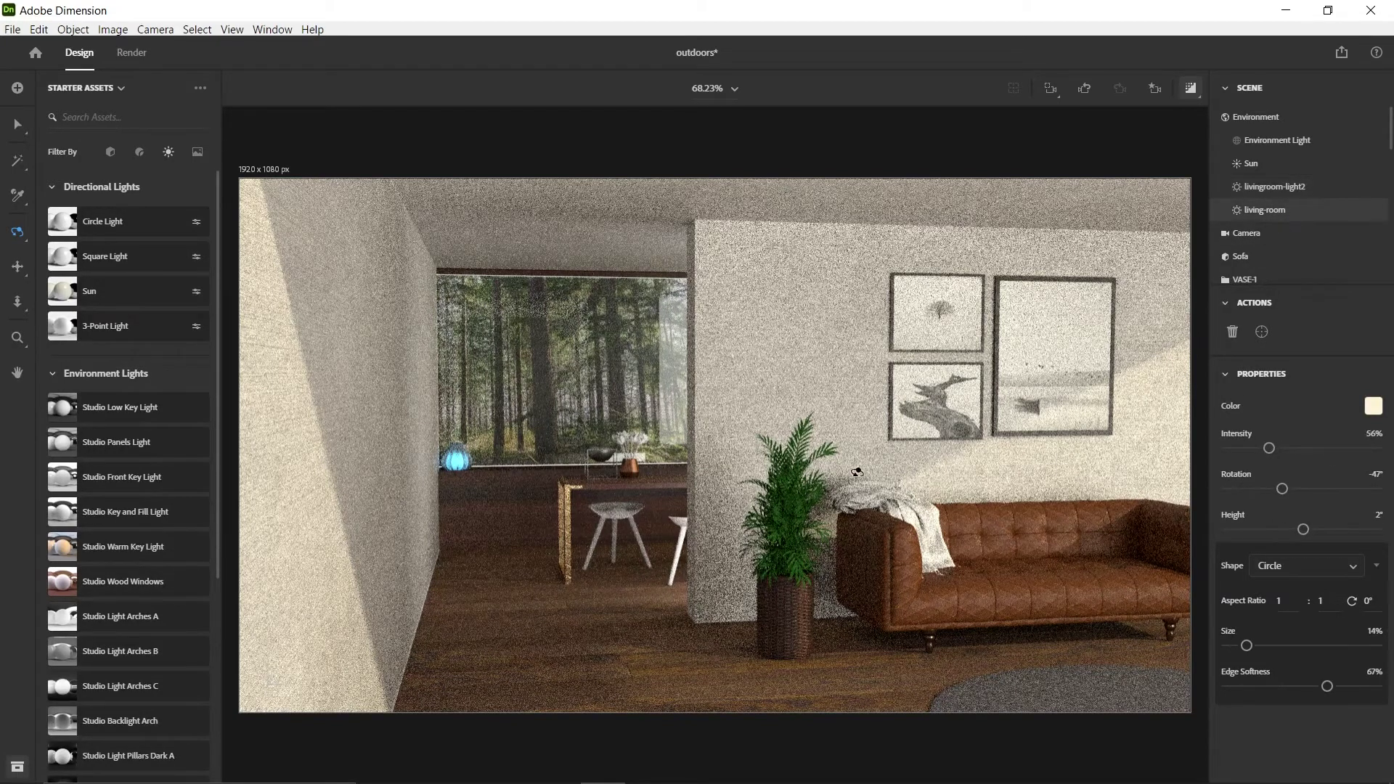